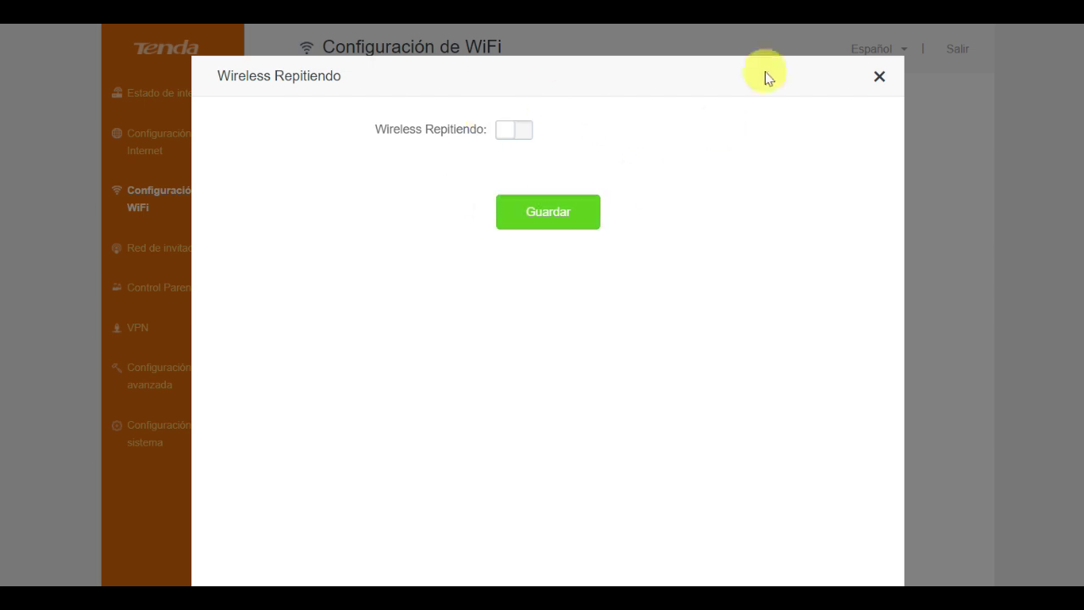
Enable the WiFi schedule on specified days, leaving out Saturday and Sunday.
click(879, 77)
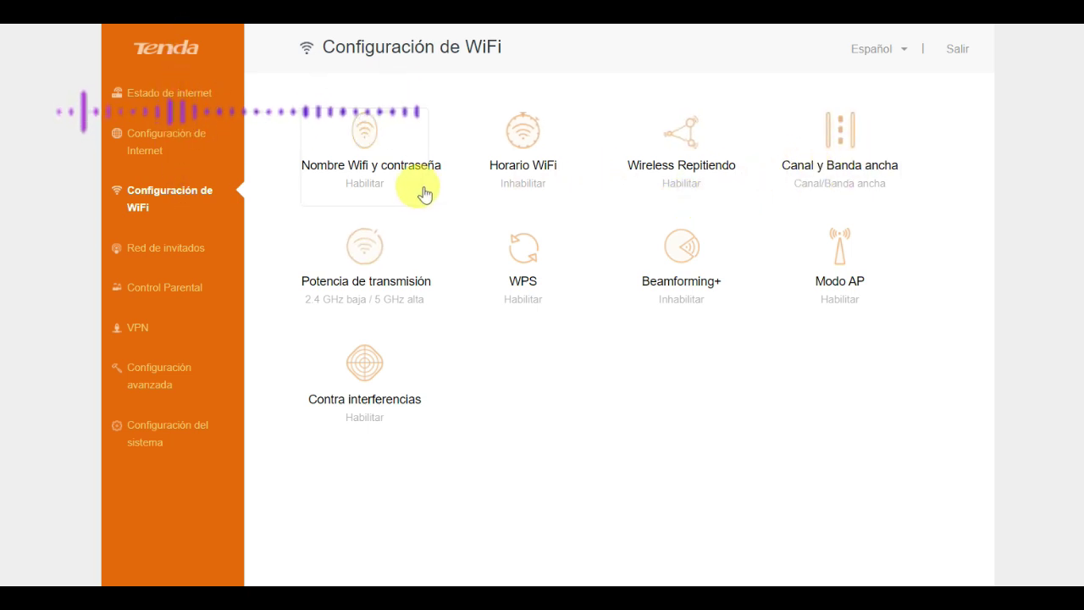
click(526, 149)
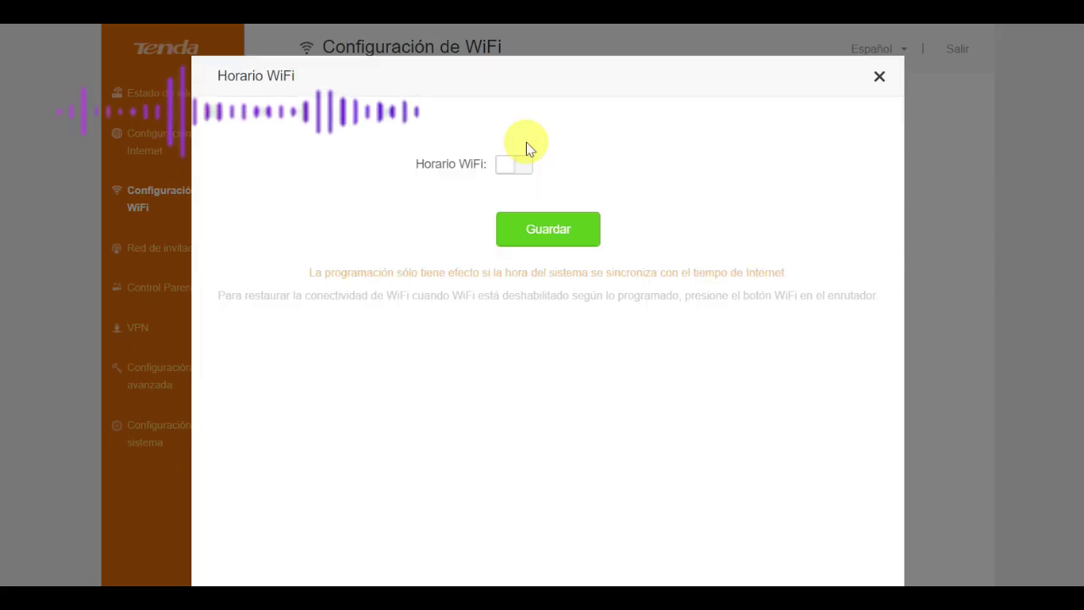
click(524, 166)
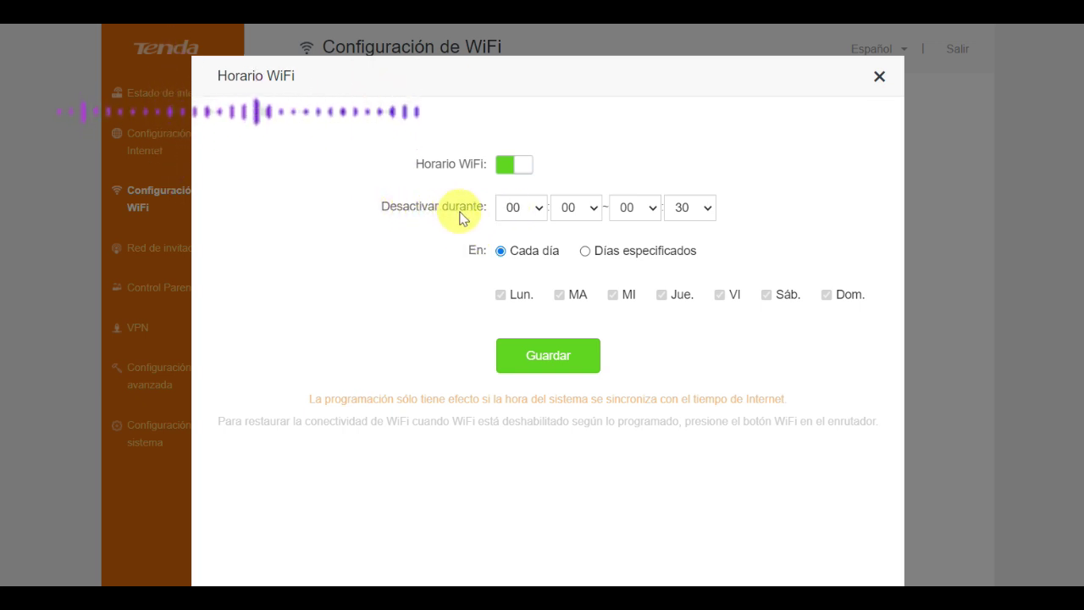
click(585, 252)
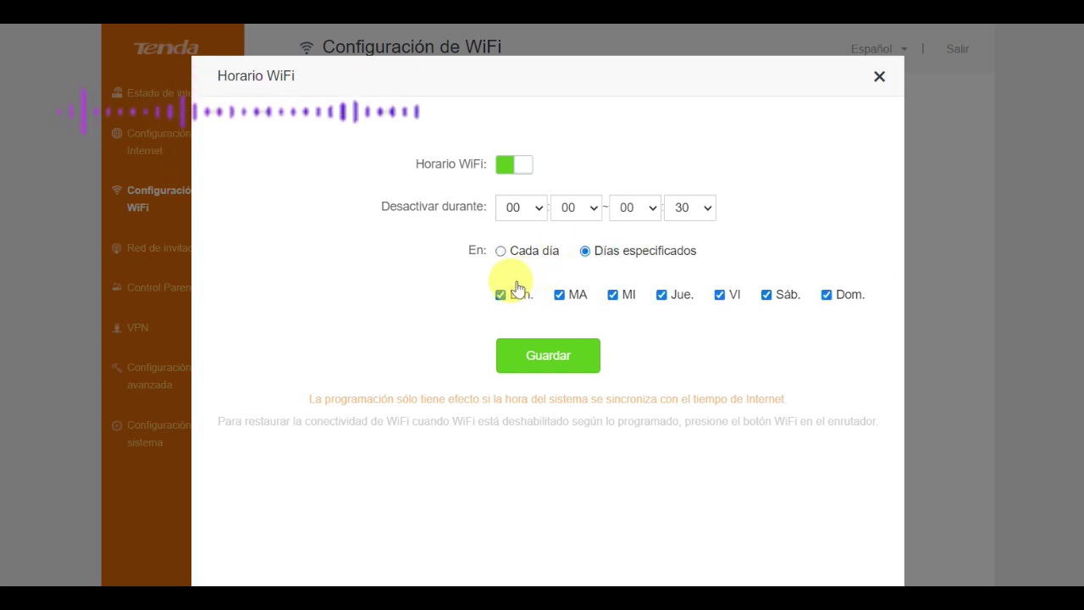
click(768, 297)
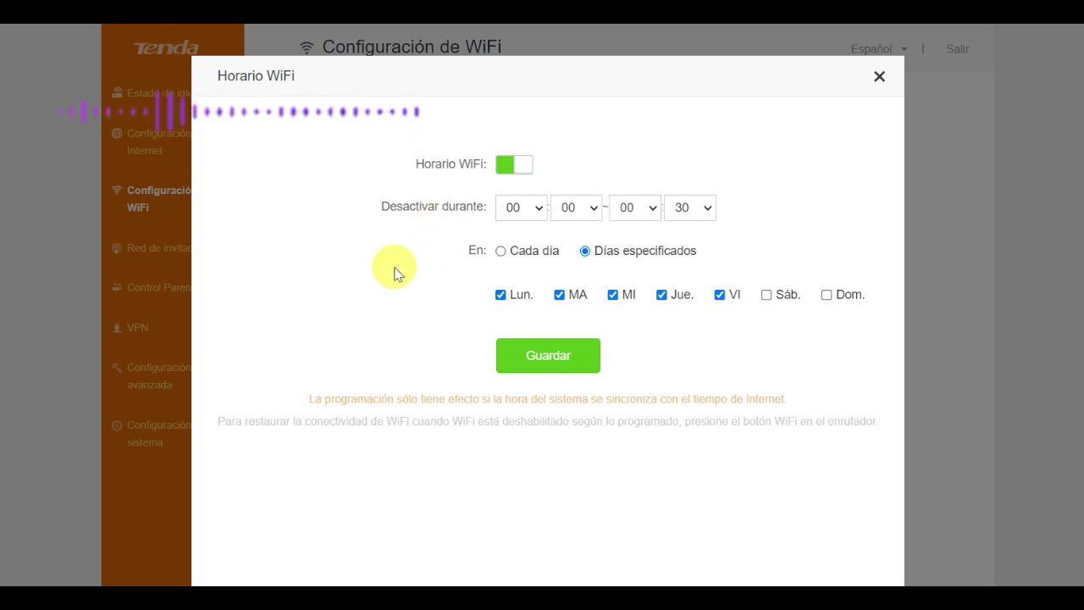
Set the WiFi deactivation period from 00:00 to 07:00 and save the schedule.
click(536, 212)
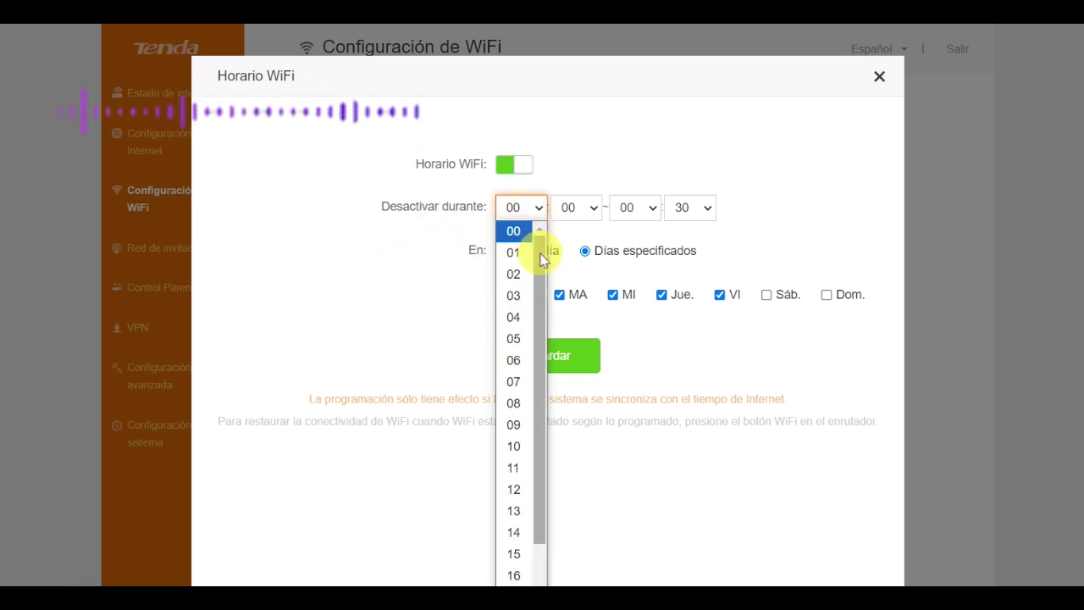
mouse_move(541, 258)
mouse_down()
mouse_move(542, 369)
mouse_move(532, 247)
mouse_up()
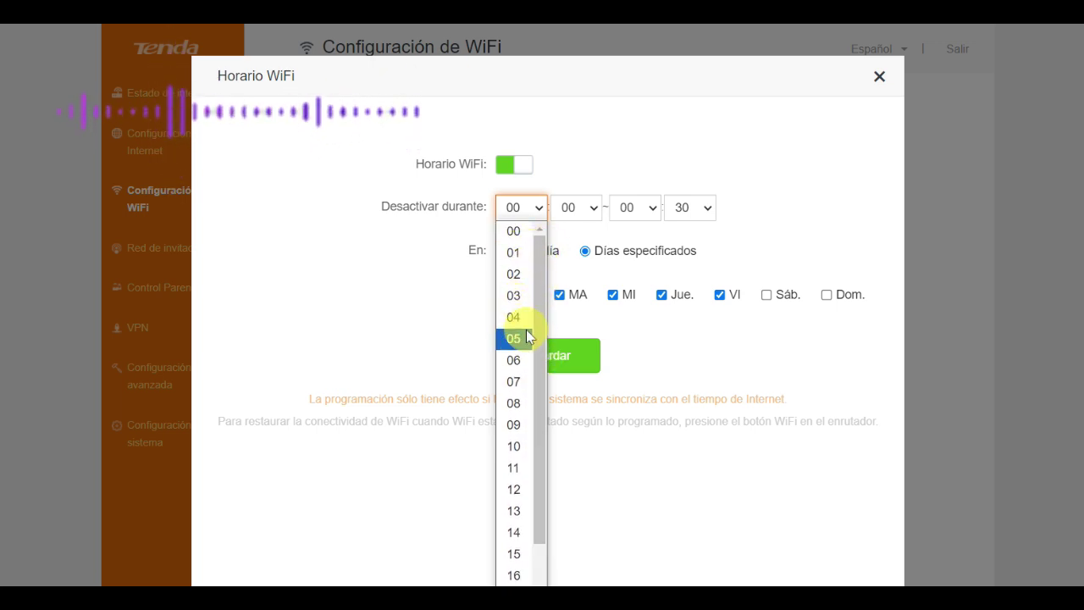
click(514, 231)
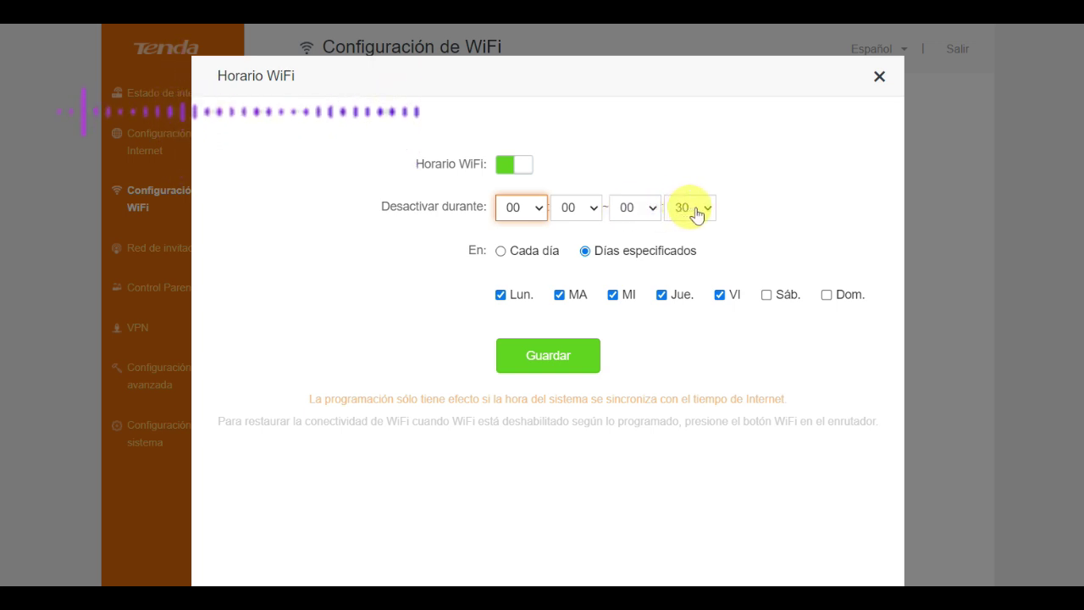
click(652, 209)
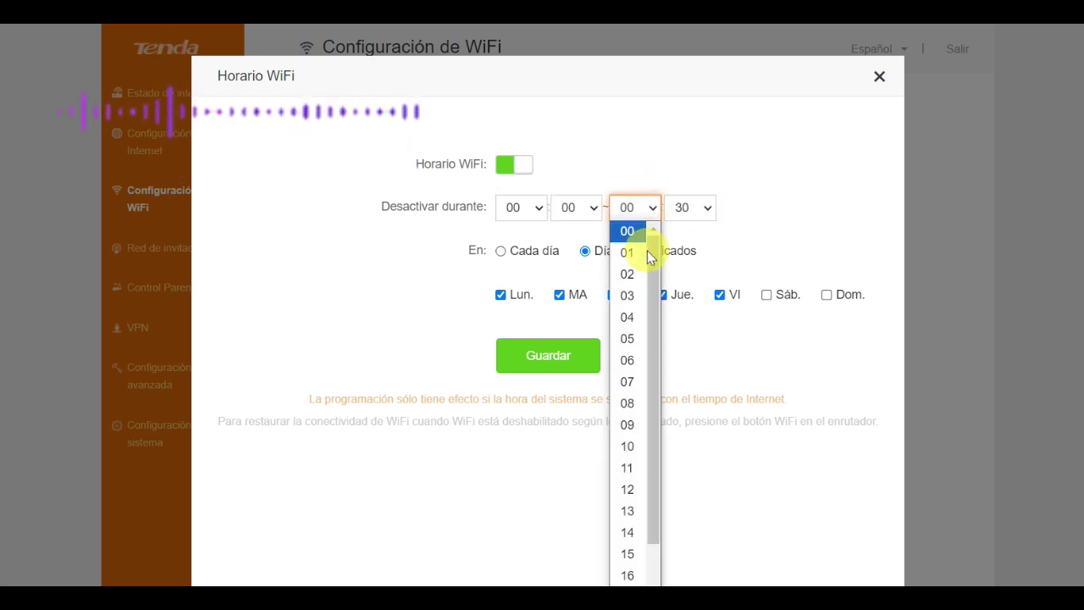
click(631, 382)
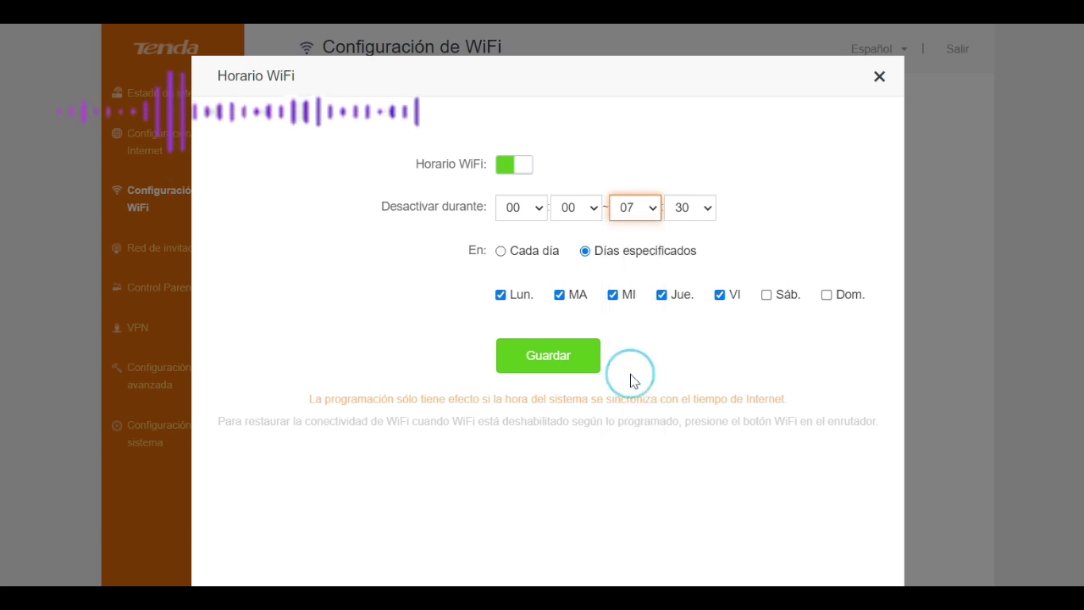
click(707, 212)
click(702, 232)
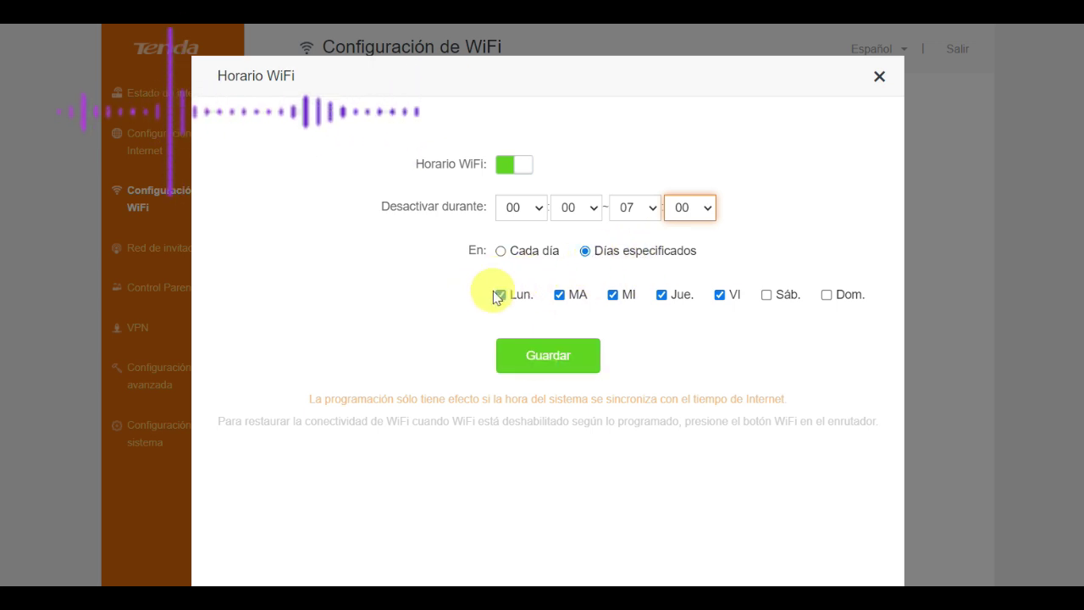
click(532, 359)
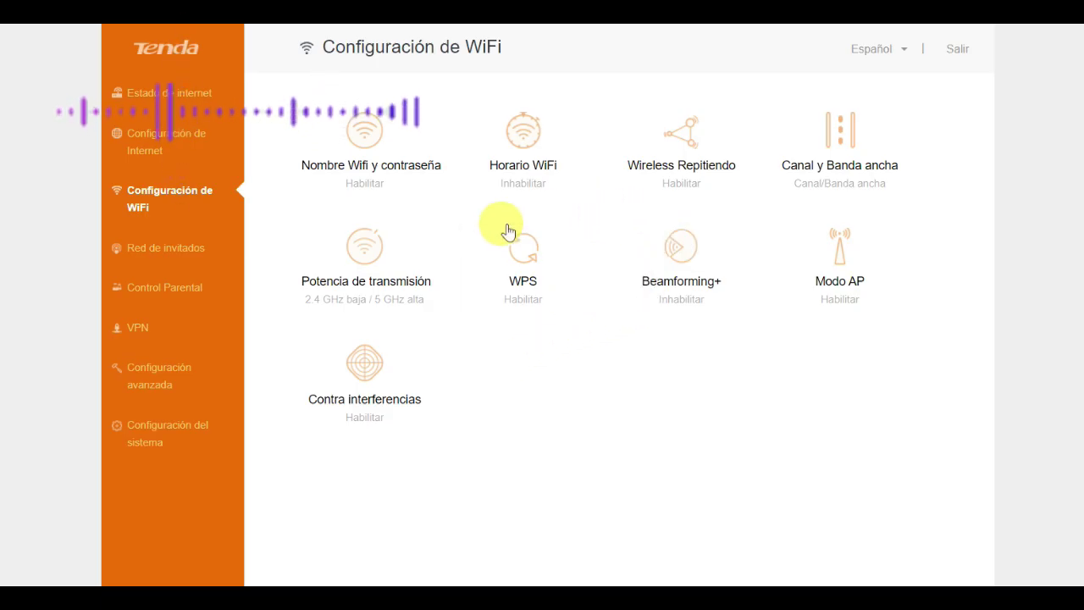
Check the WiFi schedule state and examine the WPS switch and its two connection methods.
click(523, 170)
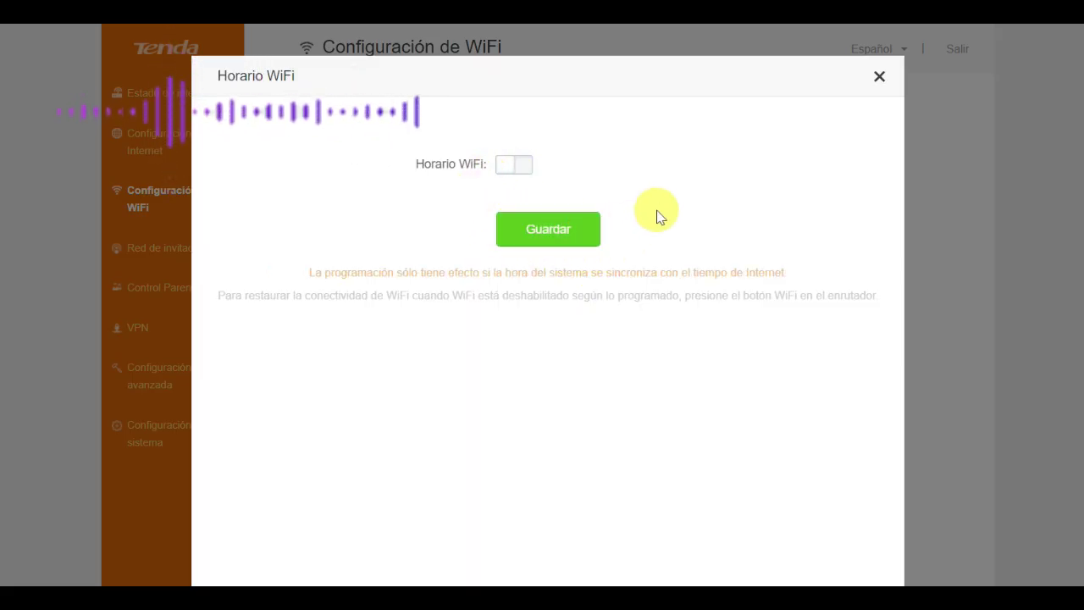
click(879, 78)
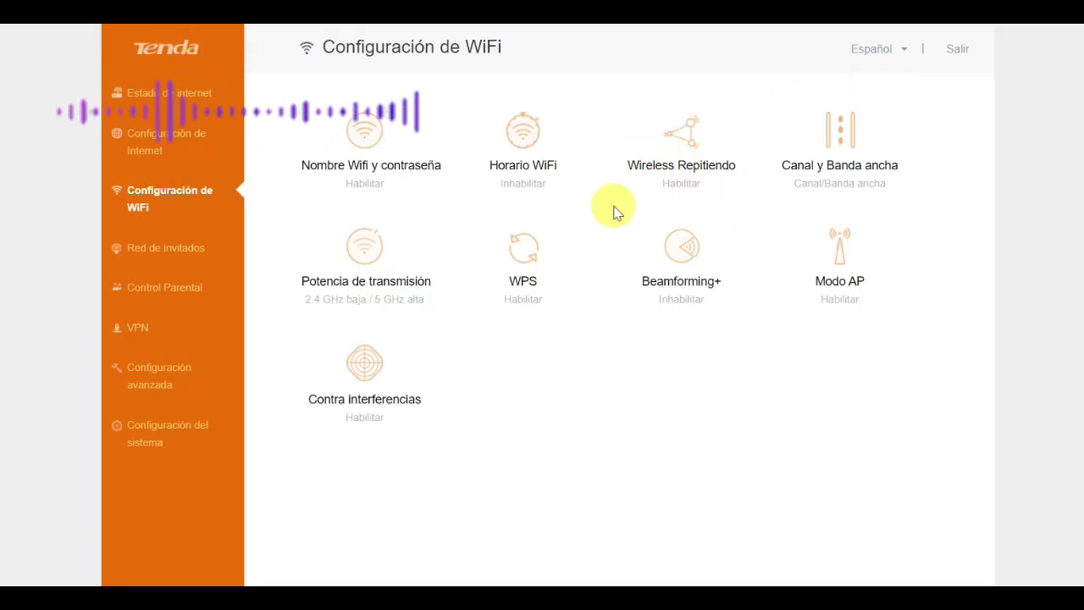
click(522, 265)
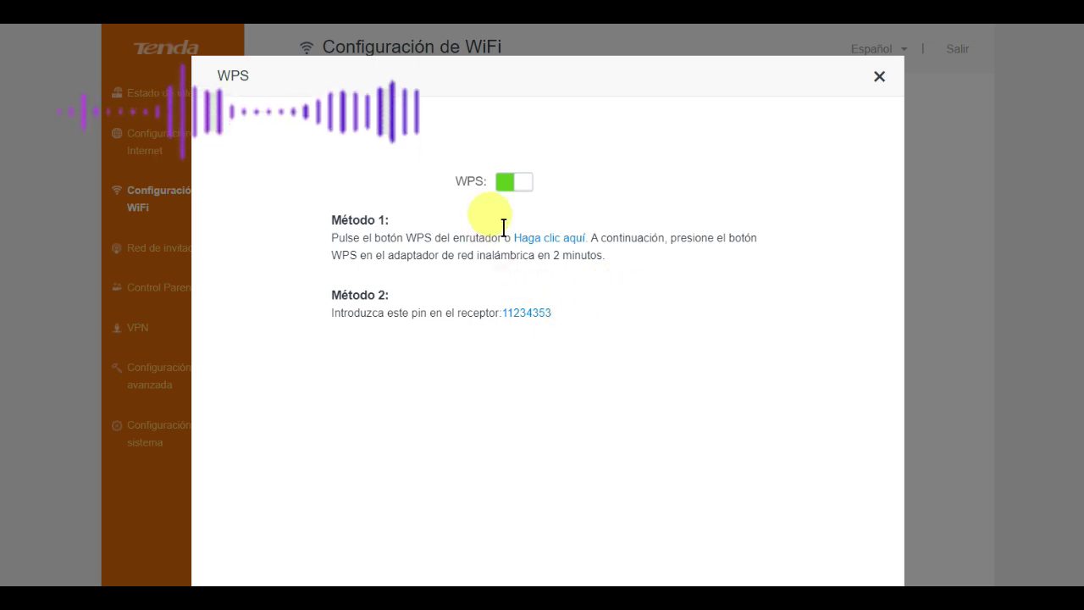
click(502, 183)
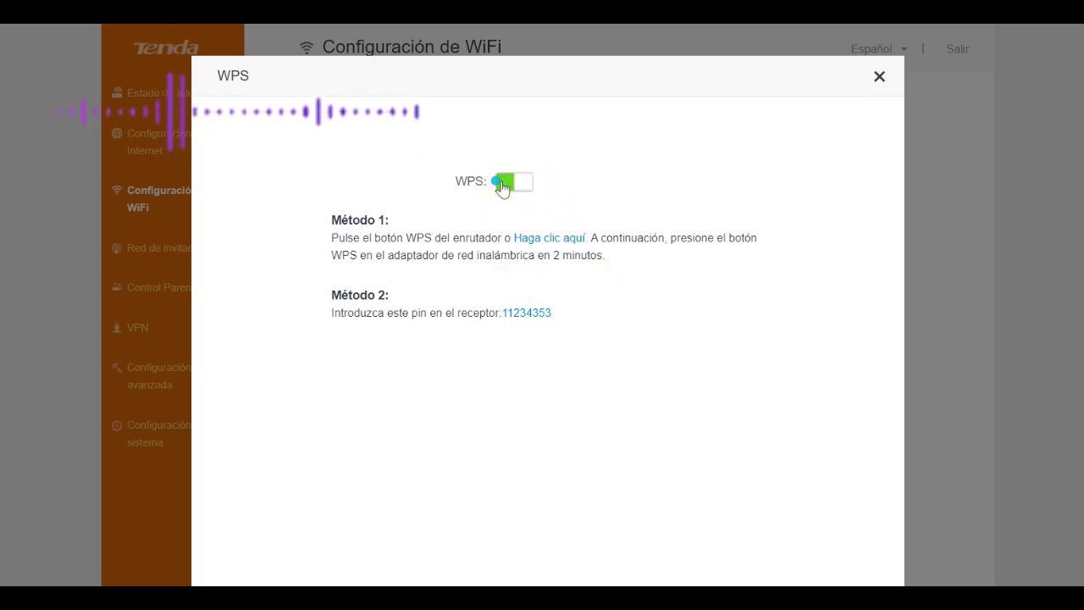
click(879, 79)
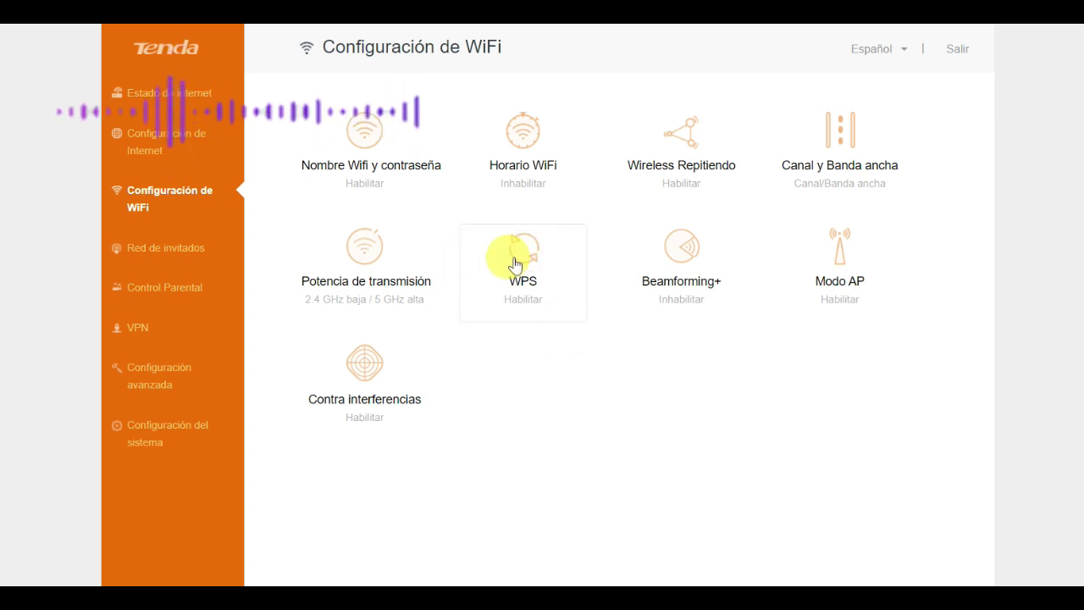
Examine the Beamforming+ description and the options for countering interference, leaving both settings as they are.
click(669, 279)
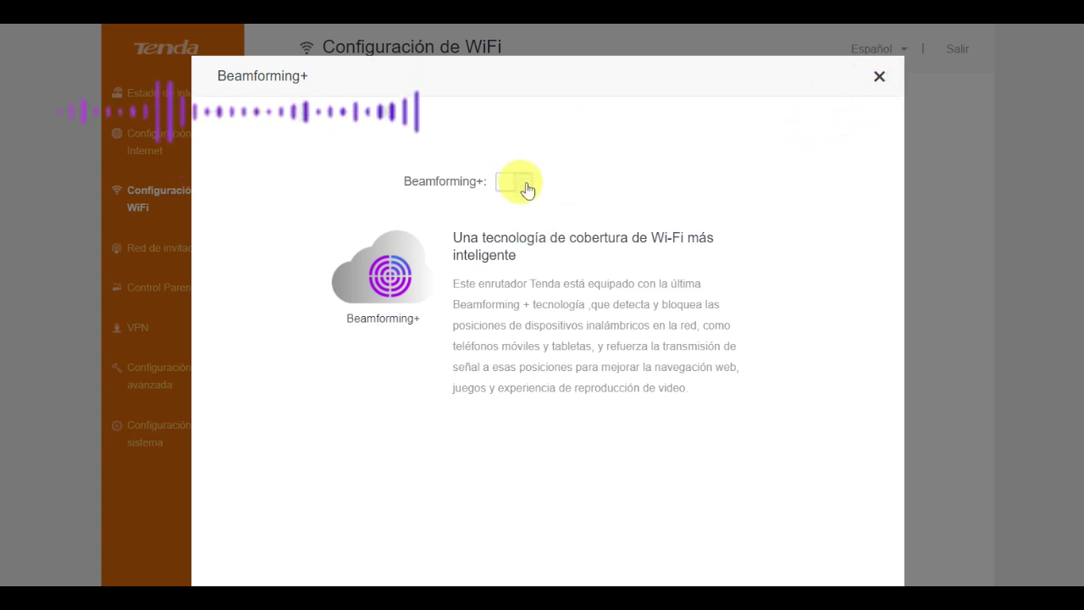
click(878, 79)
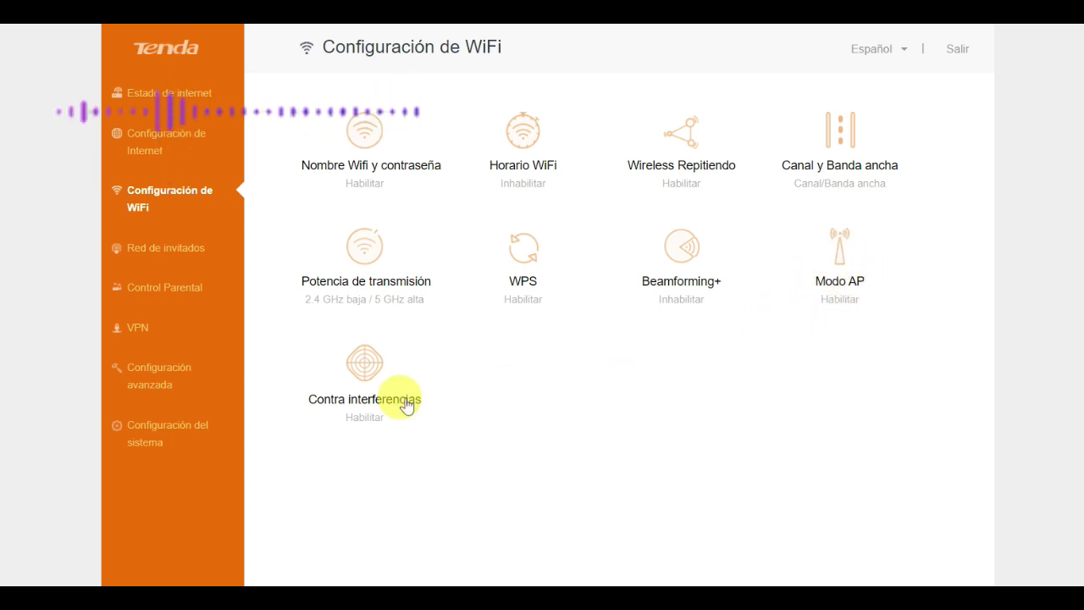
click(377, 387)
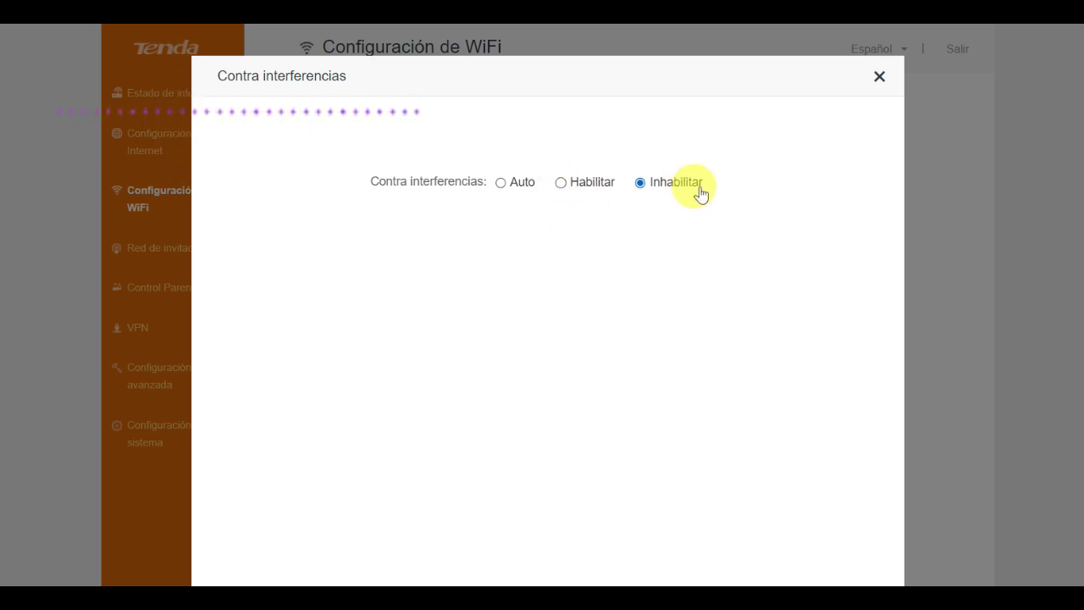
click(879, 78)
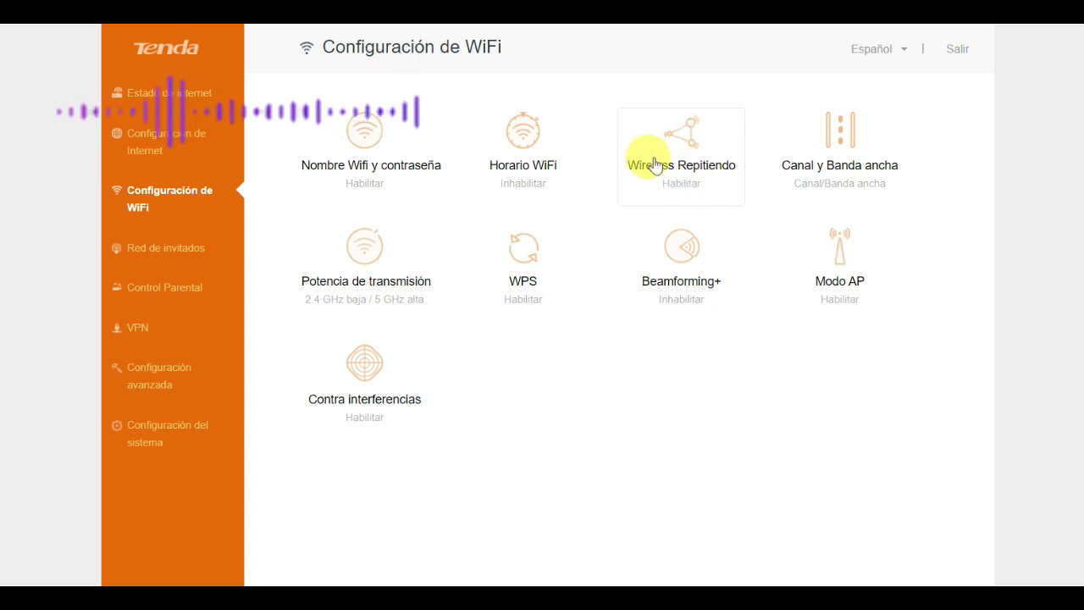
Examine the wireless repeating and AP mode options, closing both without saving.
click(686, 162)
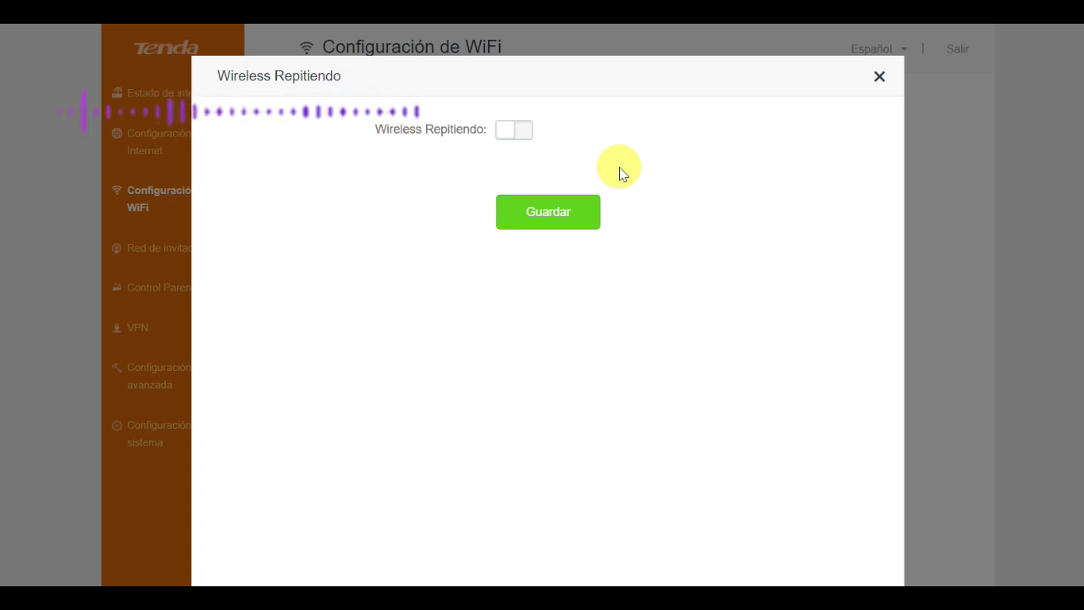
click(524, 137)
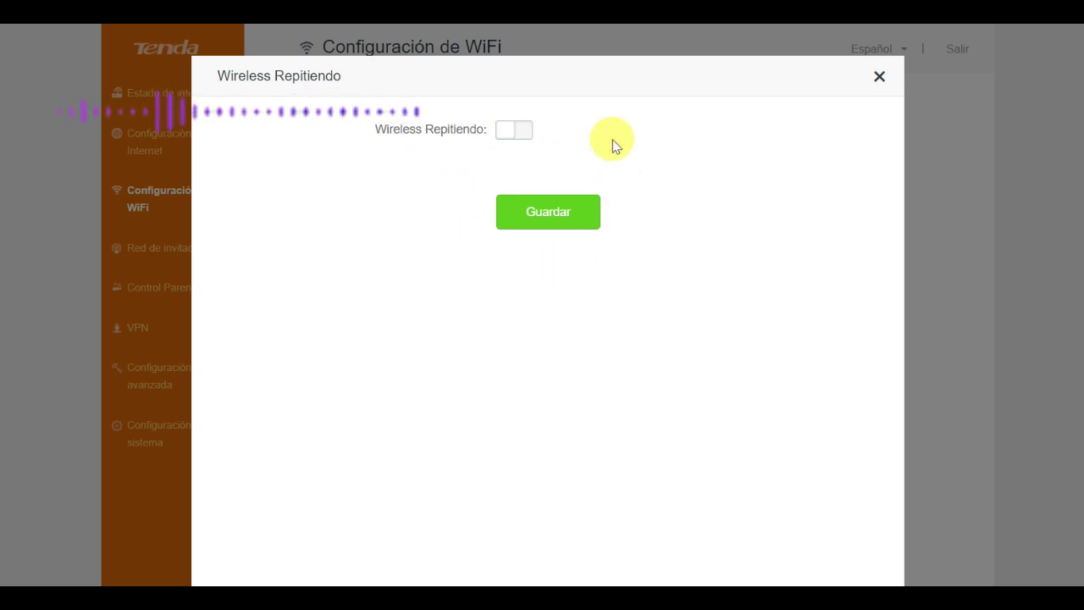
click(880, 79)
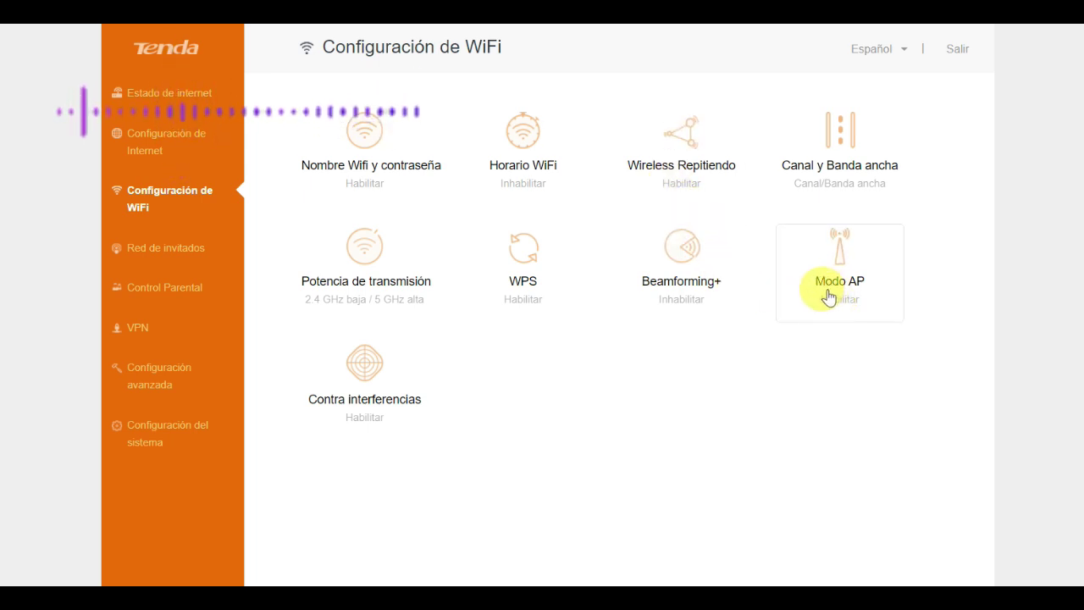
click(840, 267)
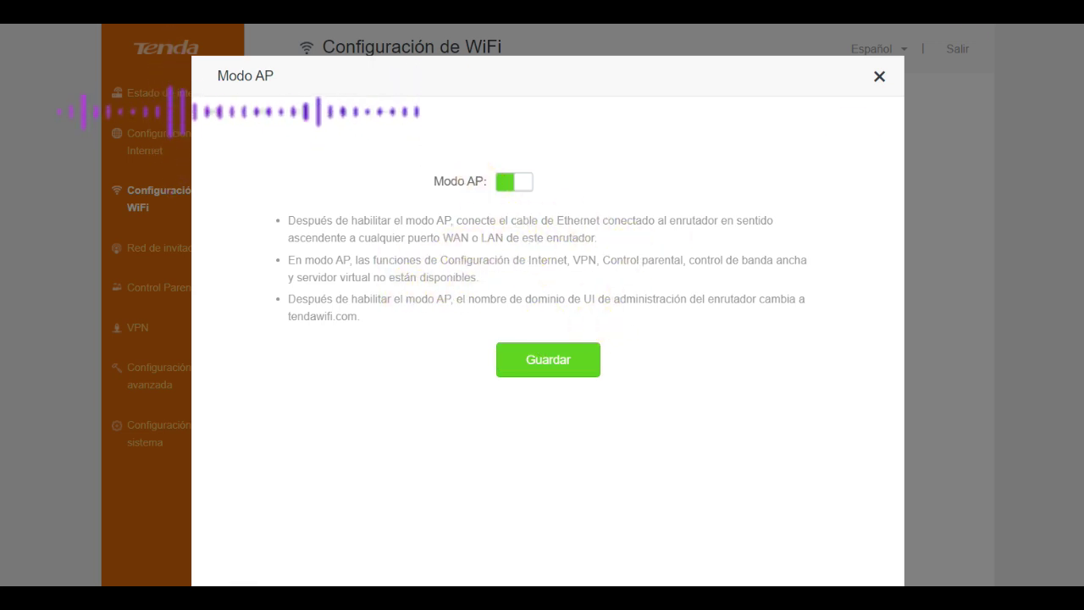
click(879, 77)
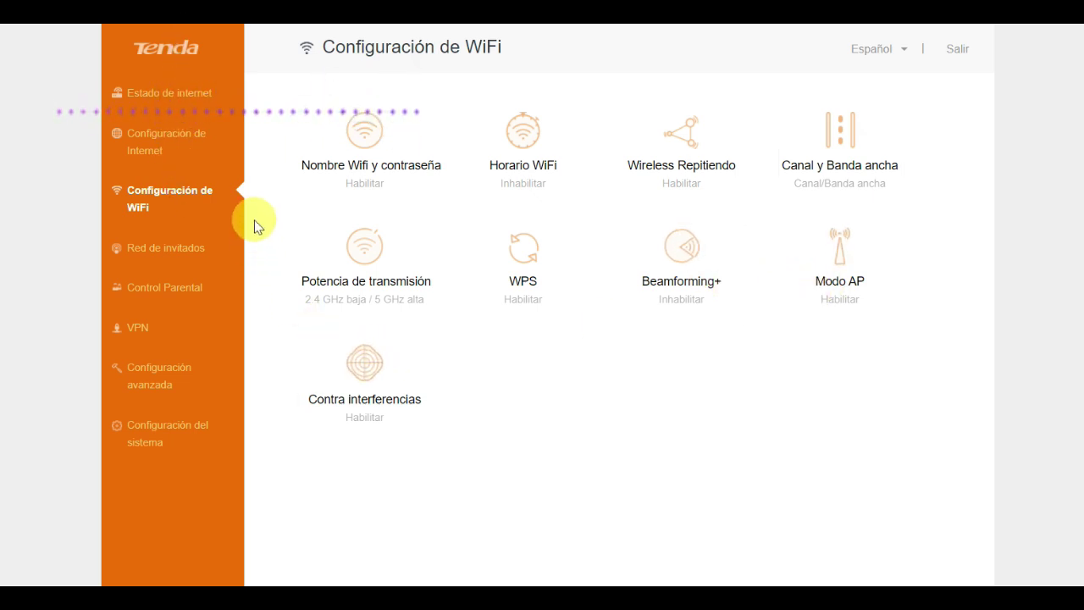
Switch on the guest network and check its 2.4 GHz and 5 GHz names and guest password.
click(193, 249)
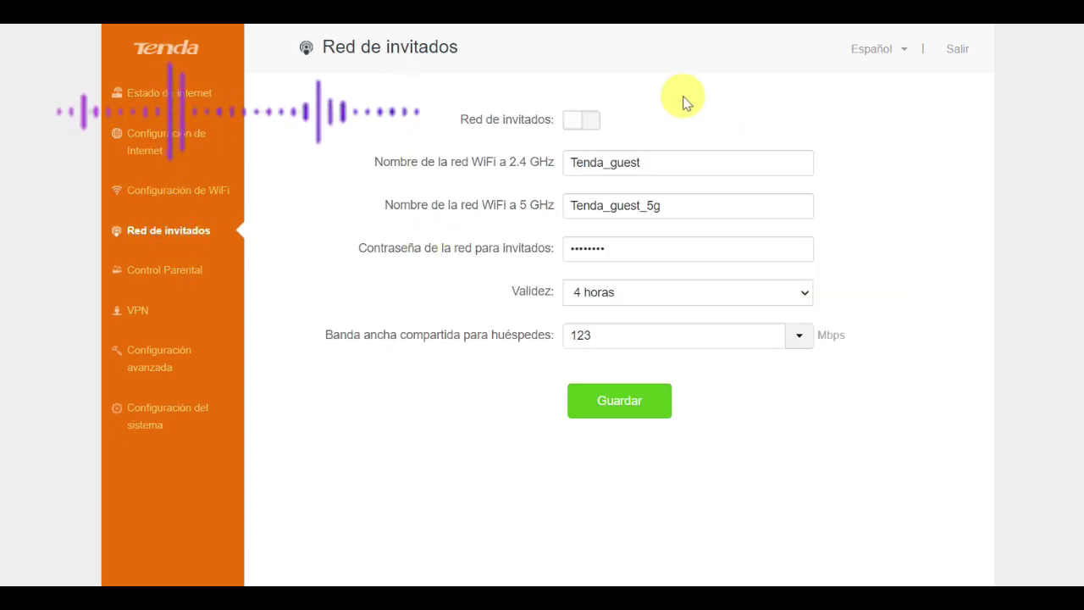
click(598, 125)
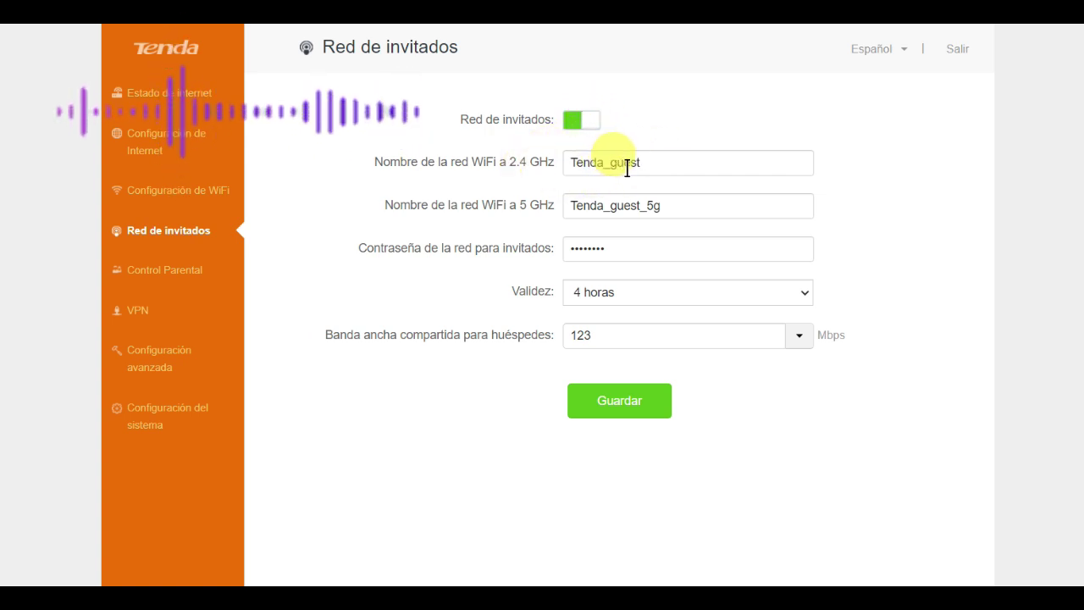
drag(638, 166, 544, 164)
drag(677, 211, 547, 224)
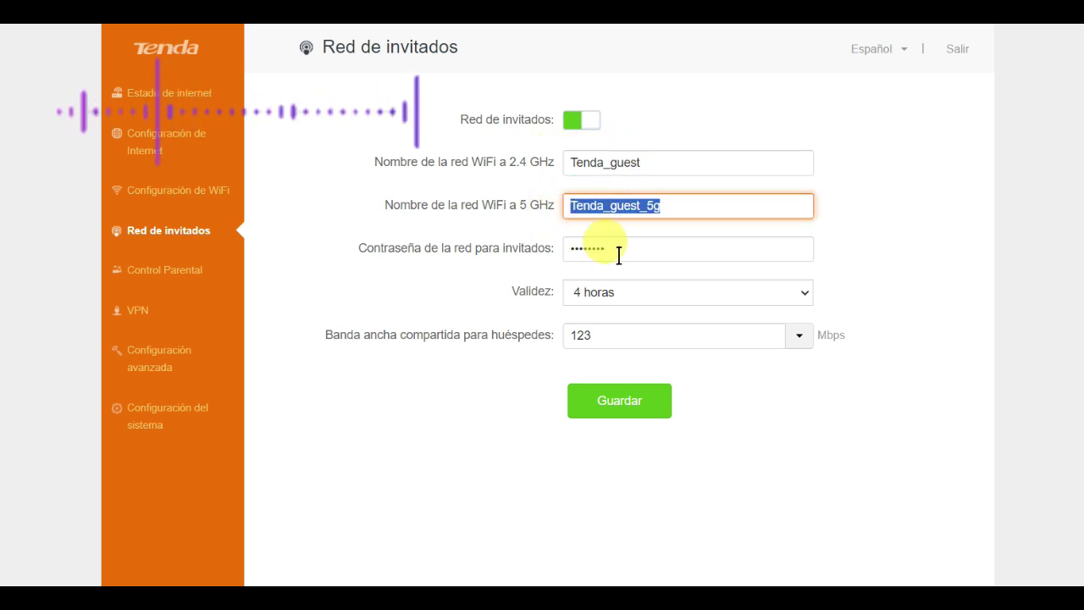
drag(632, 251, 536, 257)
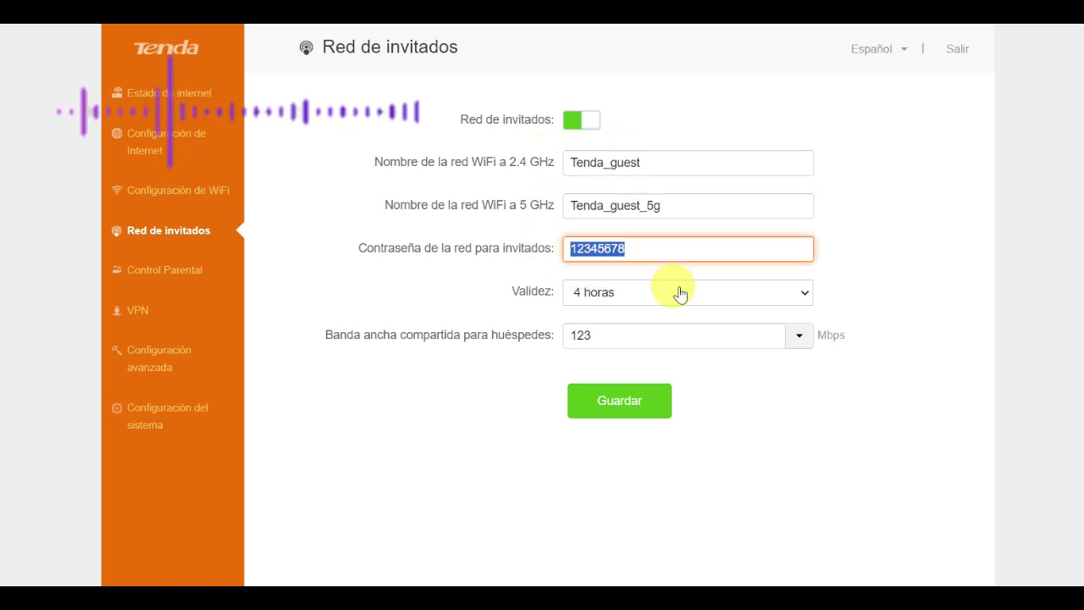
Set the guest network's validity to 8 hours and its custom shared bandwidth to 40 Mbps, and save.
click(639, 302)
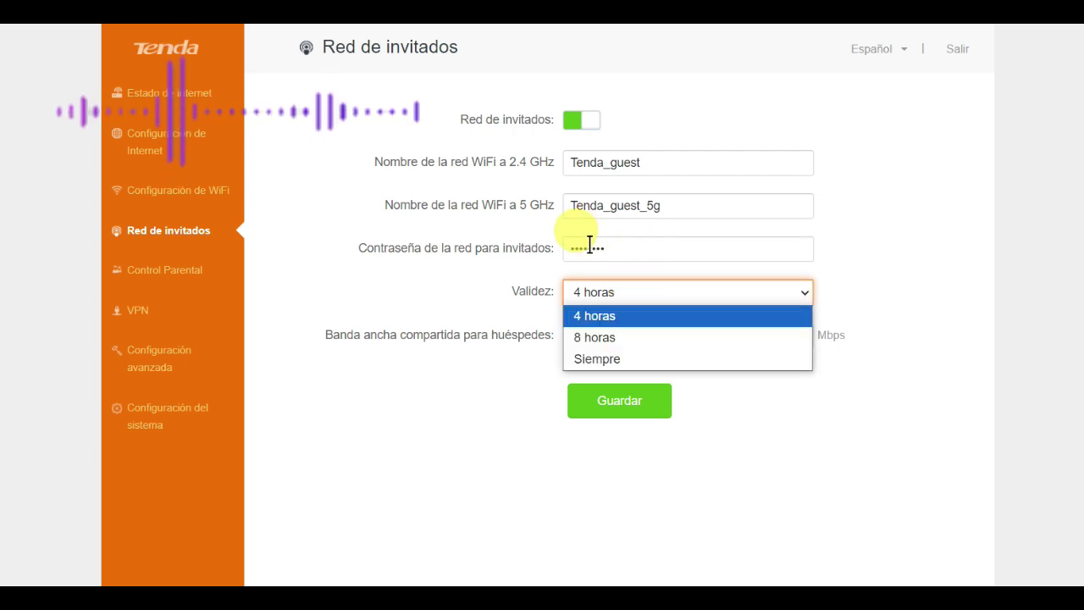
click(616, 337)
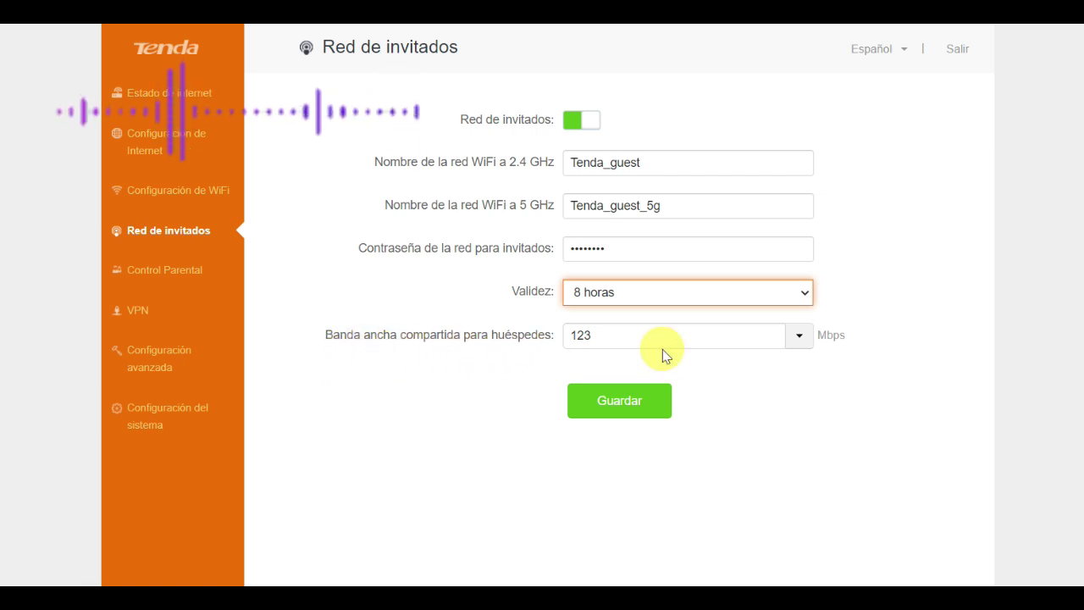
click(798, 346)
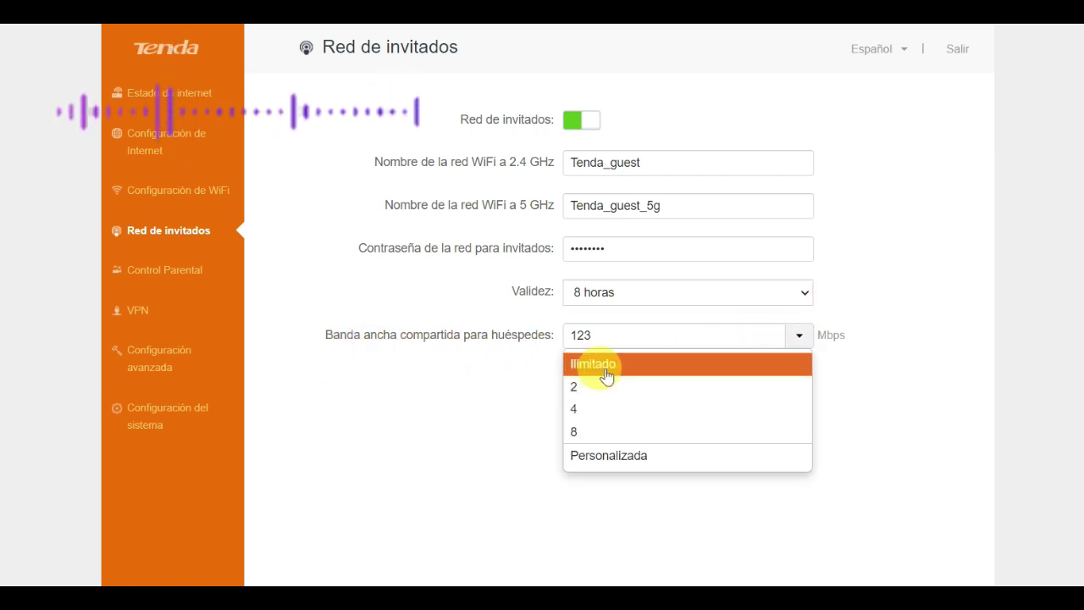
click(624, 457)
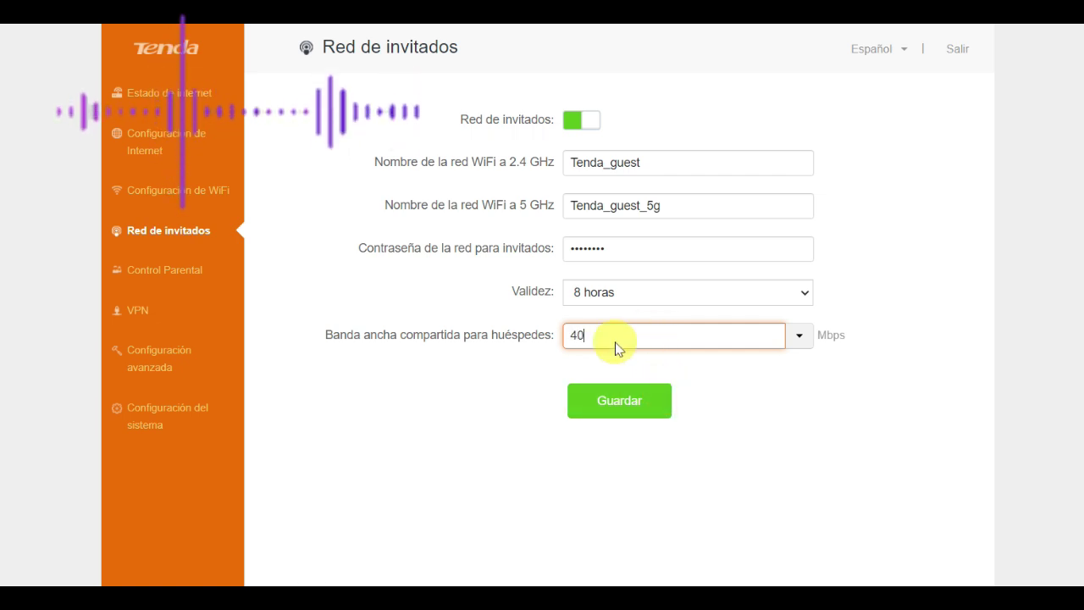
click(625, 408)
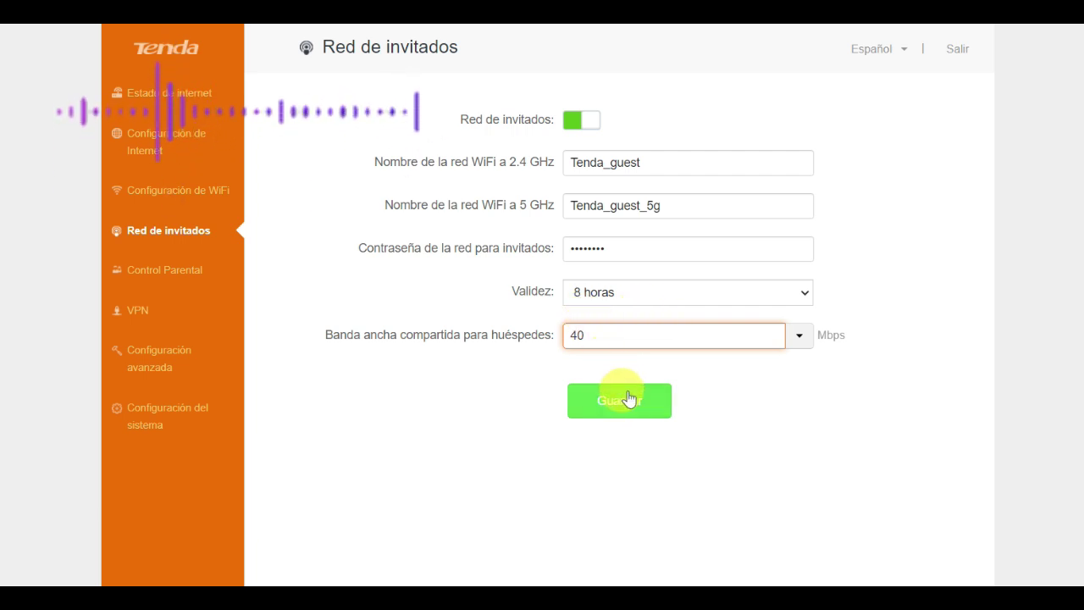
Save the guest network settings.
click(636, 409)
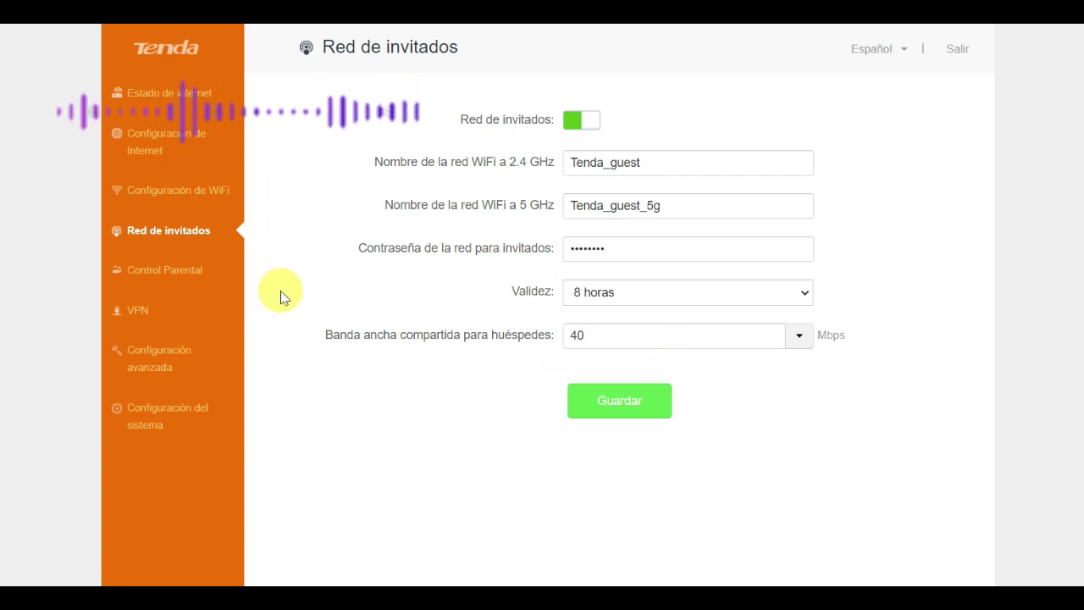
Examine the parental control device list and the VPN options, dismissing the browser's offer to store the password.
click(165, 273)
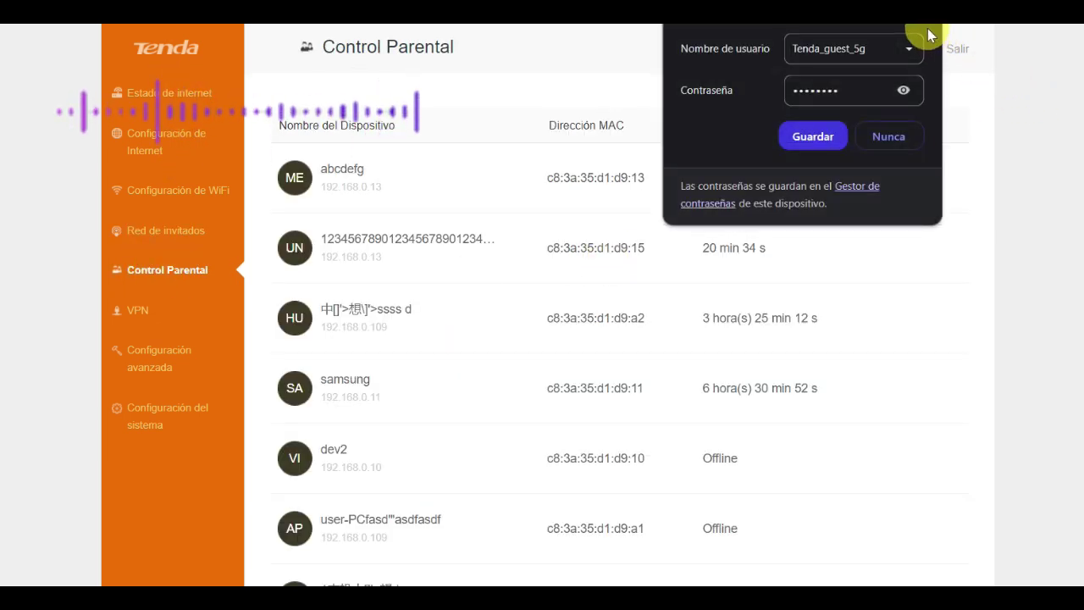
click(921, 25)
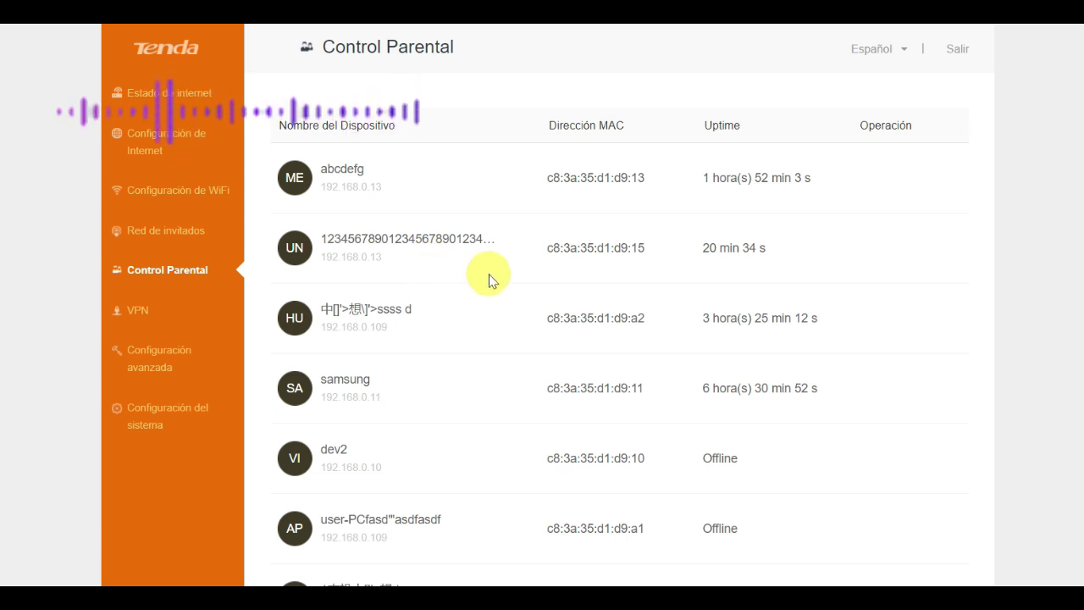
click(138, 315)
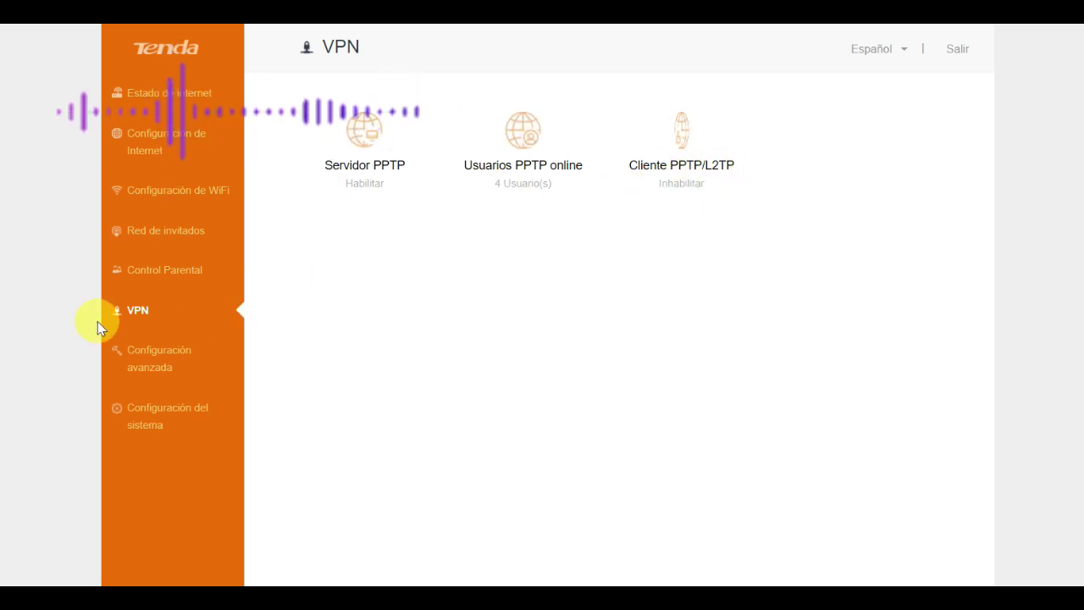
In the advanced bandwidth control, set the upload and download limits of device 机子6 to Ilimitado.
click(172, 356)
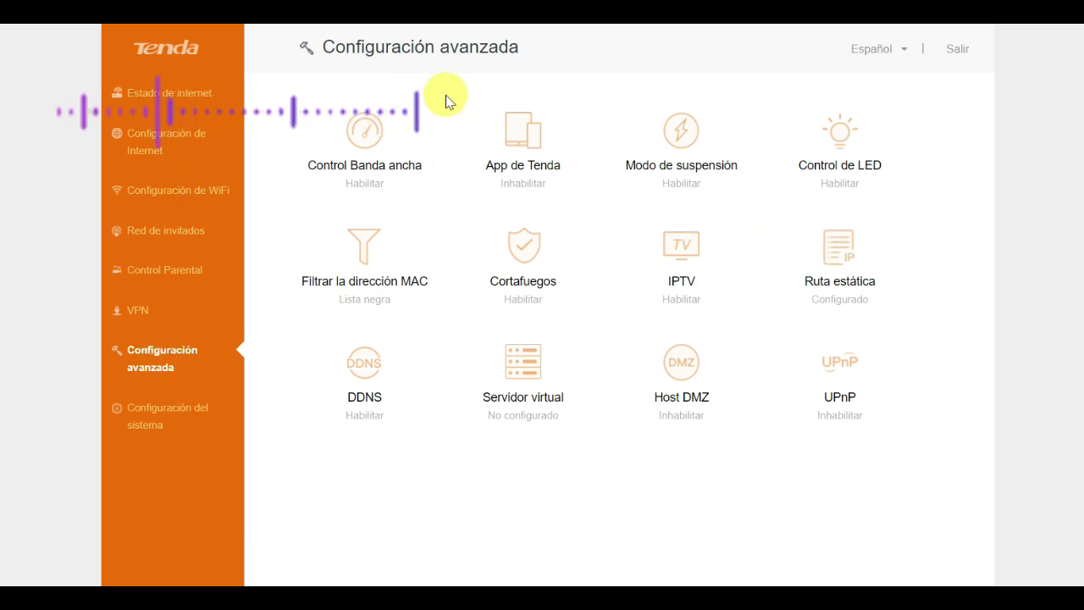
click(367, 131)
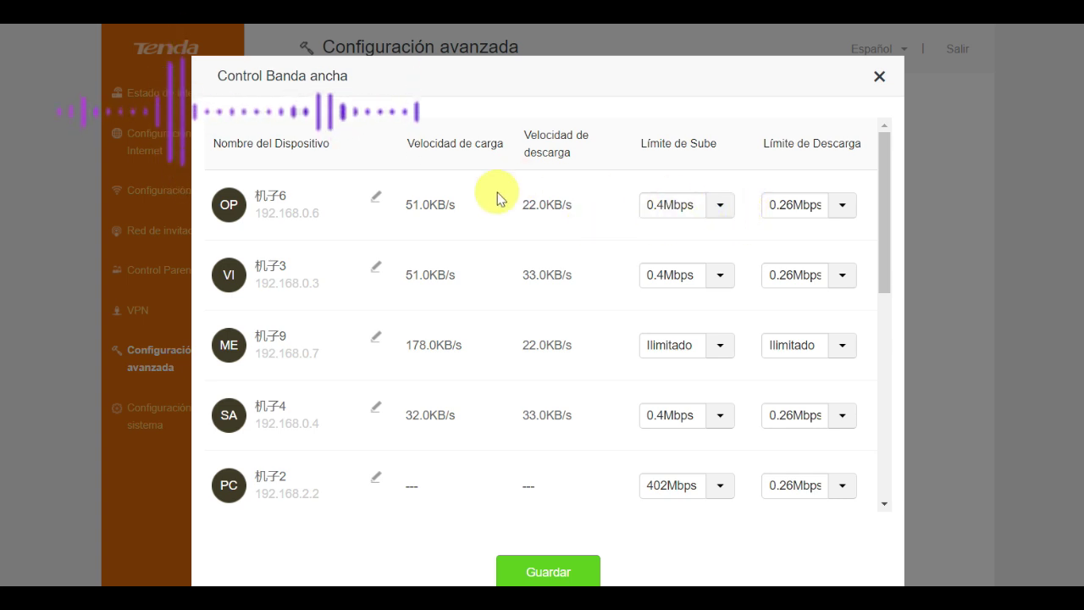
drag(247, 194, 330, 199)
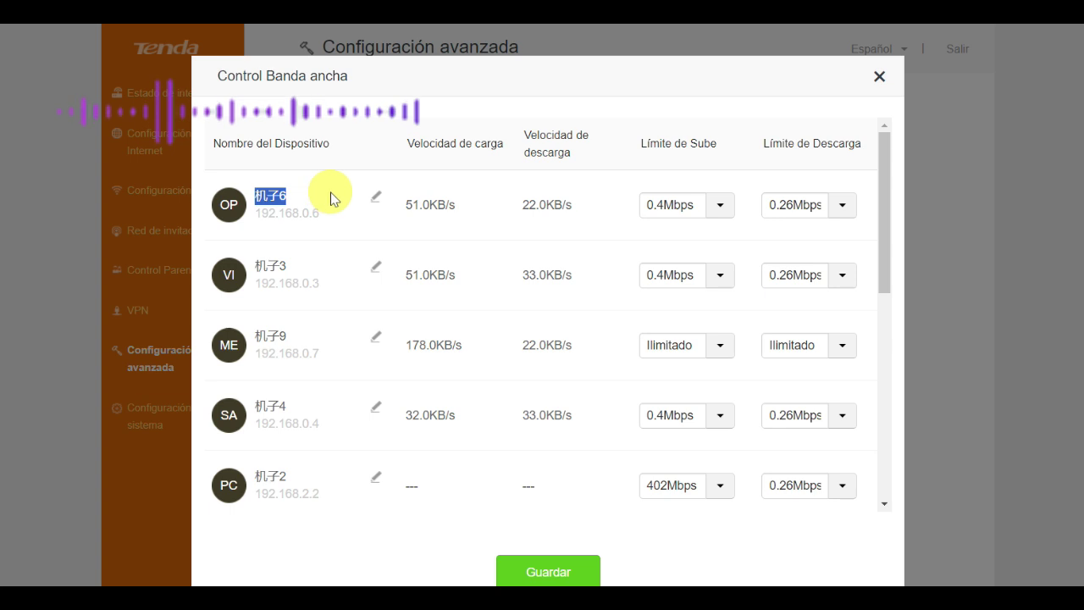
click(719, 206)
click(689, 235)
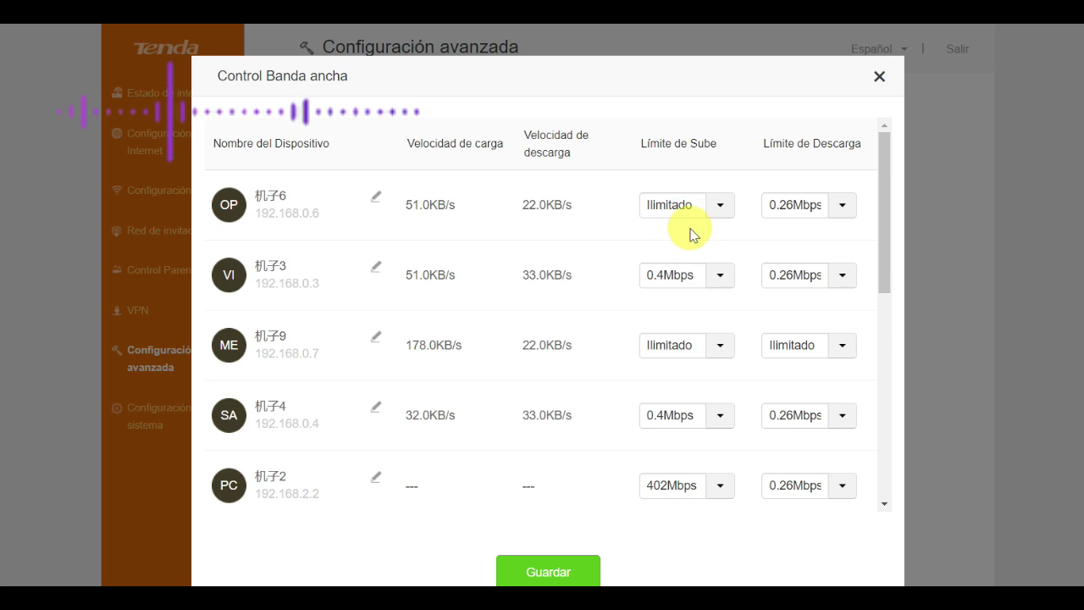
click(841, 205)
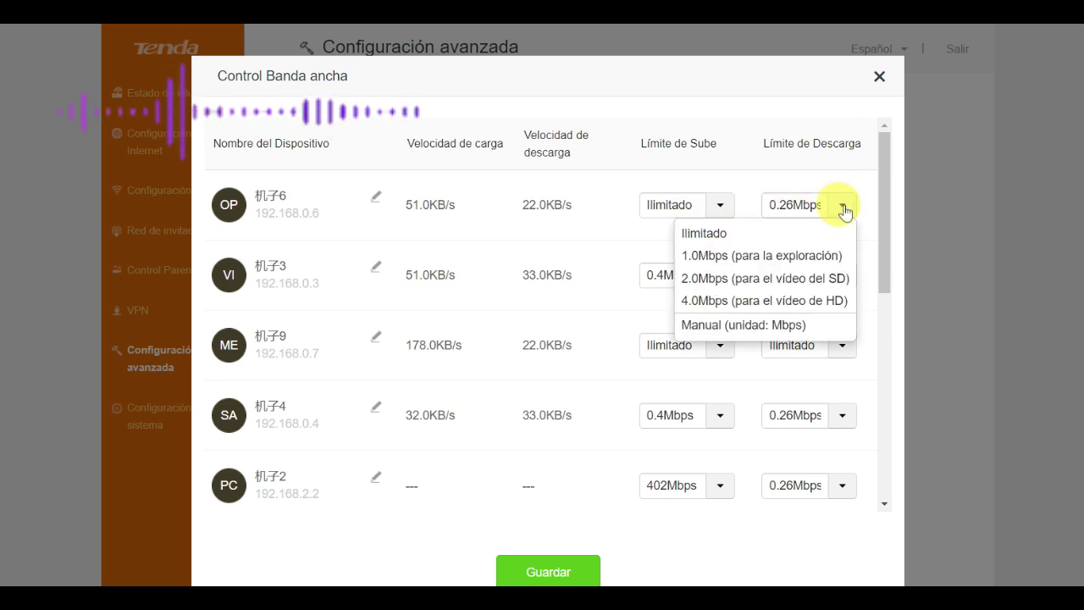
click(779, 235)
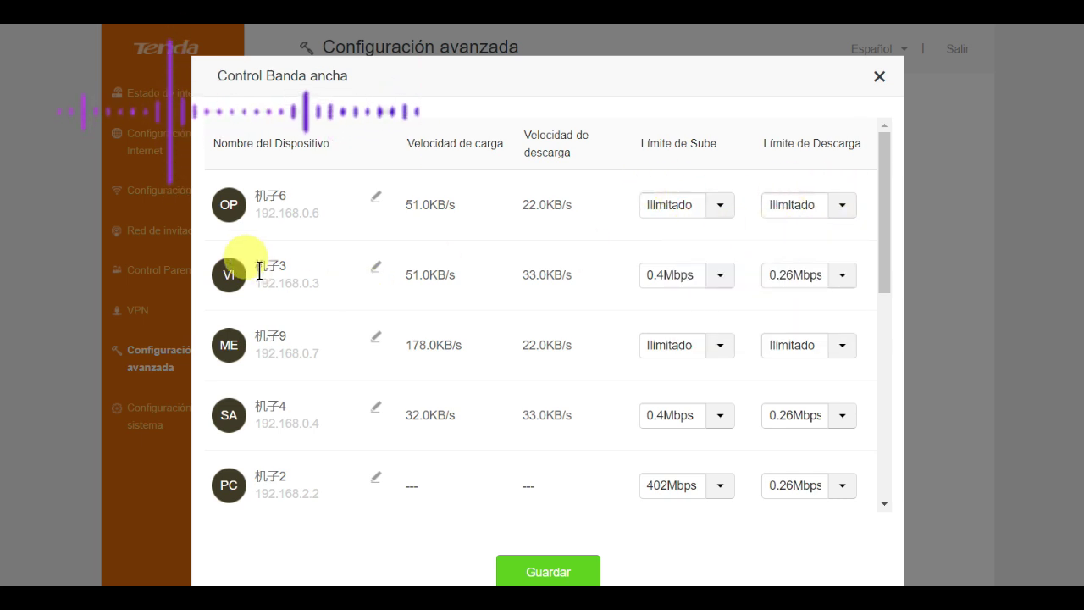
Set the upload and download limits of device 机子3 to Ilimitado.
click(692, 279)
click(677, 303)
click(825, 279)
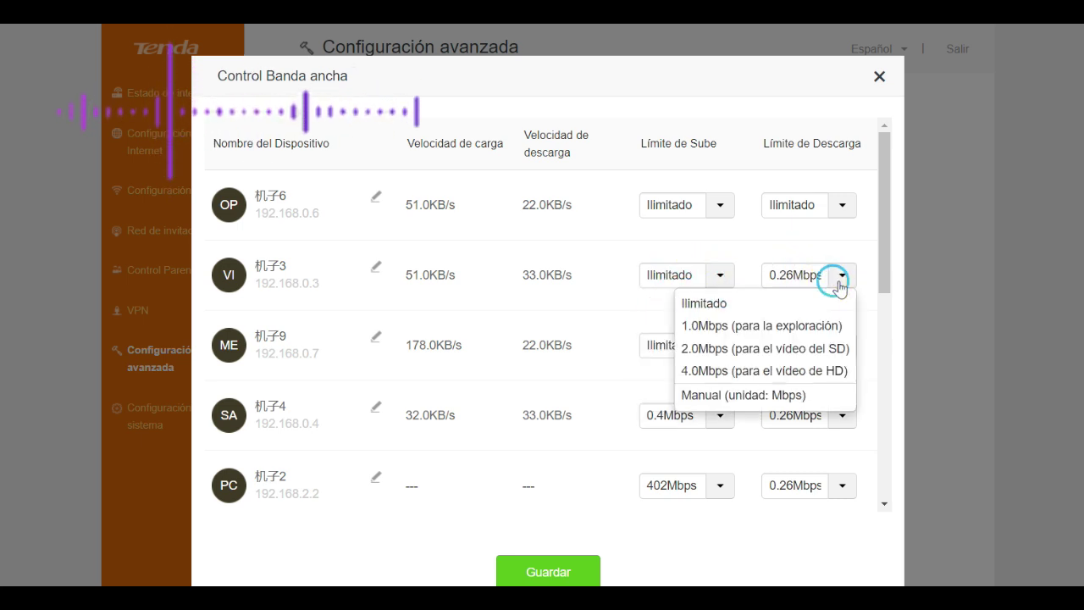
click(794, 305)
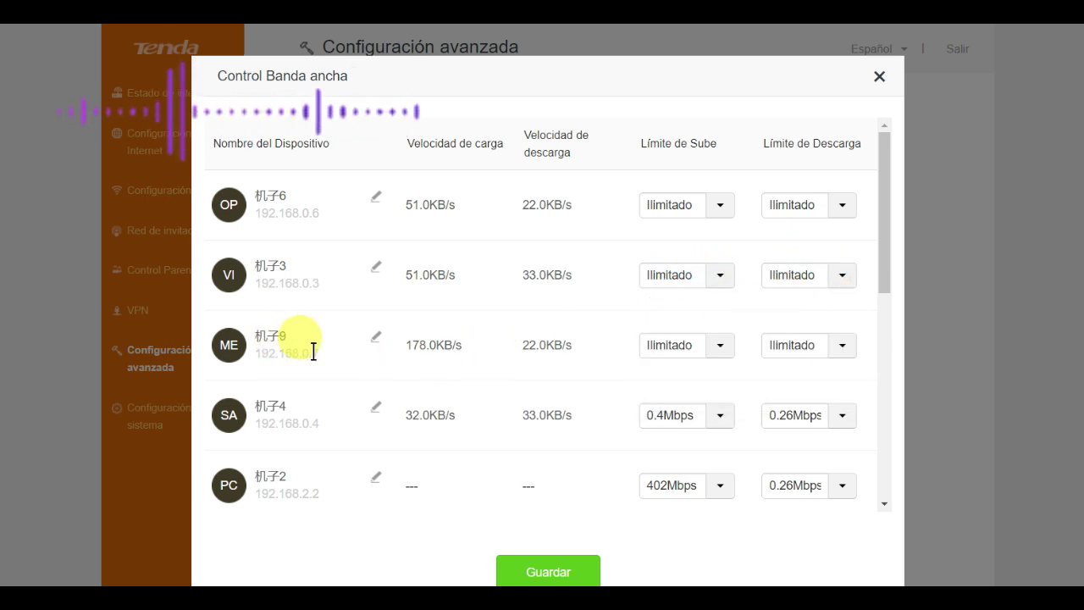
Limit device 机子9 to a manual 1 Mbps upload and the 4.0 Mbps HD video download option.
click(720, 354)
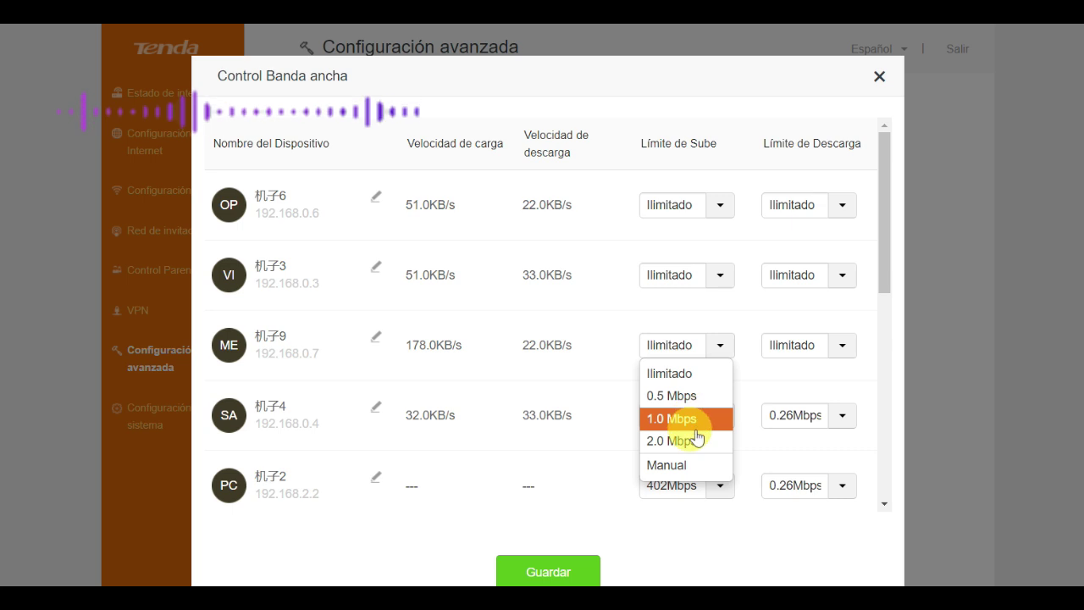
click(683, 464)
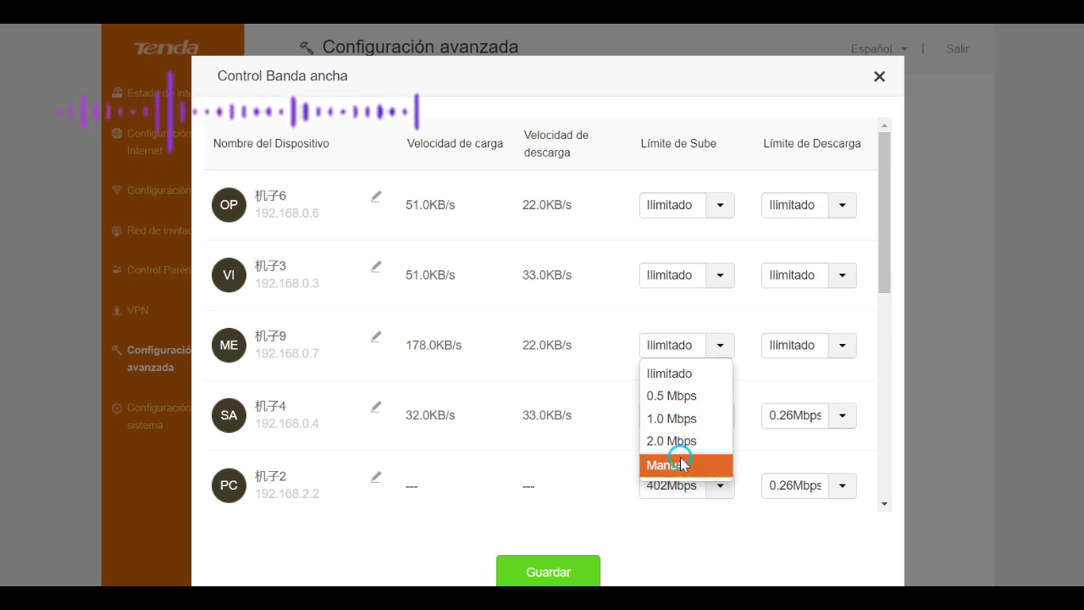
click(680, 348)
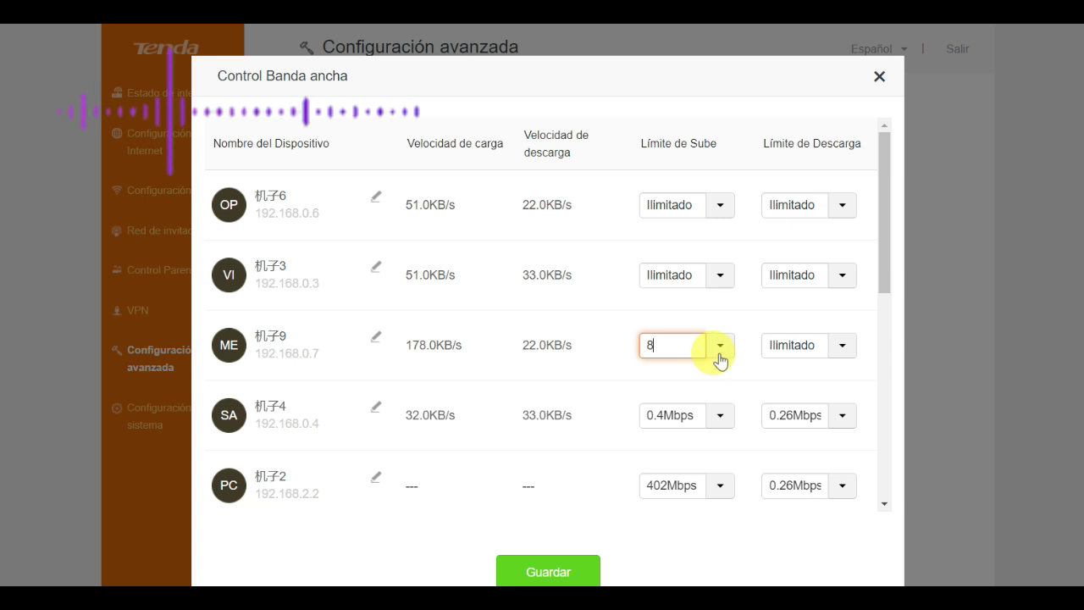
double_click(674, 344)
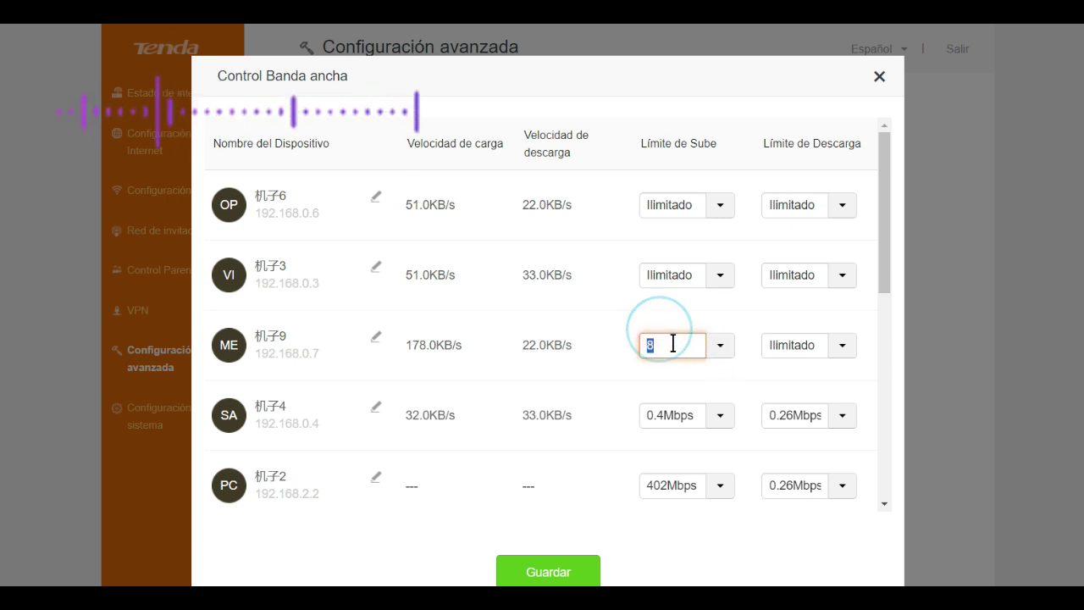
drag(652, 344, 624, 350)
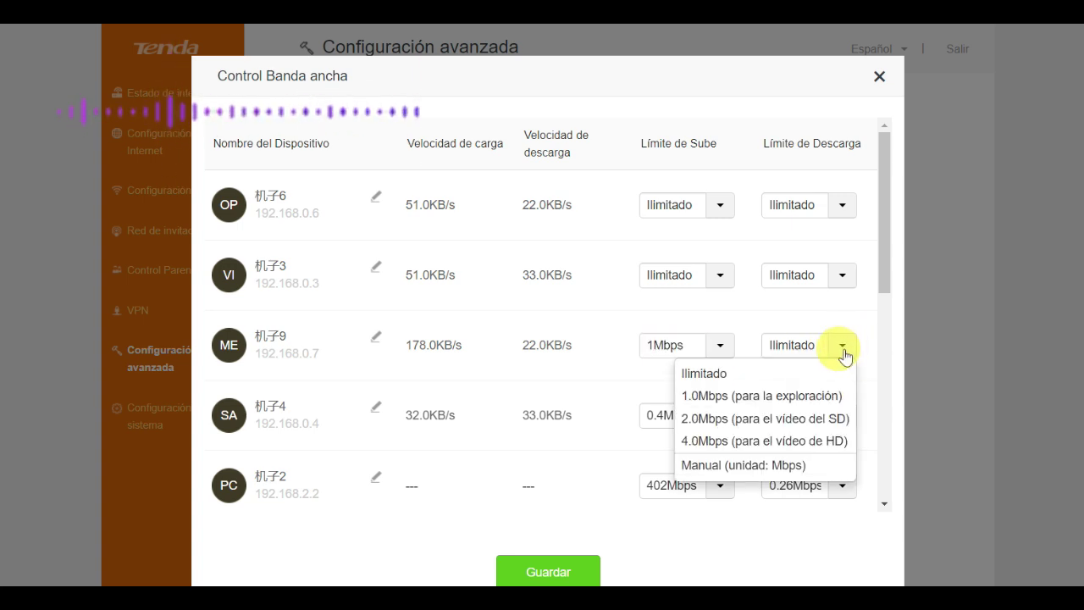
click(787, 442)
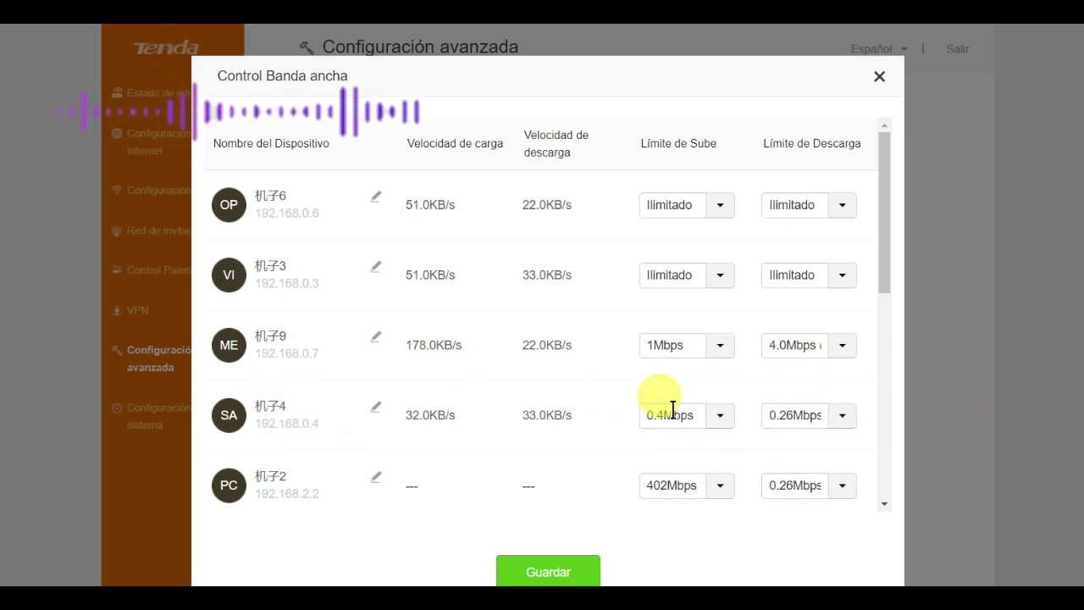
Limit device 机子4 to 1.0 Mbps upload and 2.0 Mbps download, and save the bandwidth control settings.
click(719, 424)
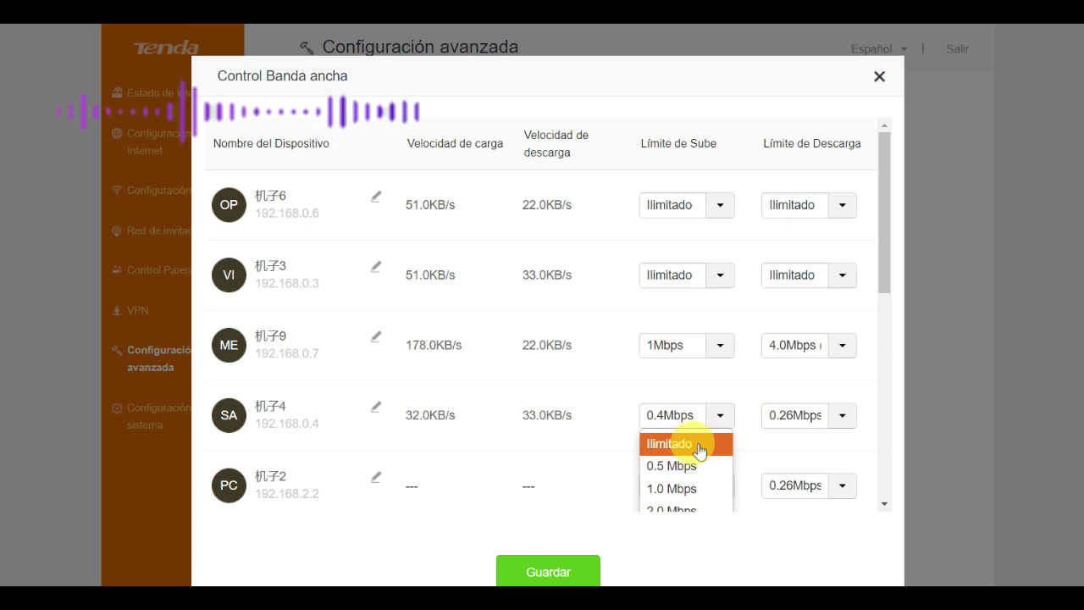
click(681, 488)
click(843, 416)
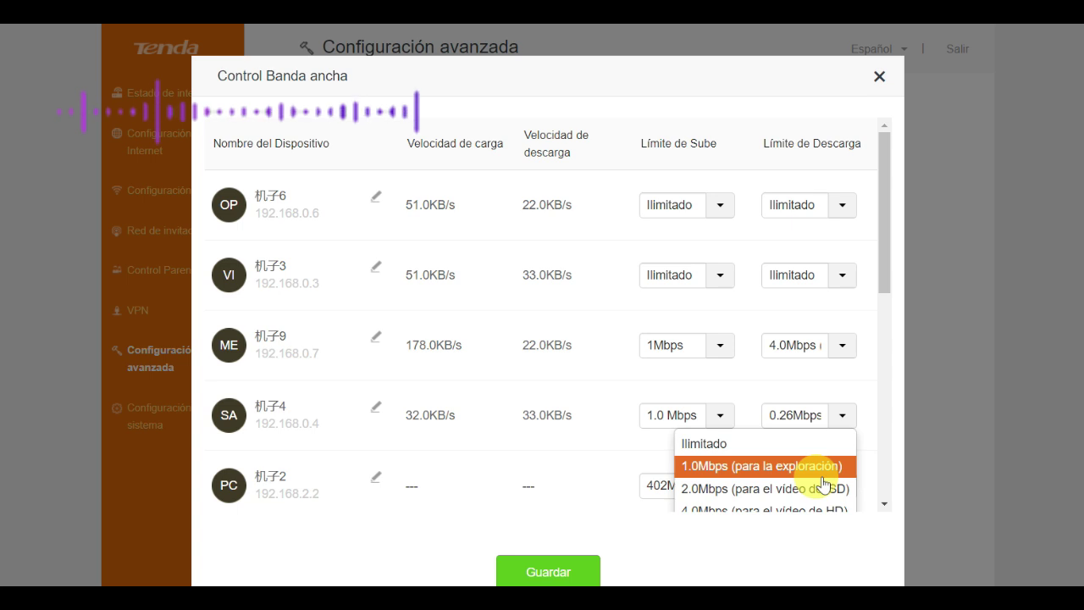
click(779, 489)
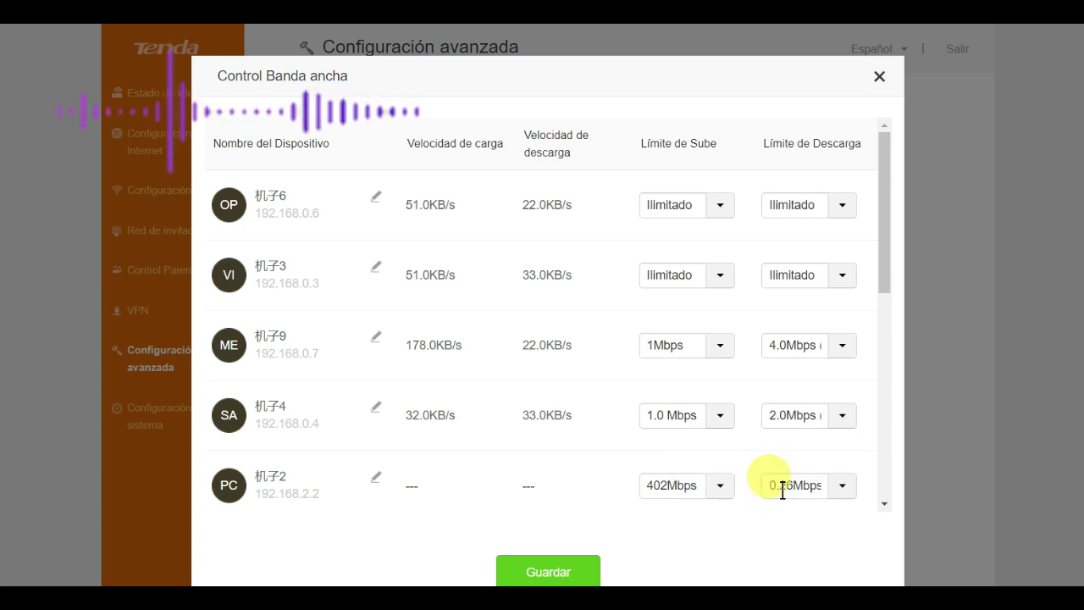
click(775, 414)
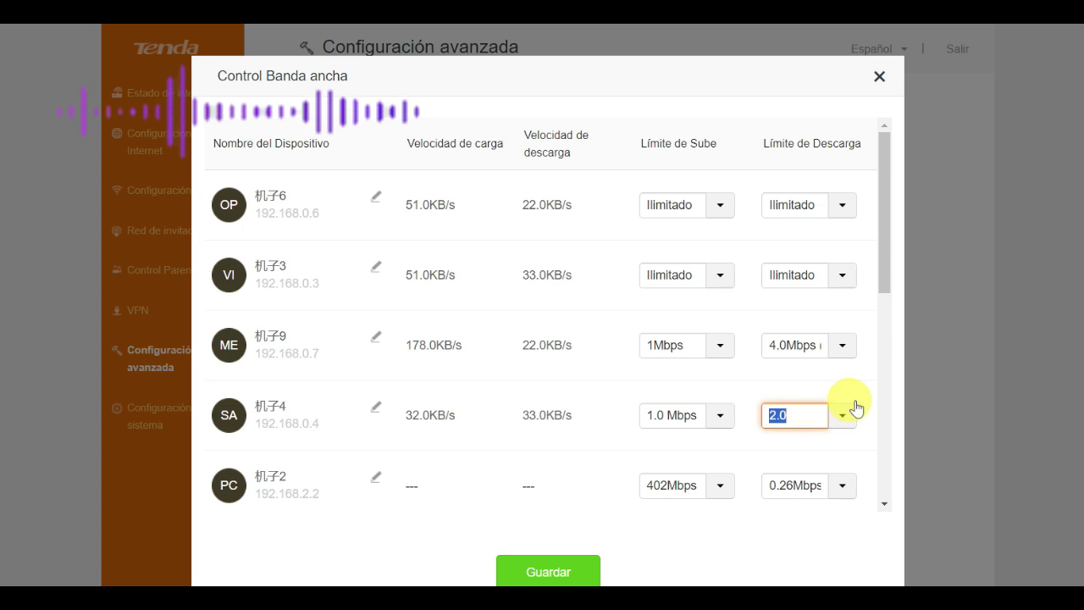
drag(886, 282, 873, 483)
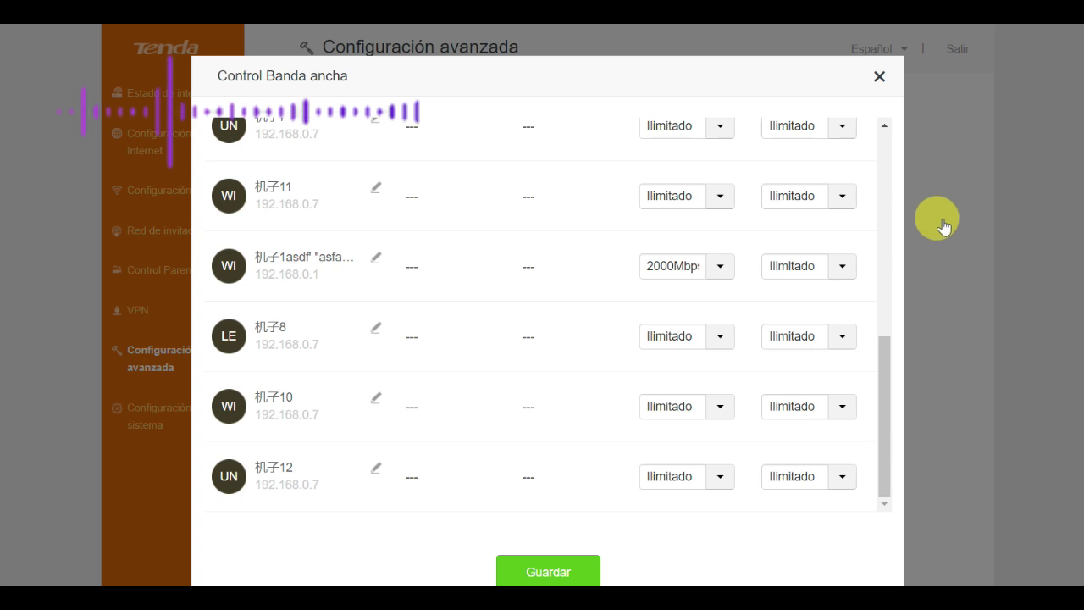
click(547, 570)
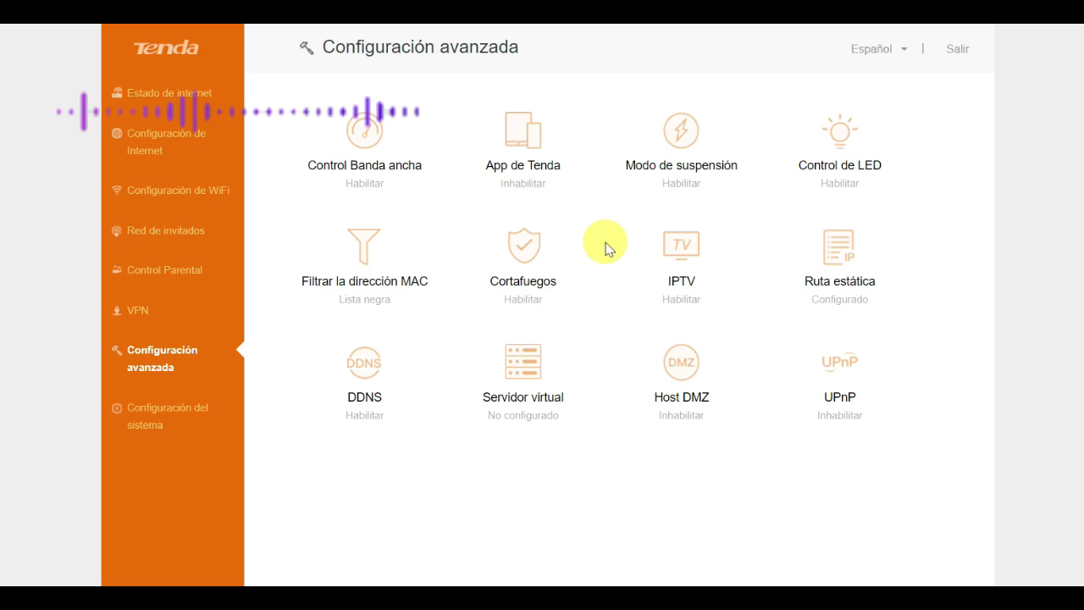
Examine the remote management option for the Tenda App, closing it without saving.
click(528, 148)
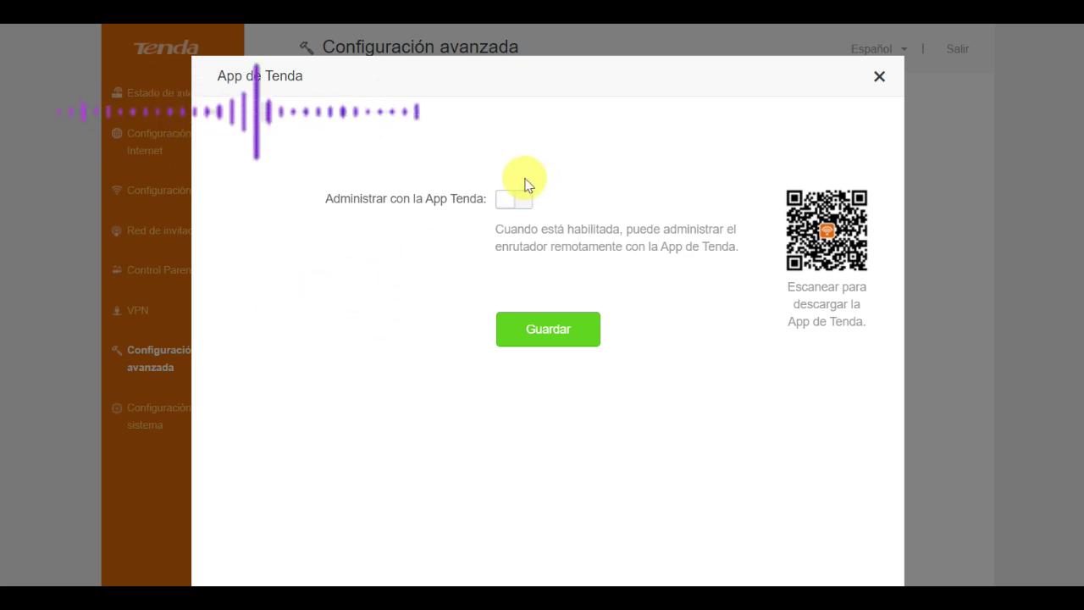
click(879, 78)
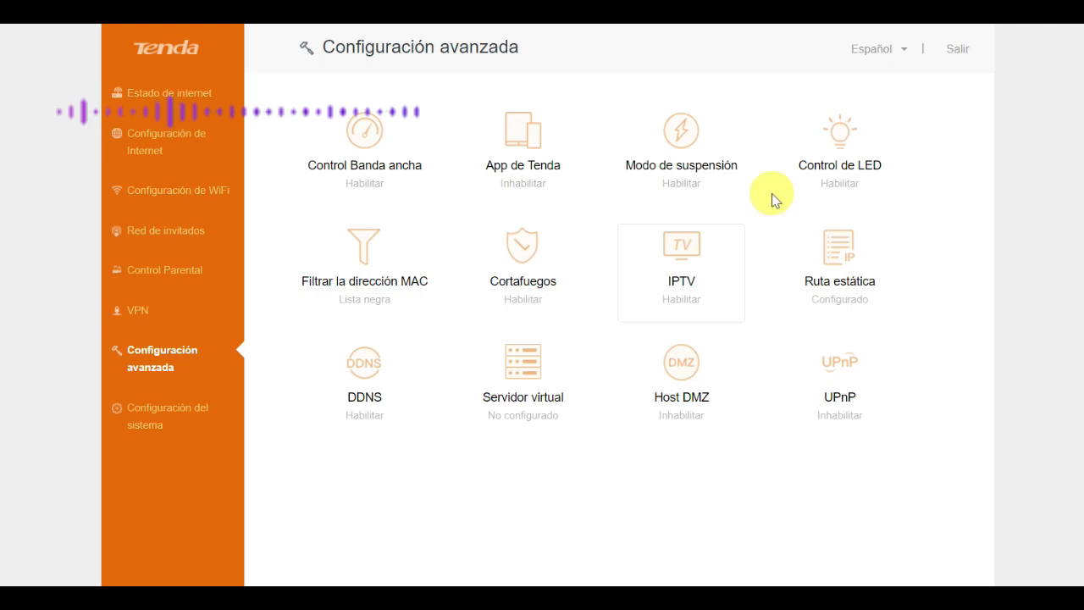
Try the LED control modes Siempre encendido, Siempre apagado and Horario with the off period's start hour at 00, closing without saving.
click(841, 169)
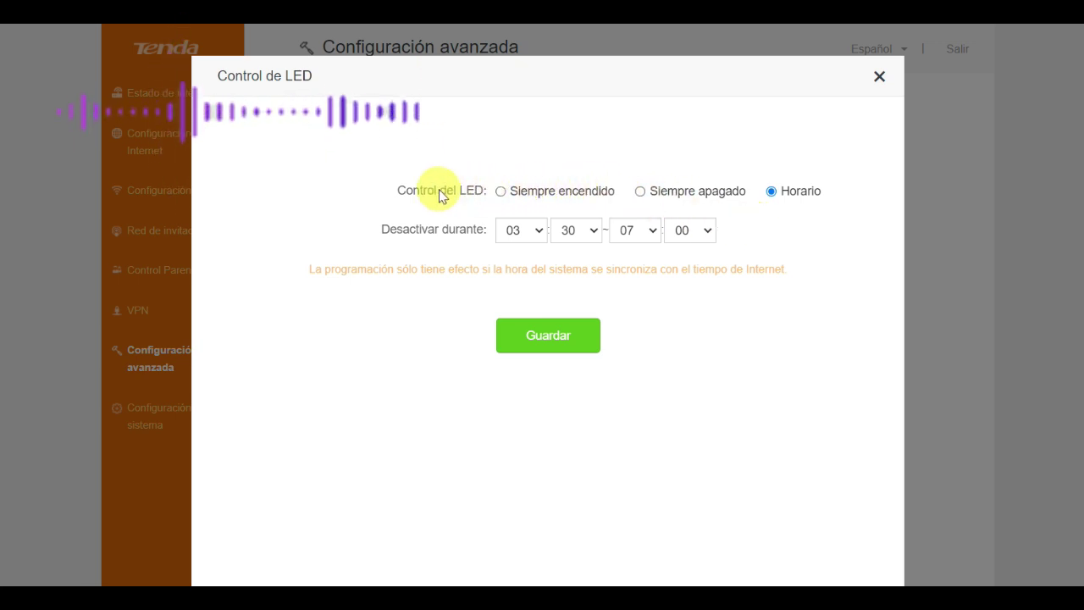
click(501, 192)
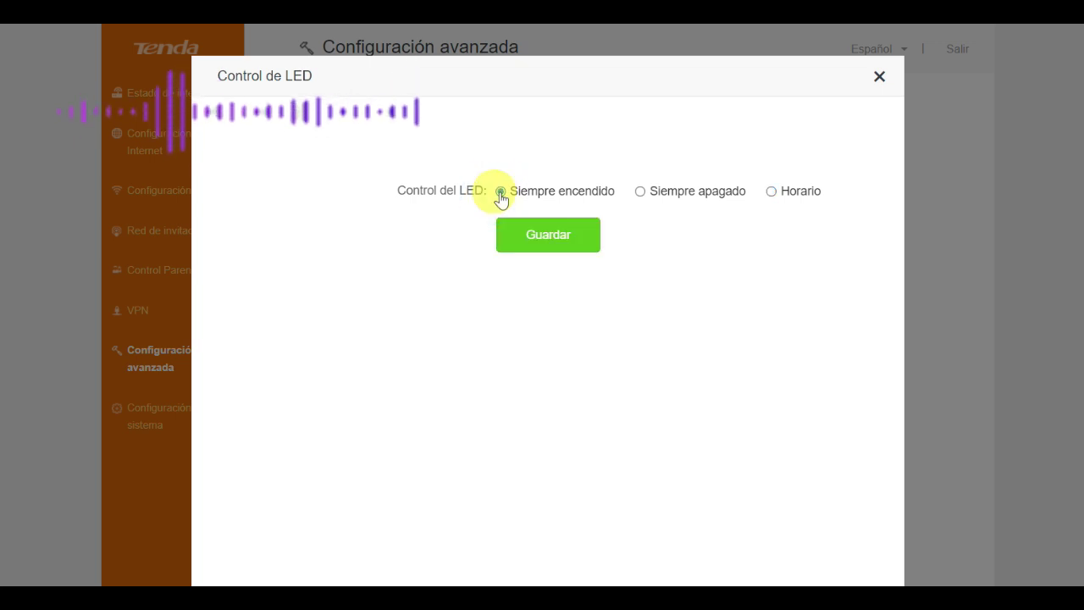
click(639, 194)
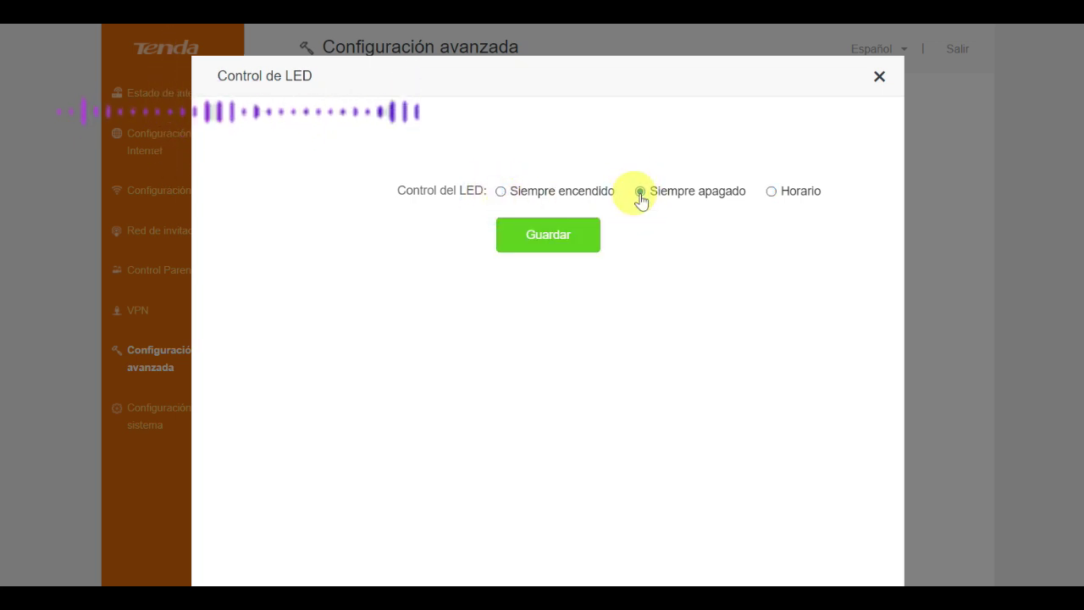
click(774, 193)
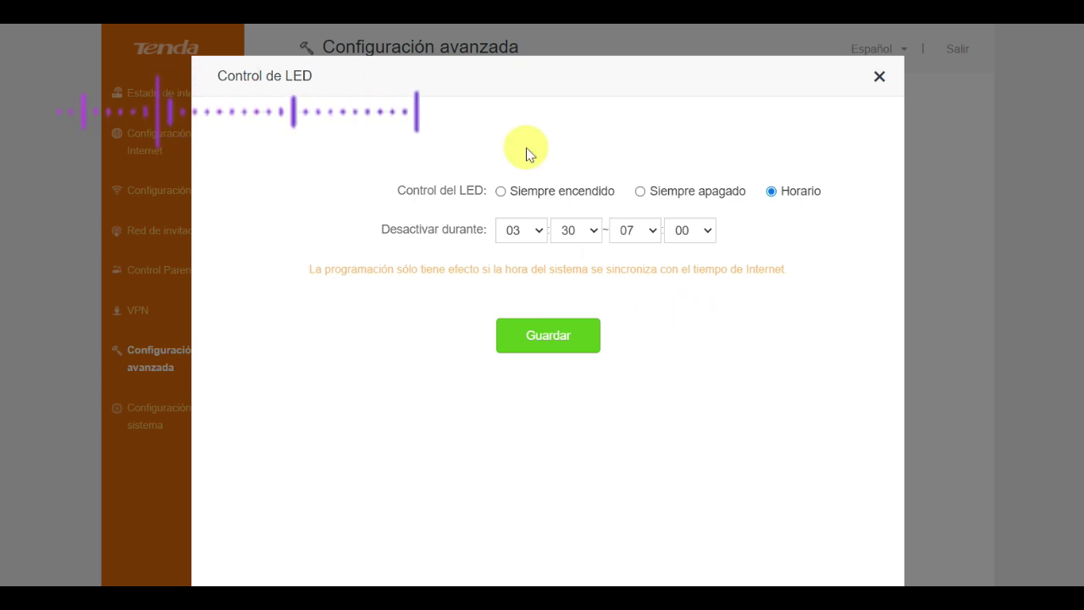
click(540, 234)
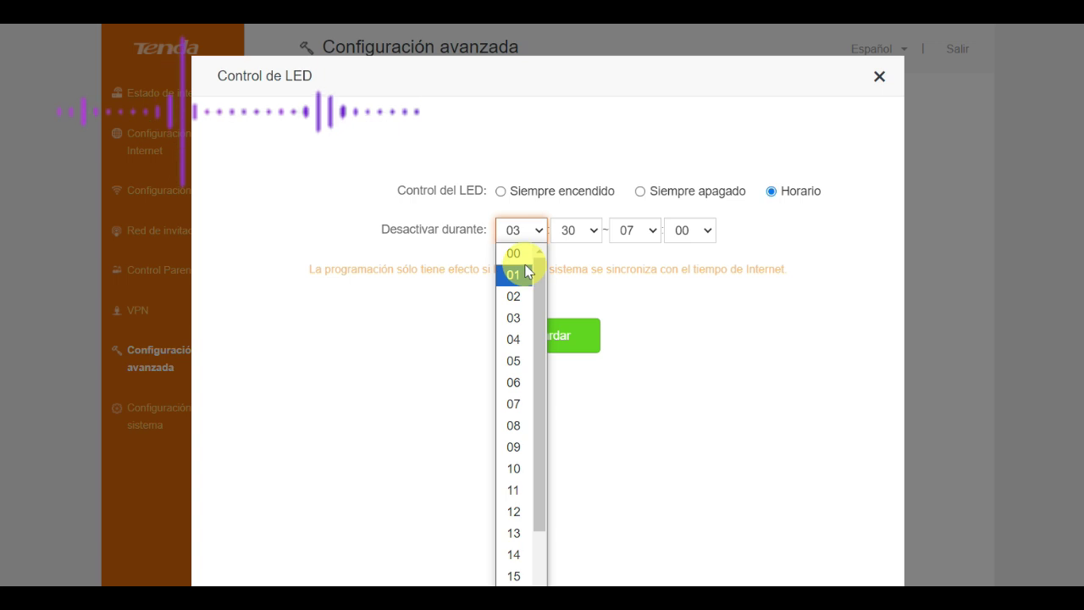
click(527, 261)
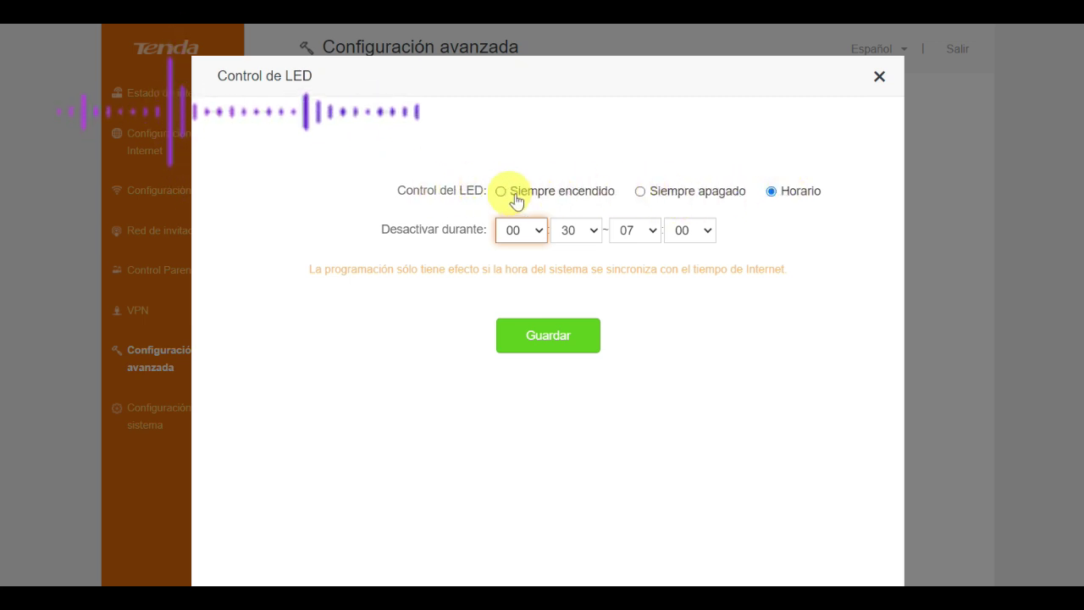
click(880, 78)
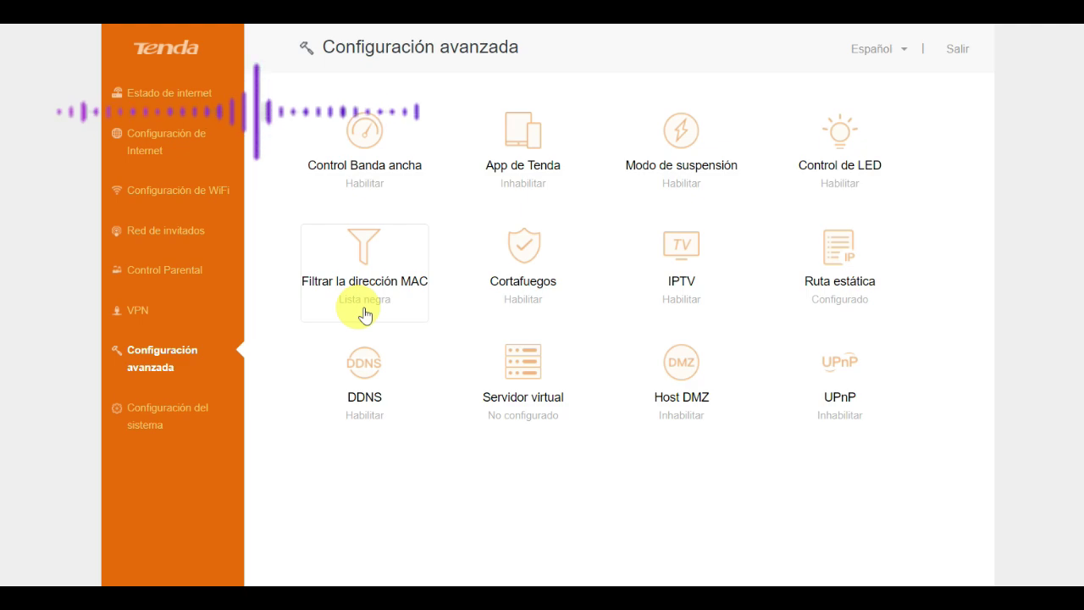
Compare the MAC address filter's Lista negra and Lista blanca modes and their new-device fields, closing without saving.
click(367, 238)
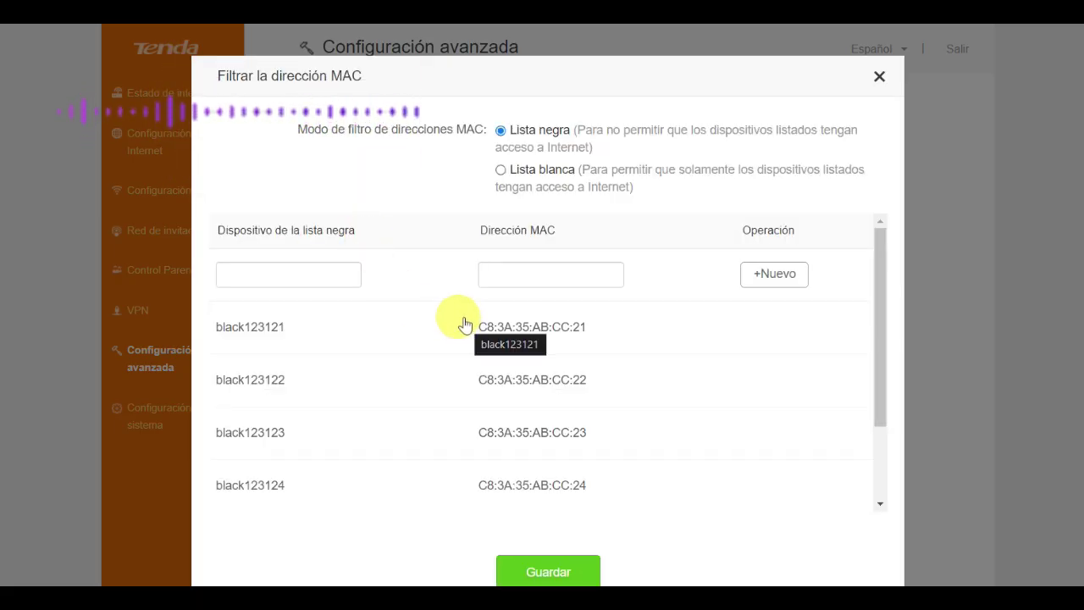
click(503, 173)
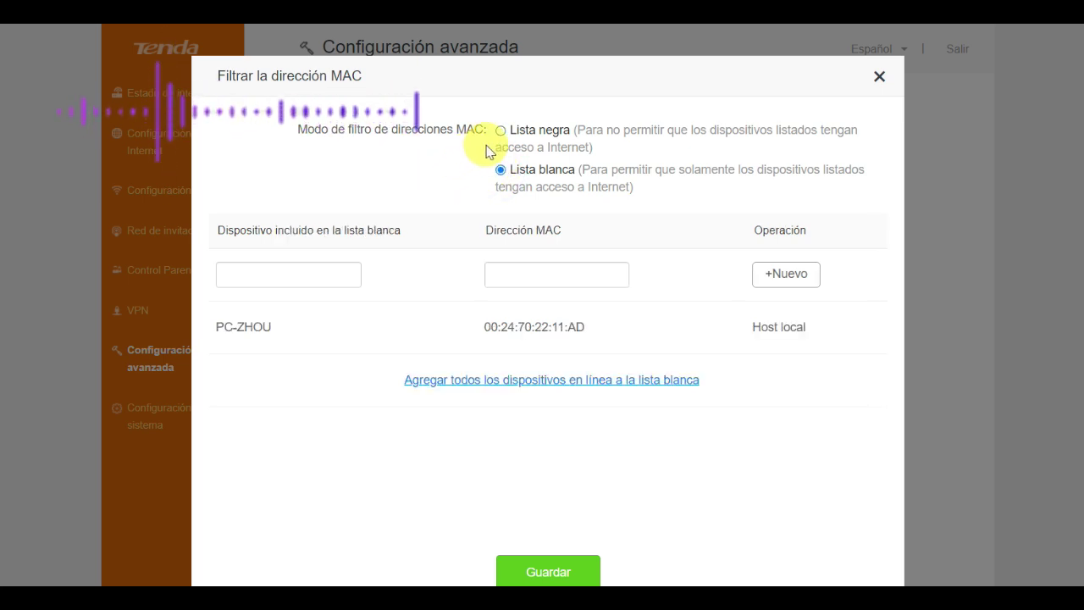
click(501, 132)
click(500, 171)
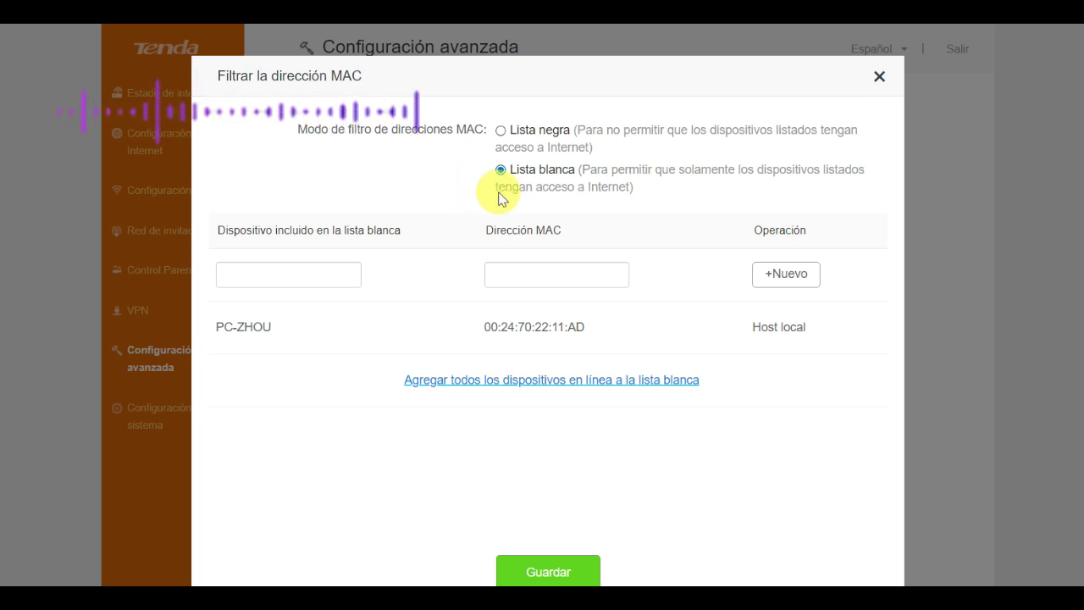
click(500, 132)
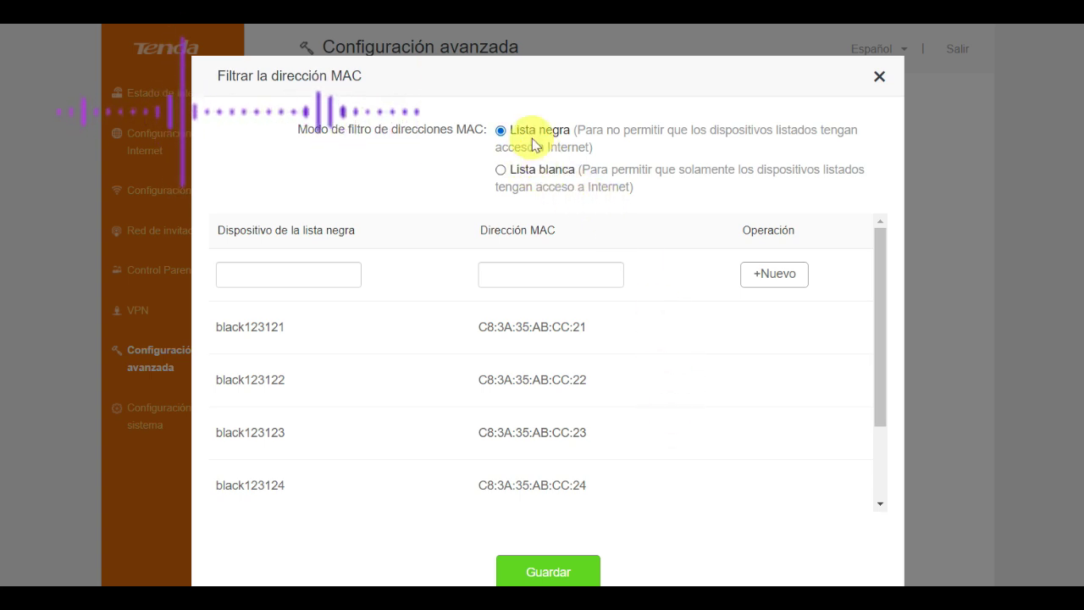
click(502, 170)
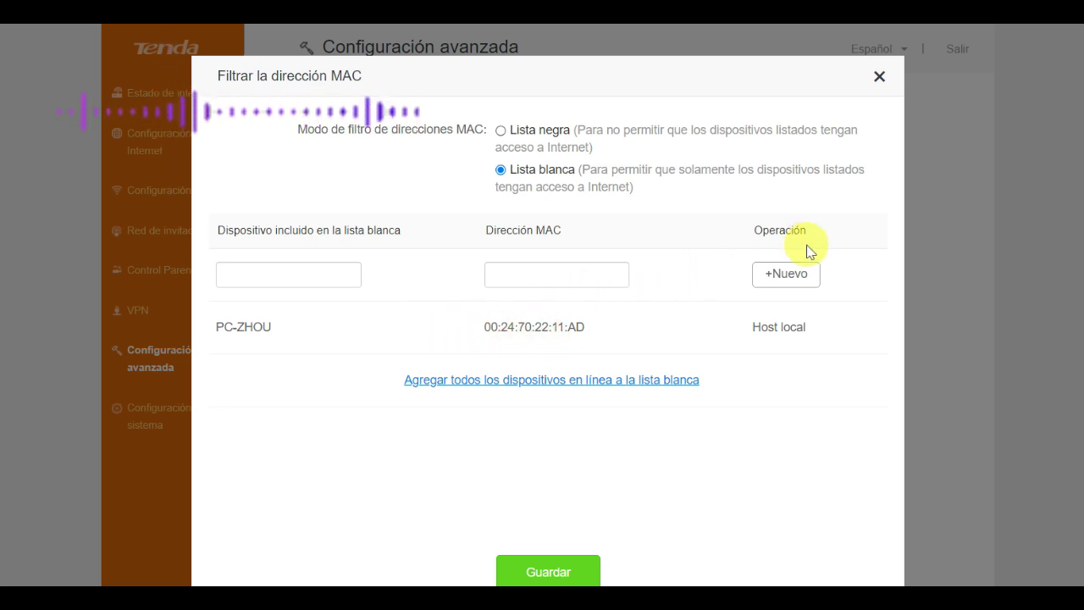
click(780, 276)
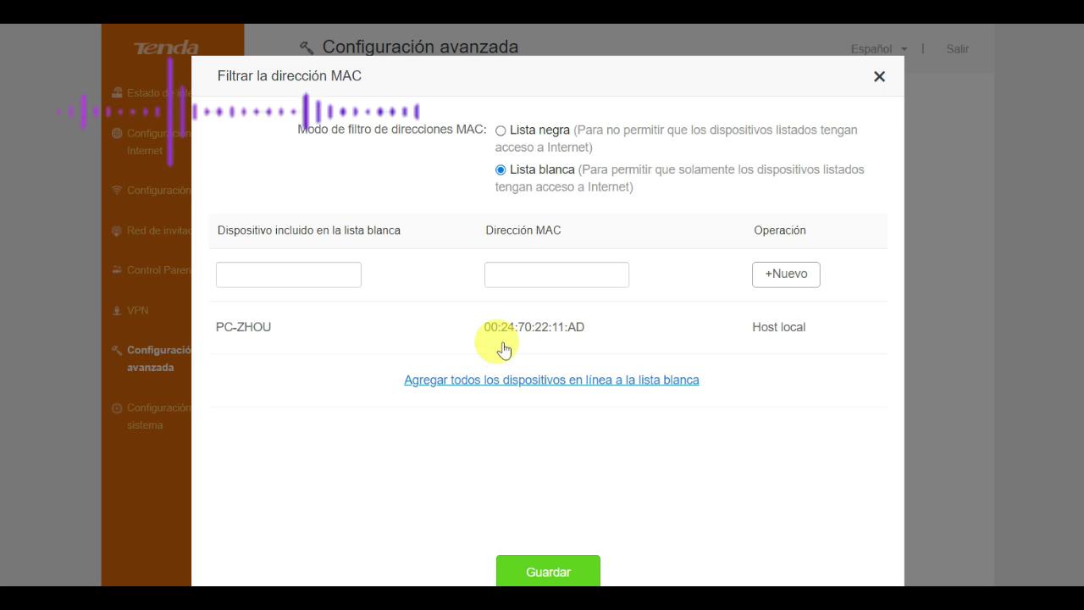
click(546, 280)
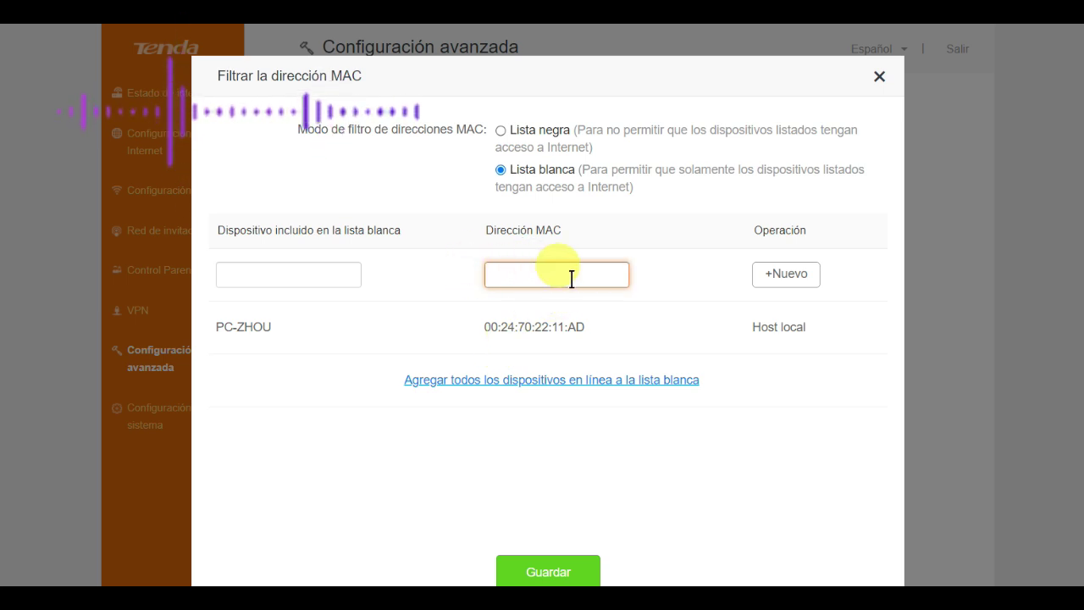
click(275, 275)
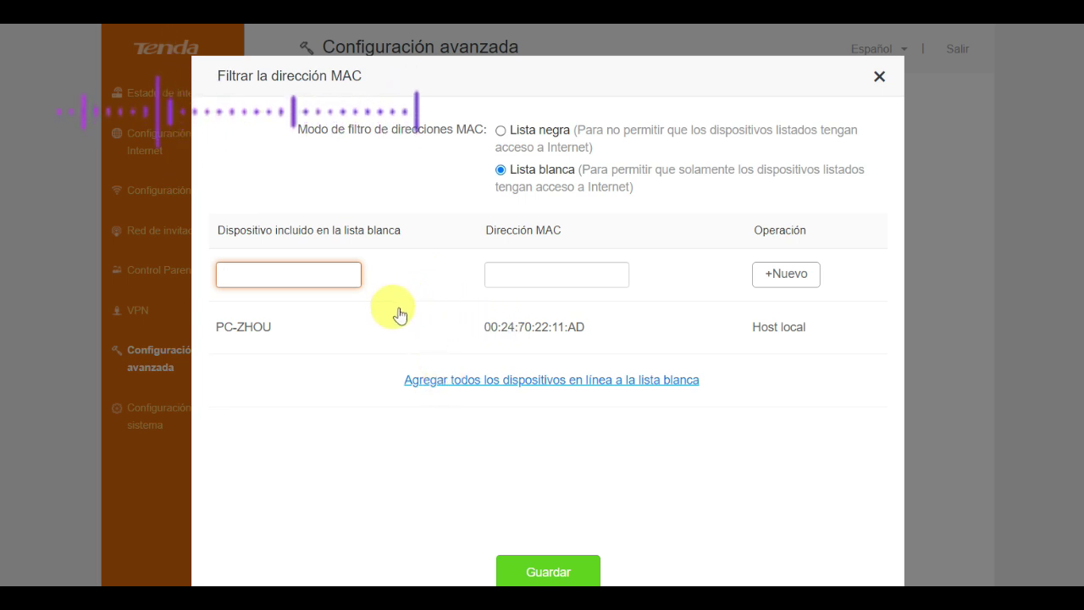
click(502, 132)
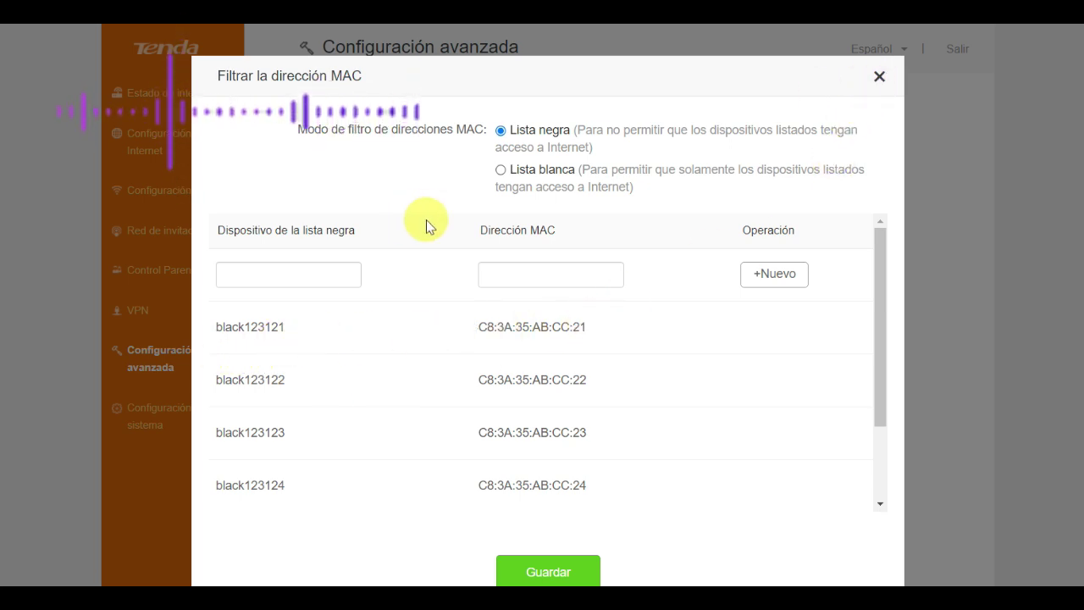
click(881, 76)
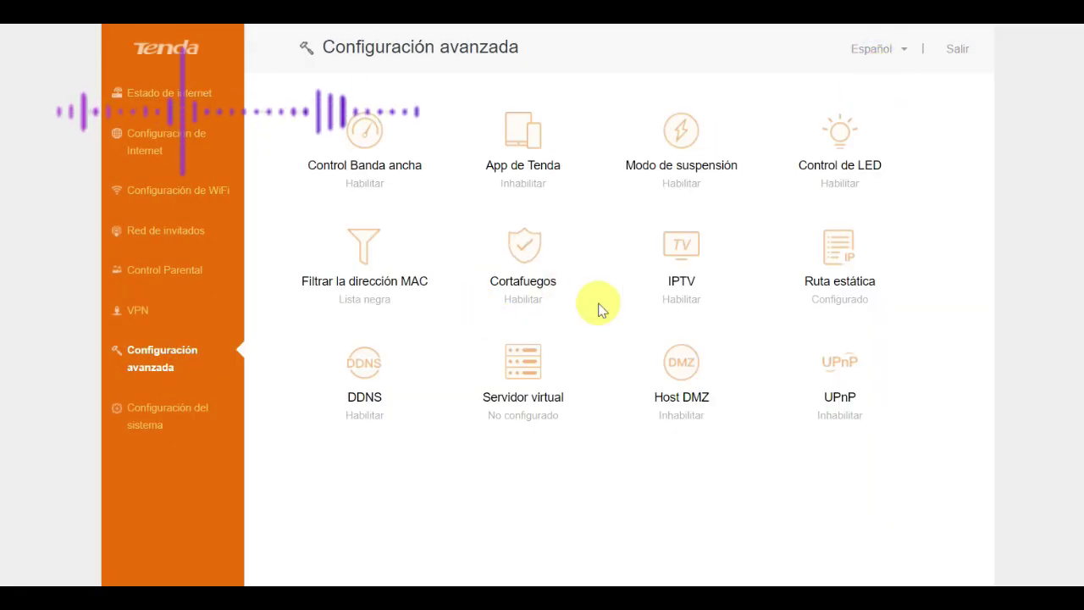
Examine the firewall protection switches and the static route table with its new-route gateway field, closing both without changes.
click(544, 269)
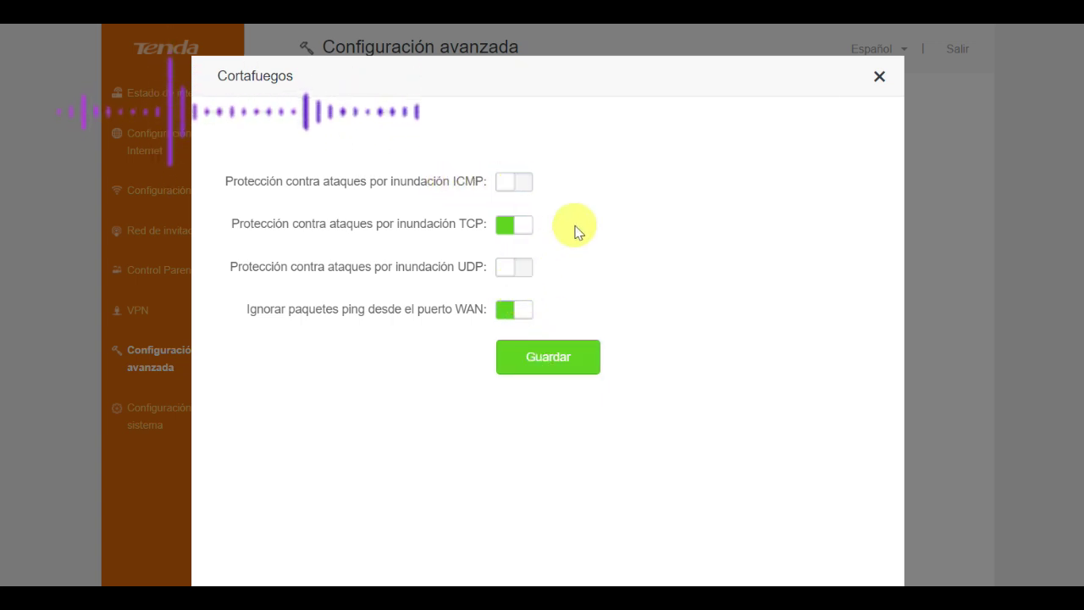
click(880, 78)
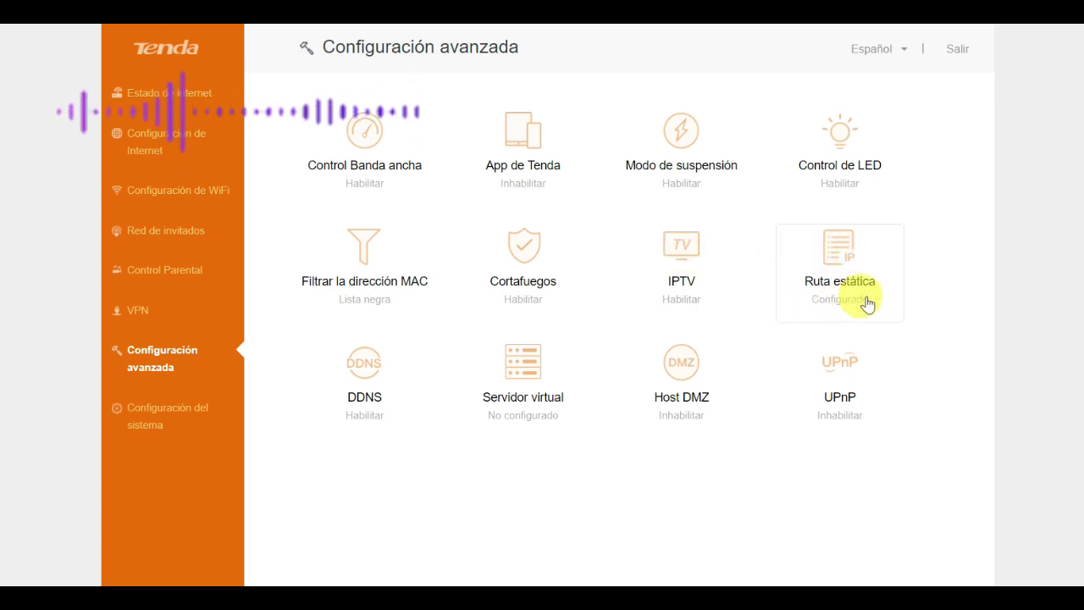
click(841, 238)
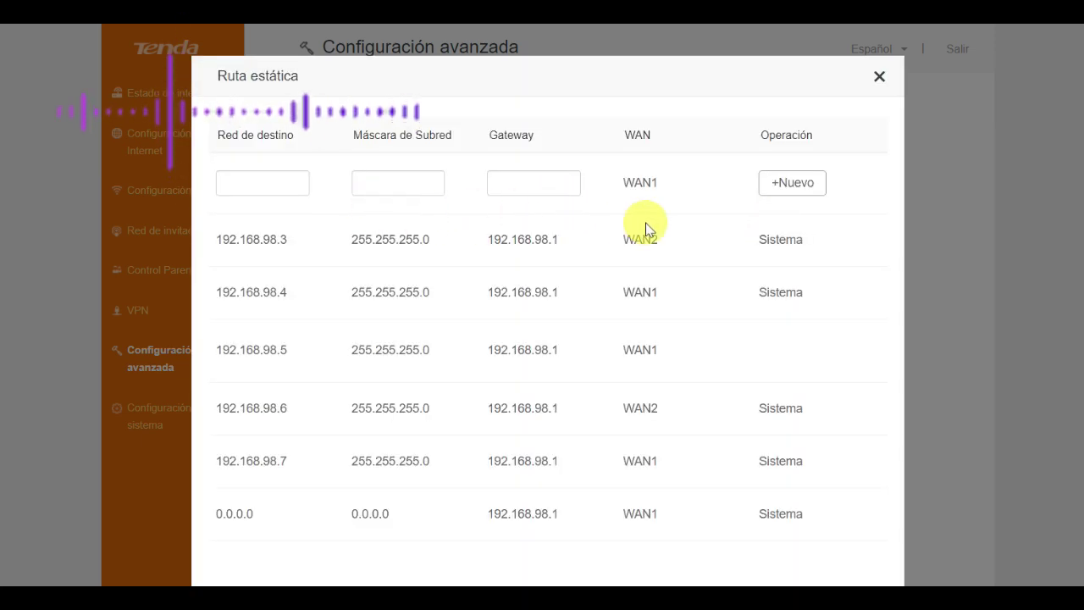
mouse_move(645, 228)
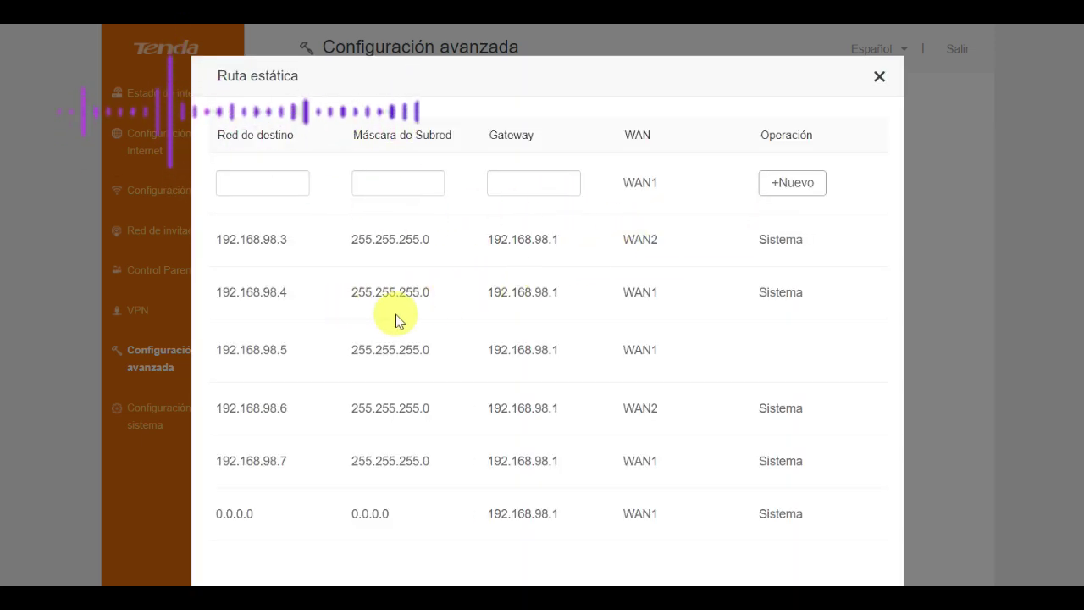
mouse_move(395, 320)
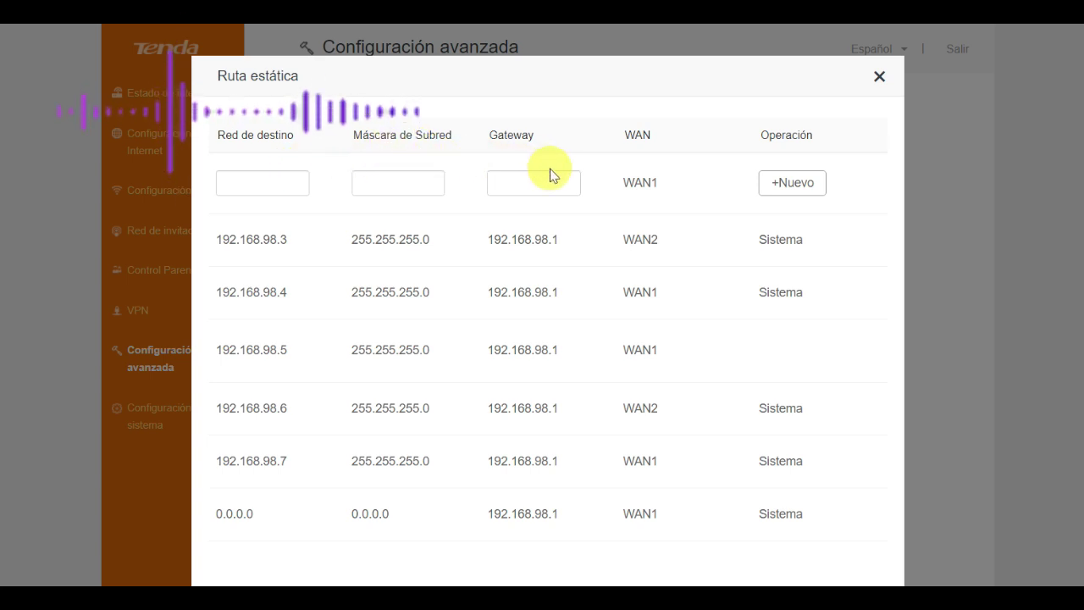
click(532, 187)
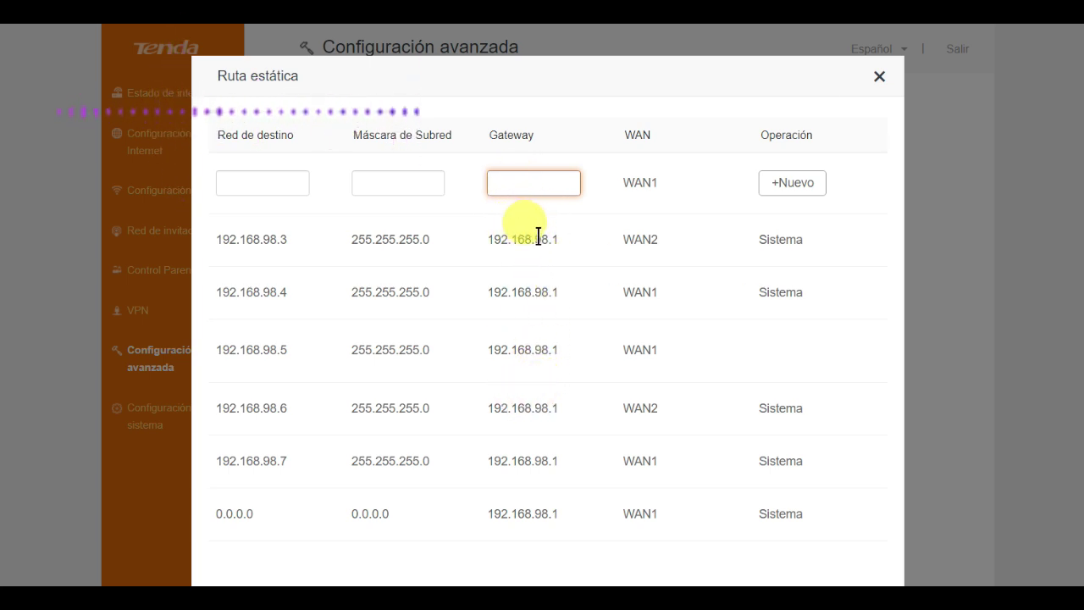
mouse_move(534, 239)
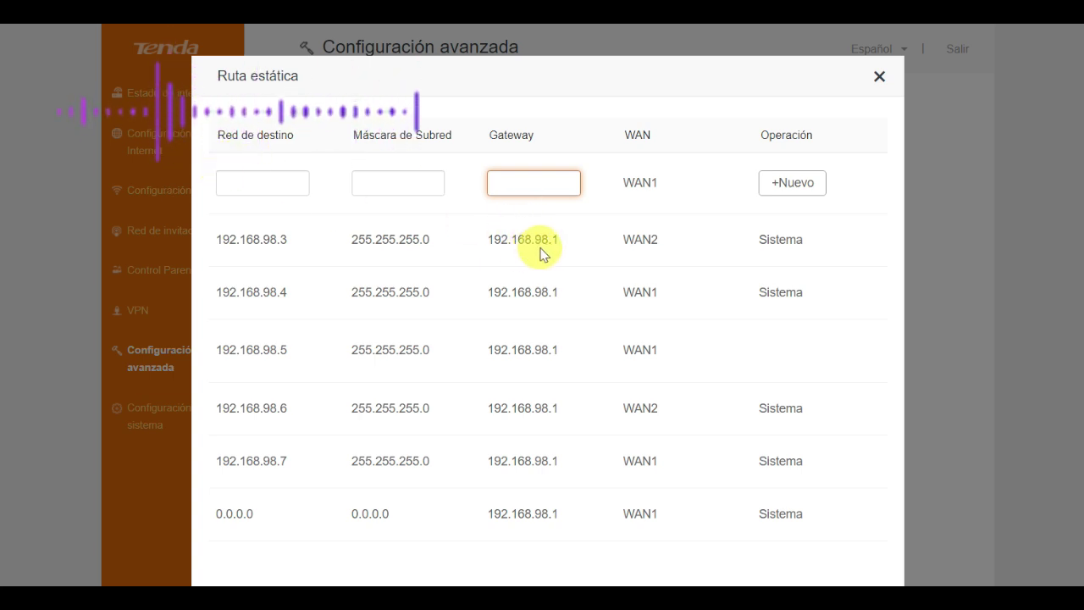
mouse_move(547, 263)
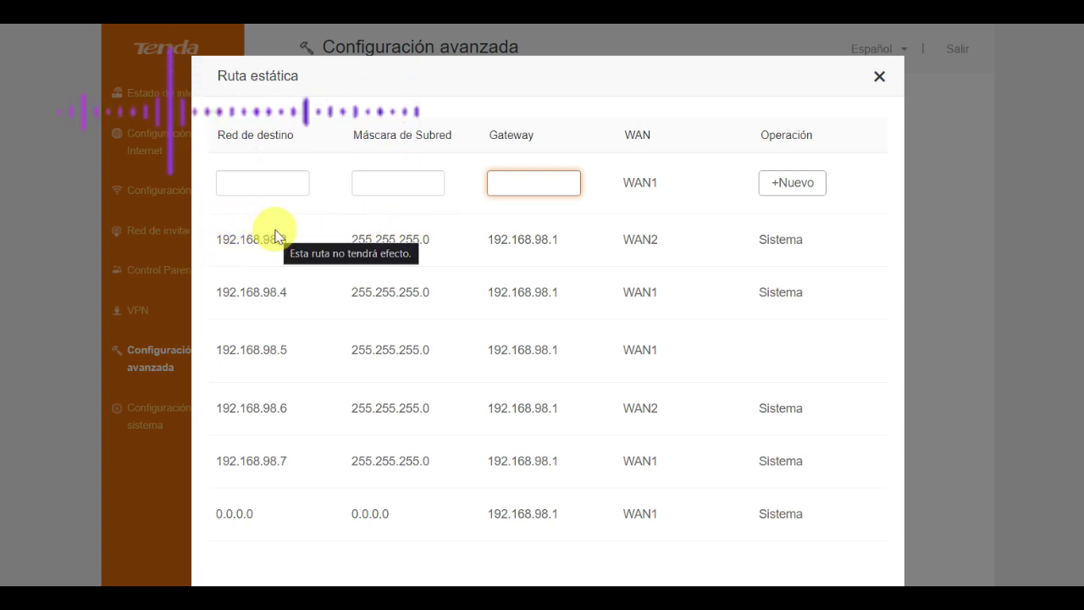
mouse_move(255, 257)
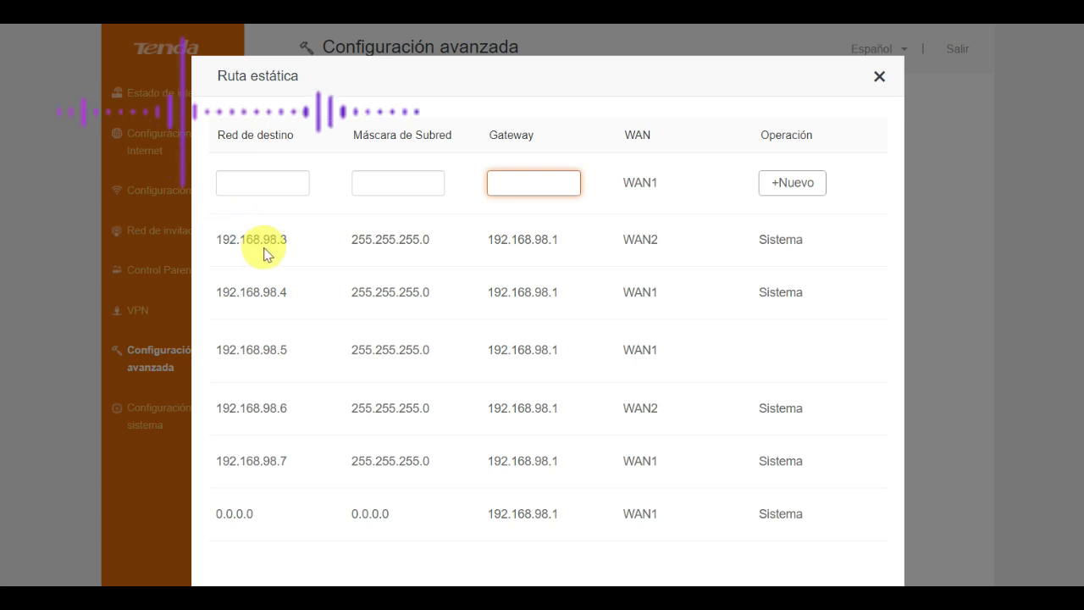
click(879, 78)
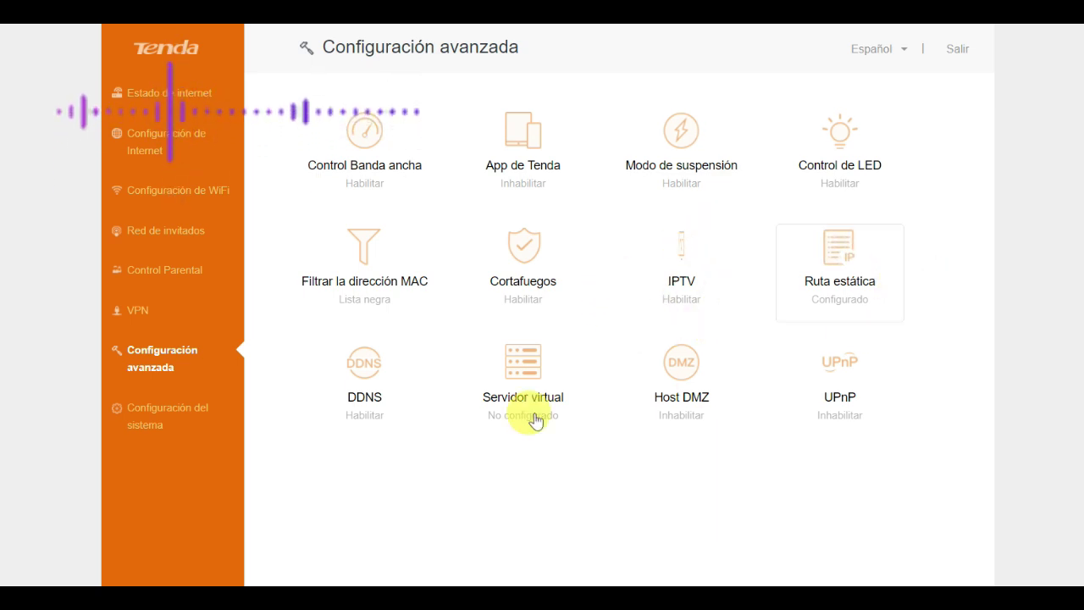
Choose no-ip.com as the DDNS service provider and select the domain name text.
click(371, 373)
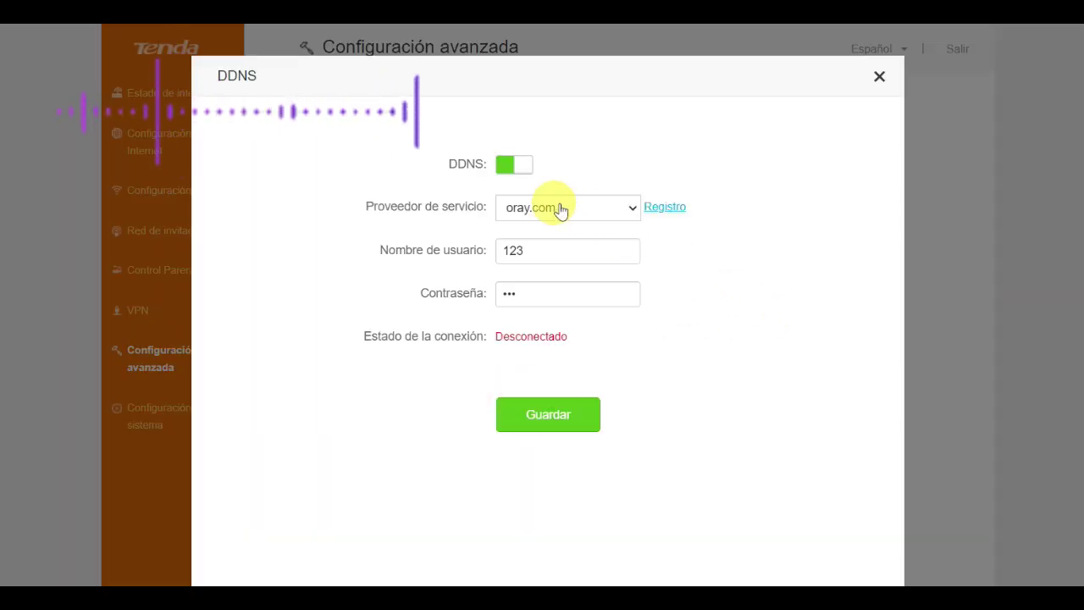
click(630, 211)
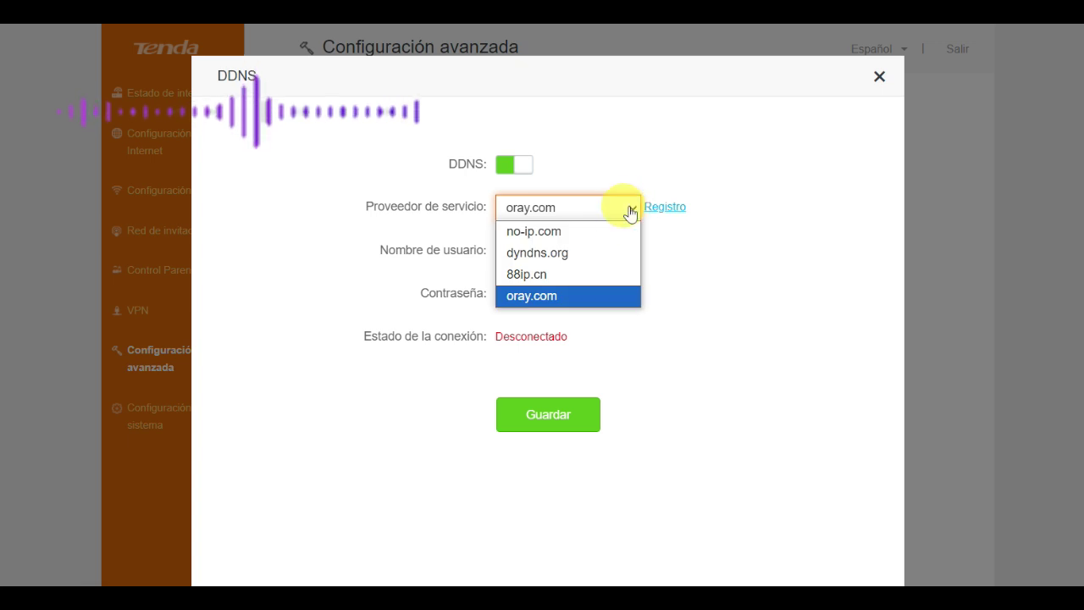
click(540, 241)
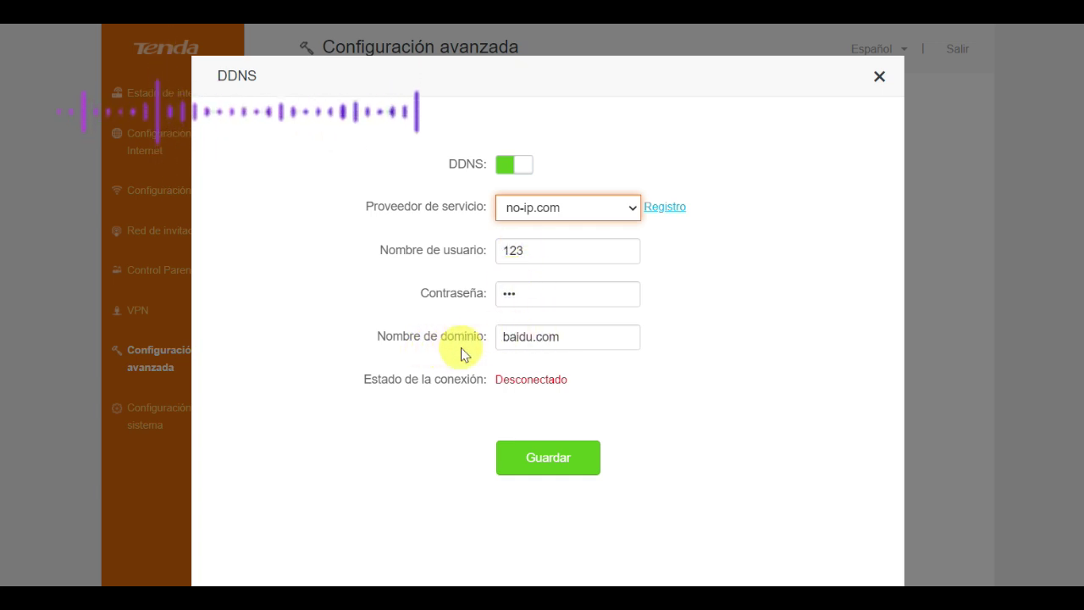
drag(569, 341, 503, 342)
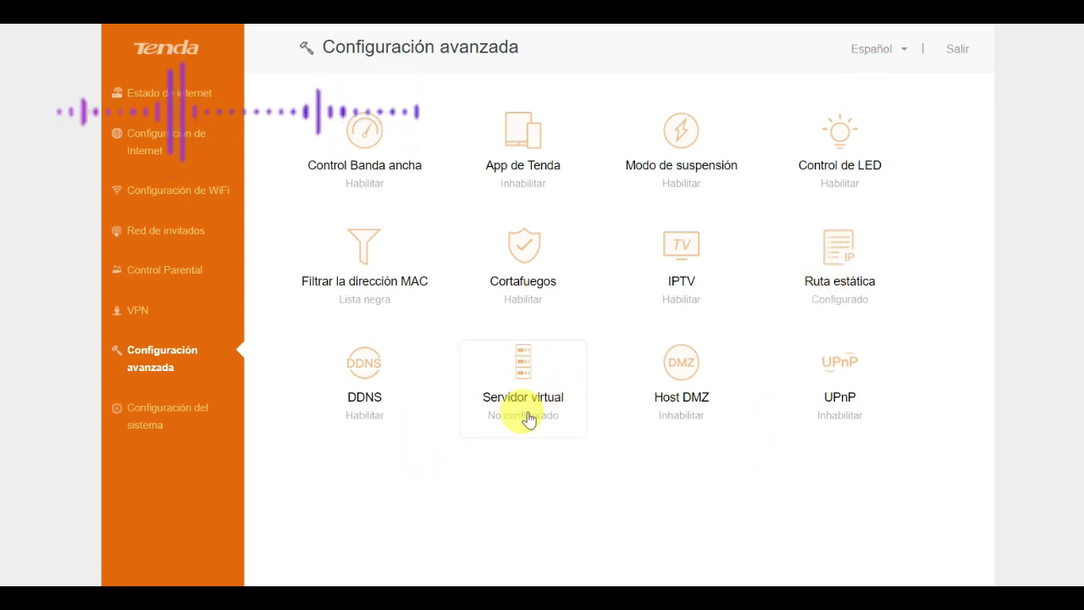
Review the virtual server's port forwarding list, dismissing the browser's offer to save the password and leaving the list unchanged.
click(532, 366)
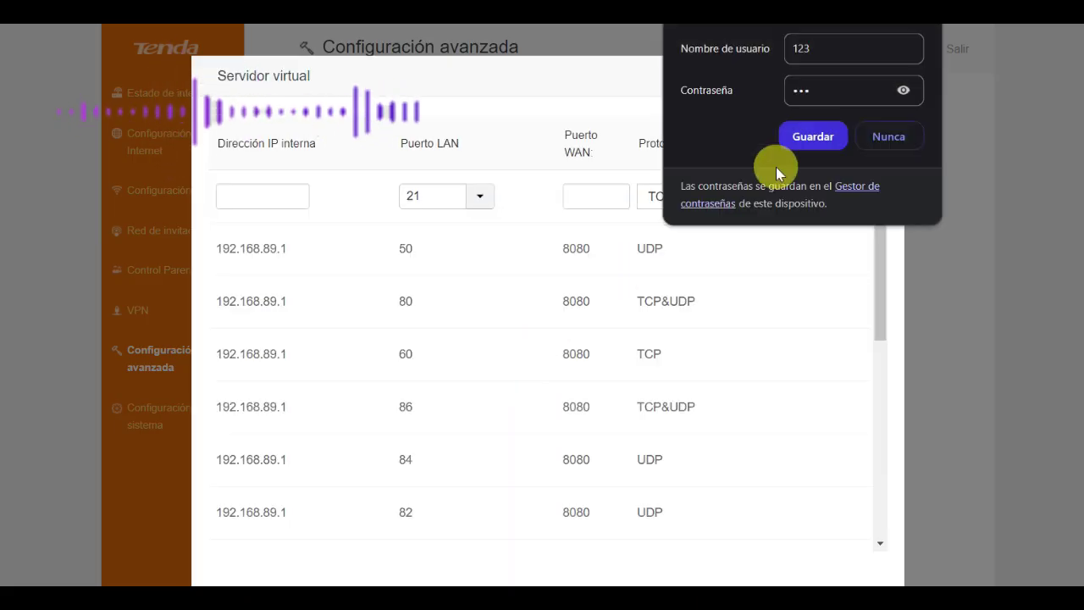
click(915, 27)
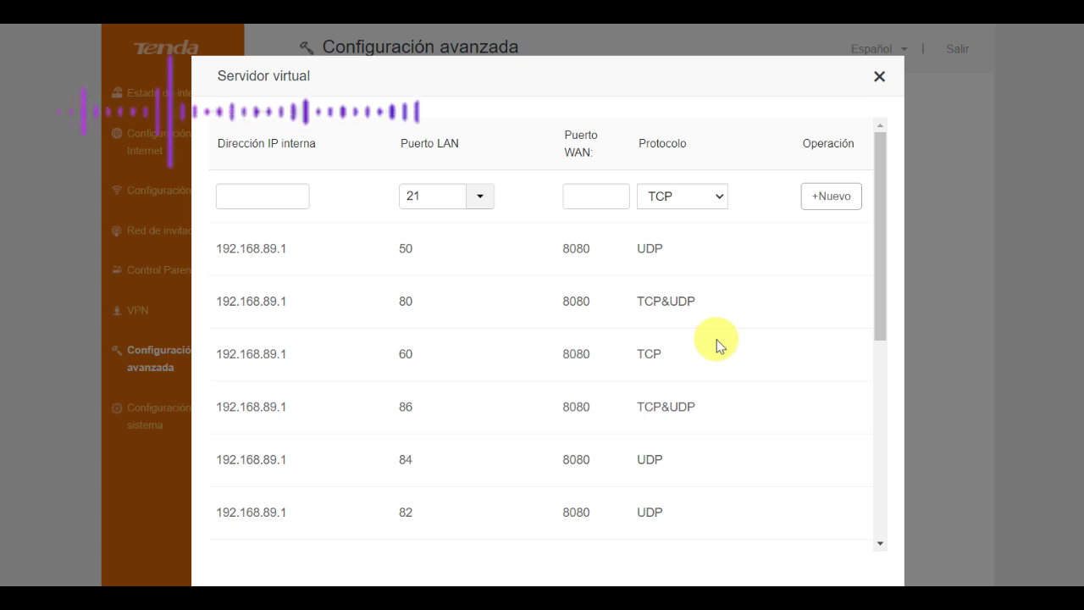
click(879, 79)
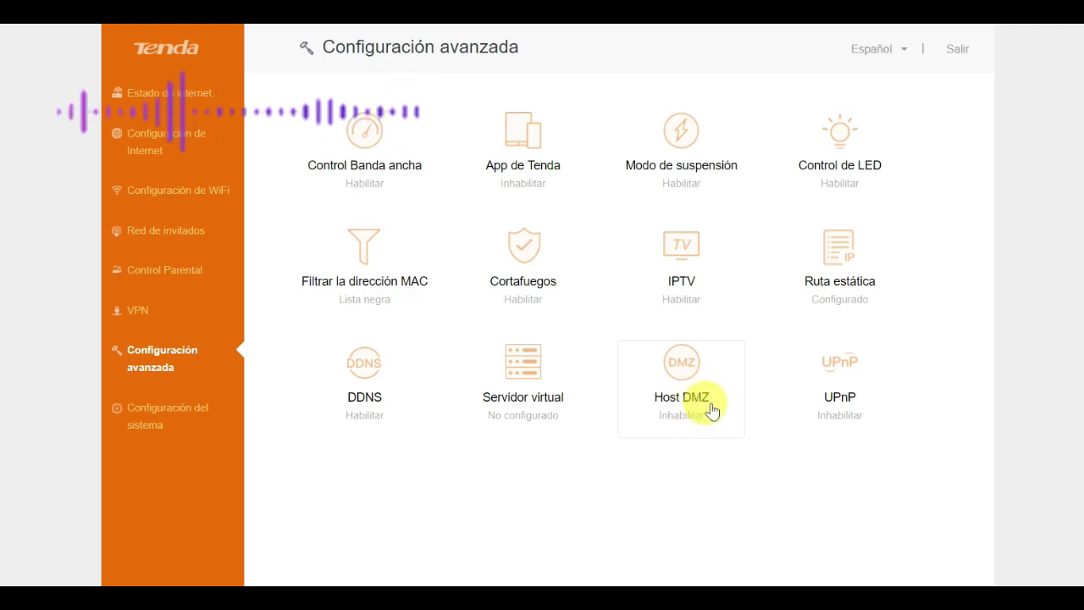
Examine the DMZ host IP address setting and the UPnP port mapping table, closing both without changes.
click(690, 363)
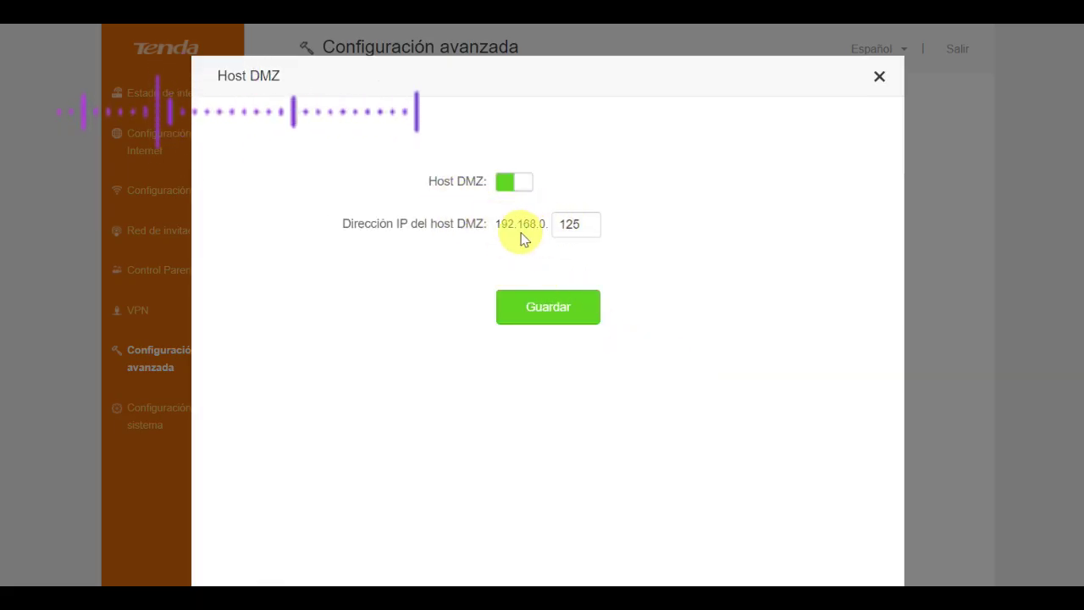
click(587, 229)
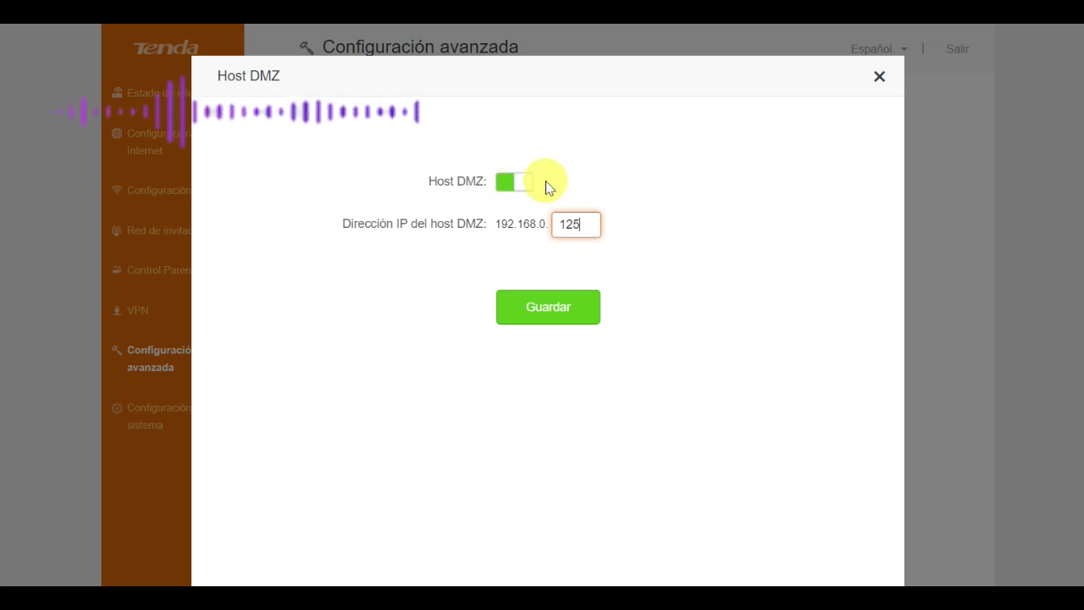
click(880, 78)
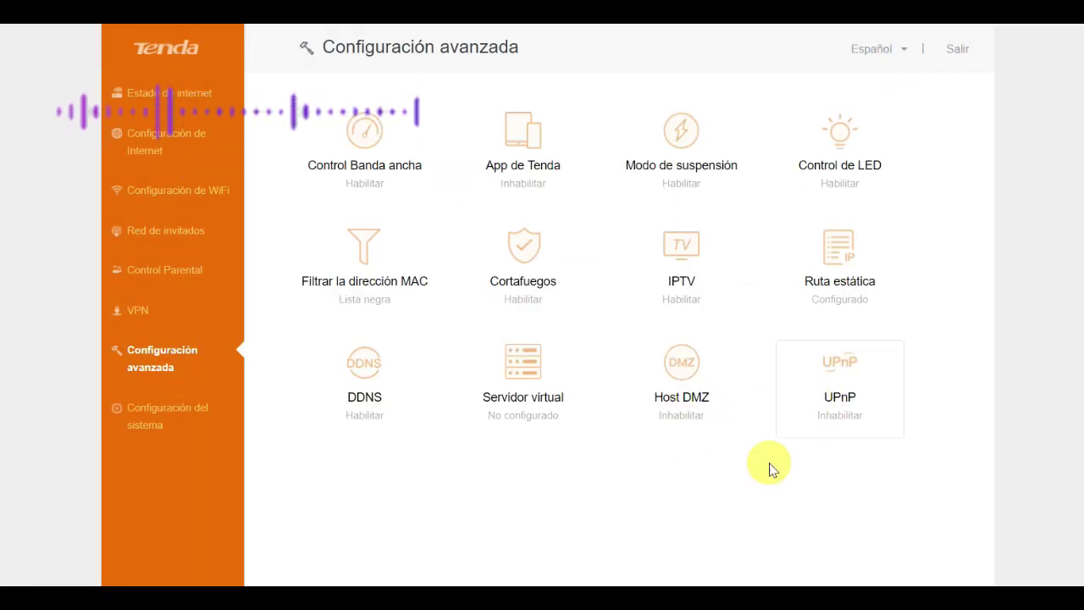
click(852, 396)
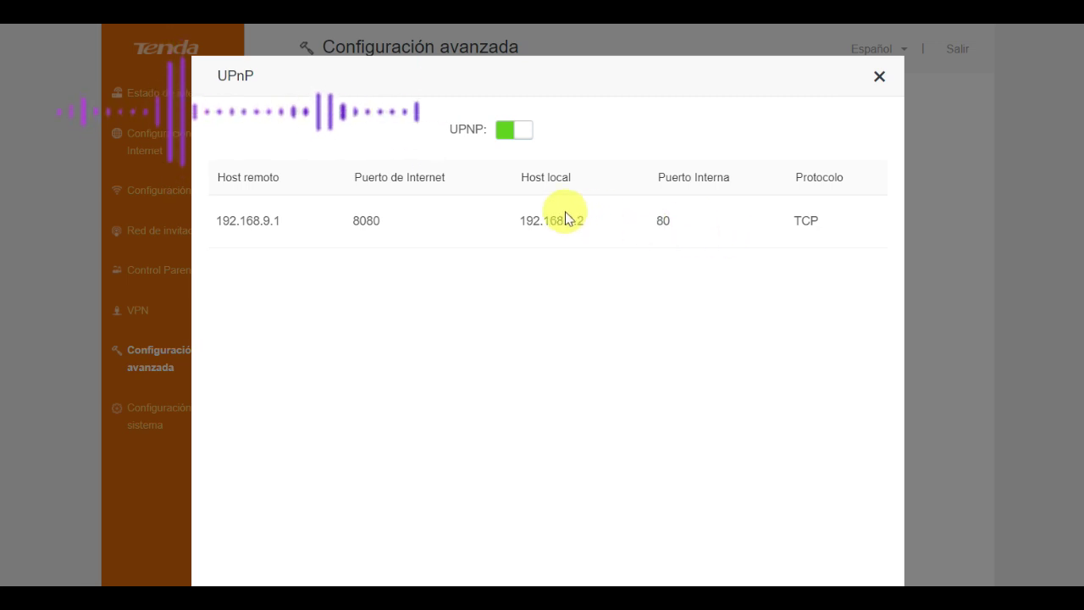
click(880, 78)
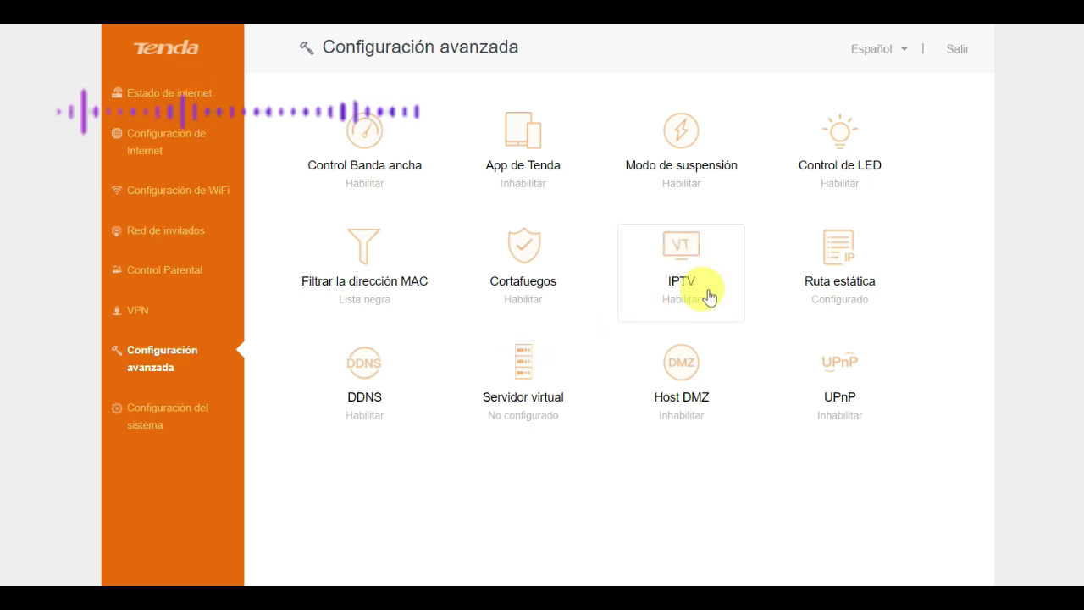
Open the LAN configuration in the system settings, try 192.168.0.1 as the LAN IP address and set it back to 192.168.0.2.
click(164, 411)
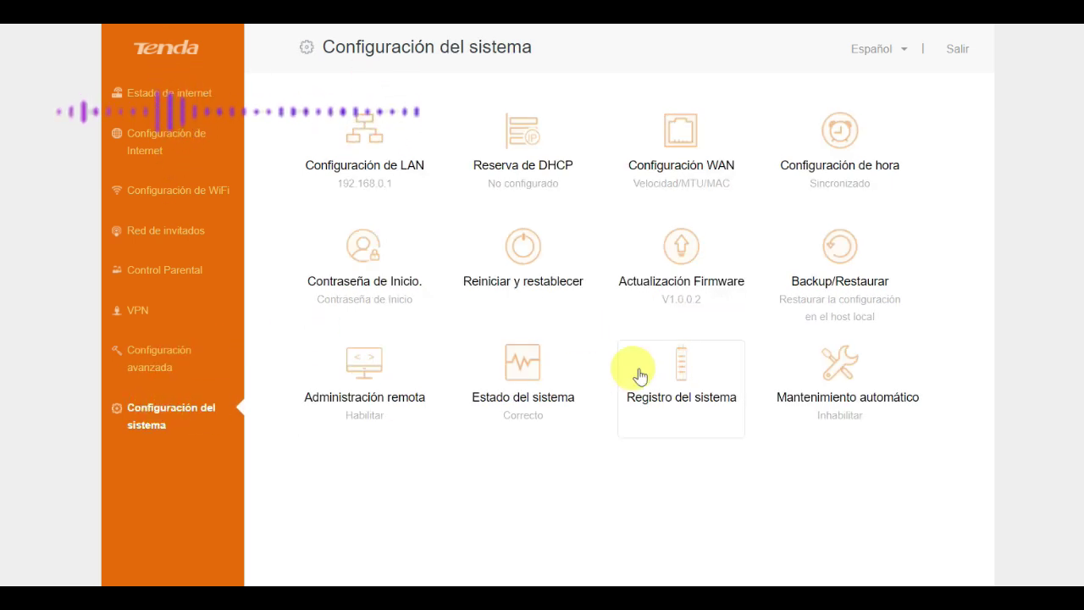
click(357, 159)
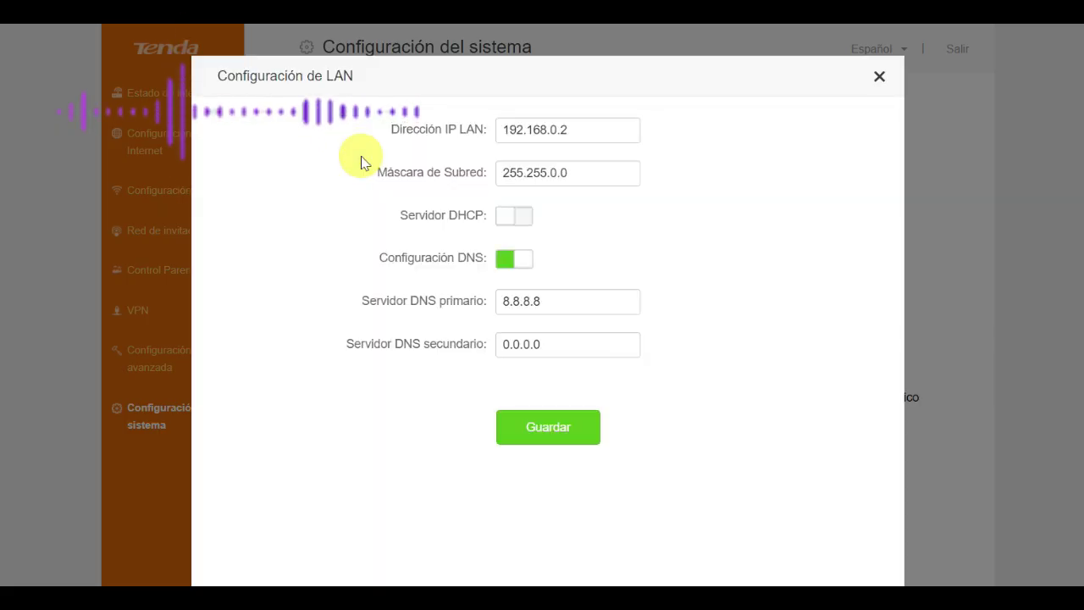
click(590, 129)
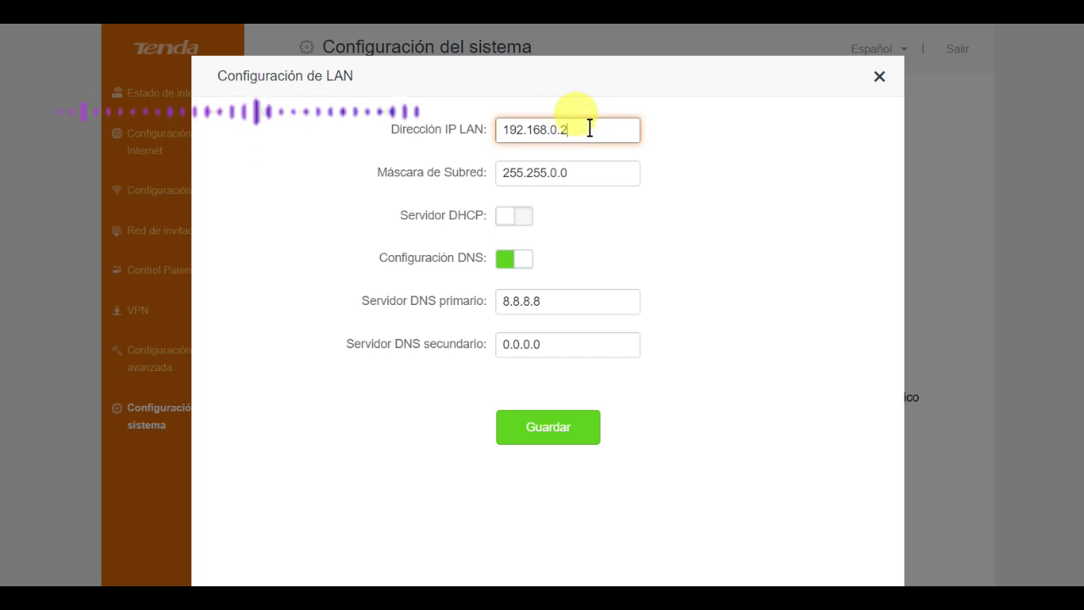
key(BackSpace)
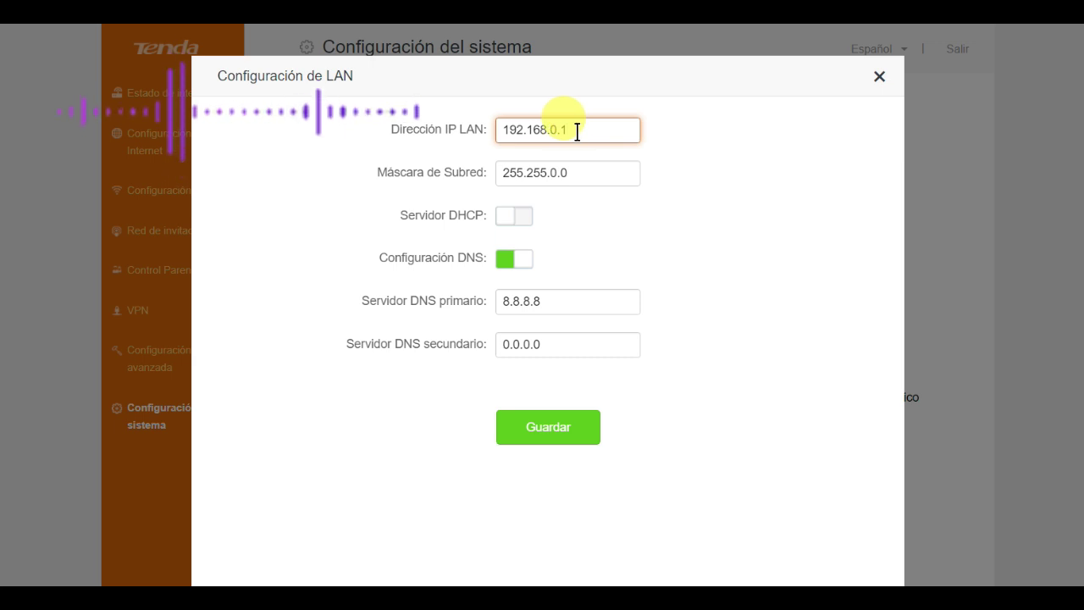
key(BackSpace)
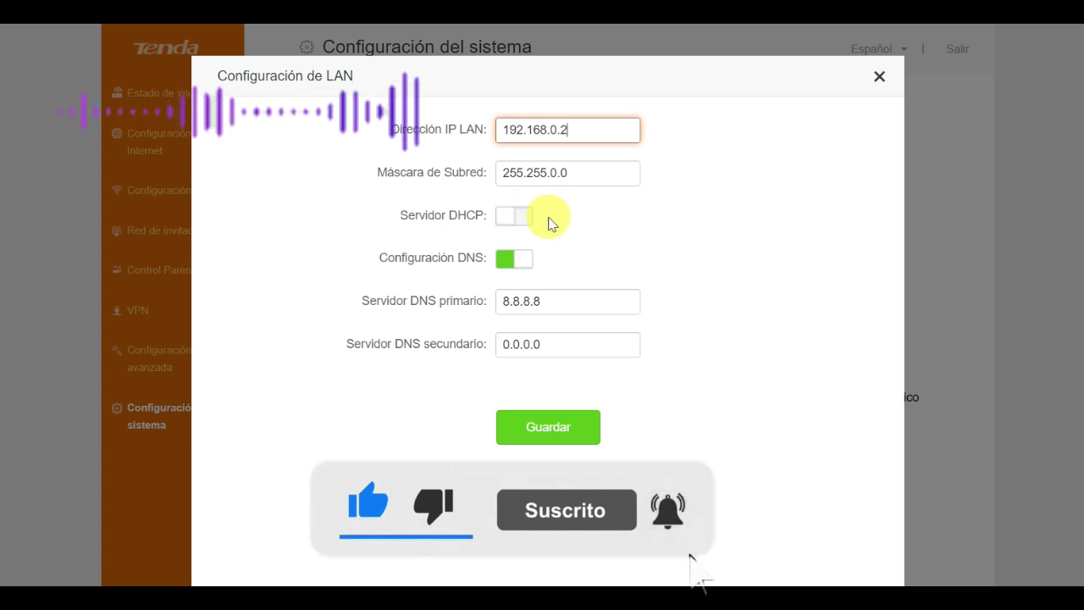
Enable the DHCP server with its address range starting at 50 and a lease time of 1 day.
click(515, 216)
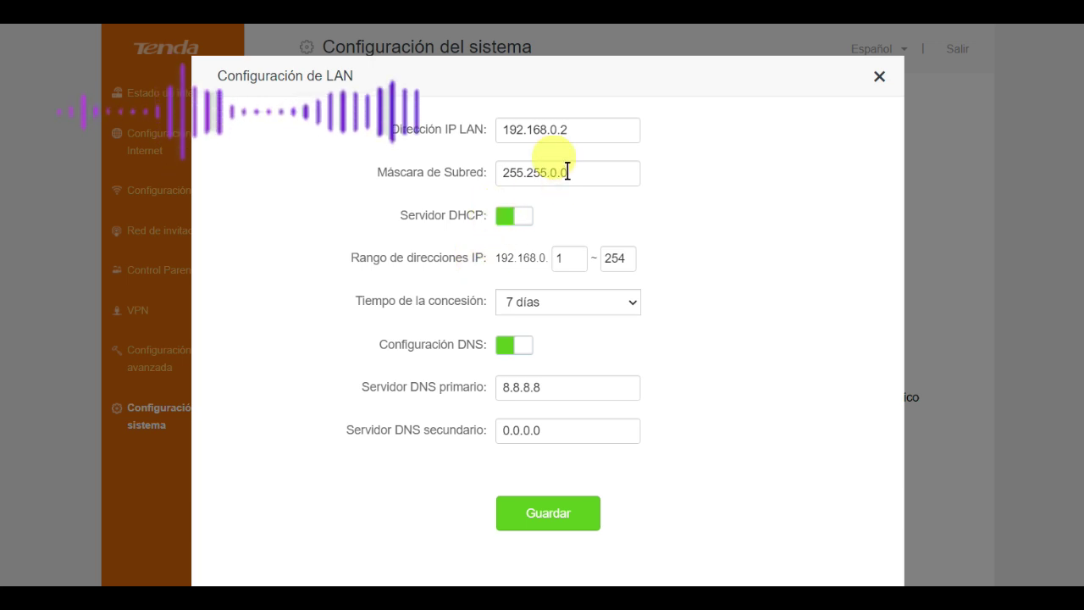
click(564, 260)
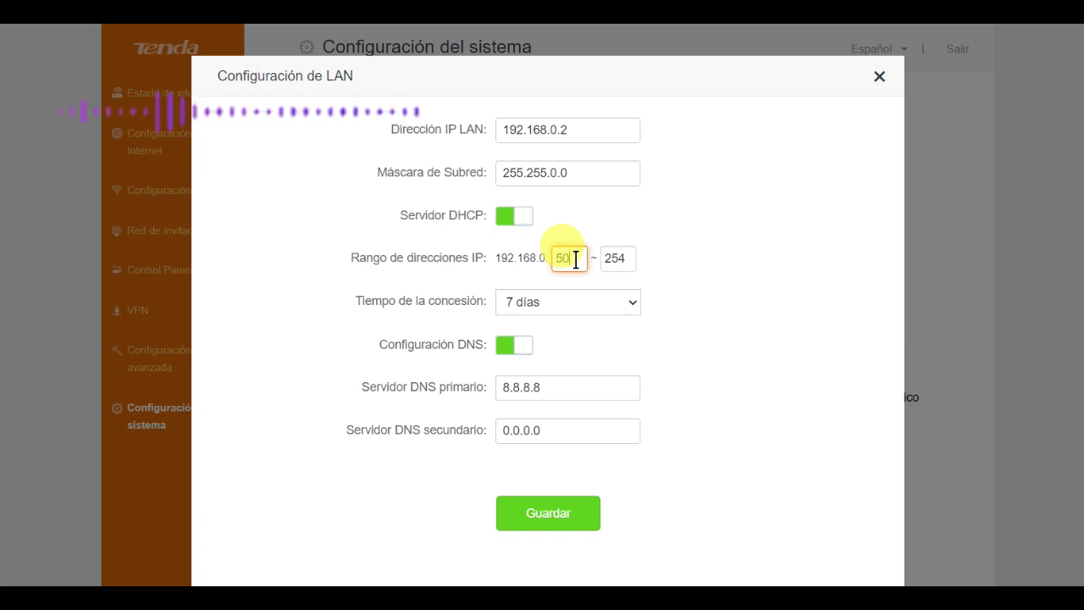
double_click(624, 261)
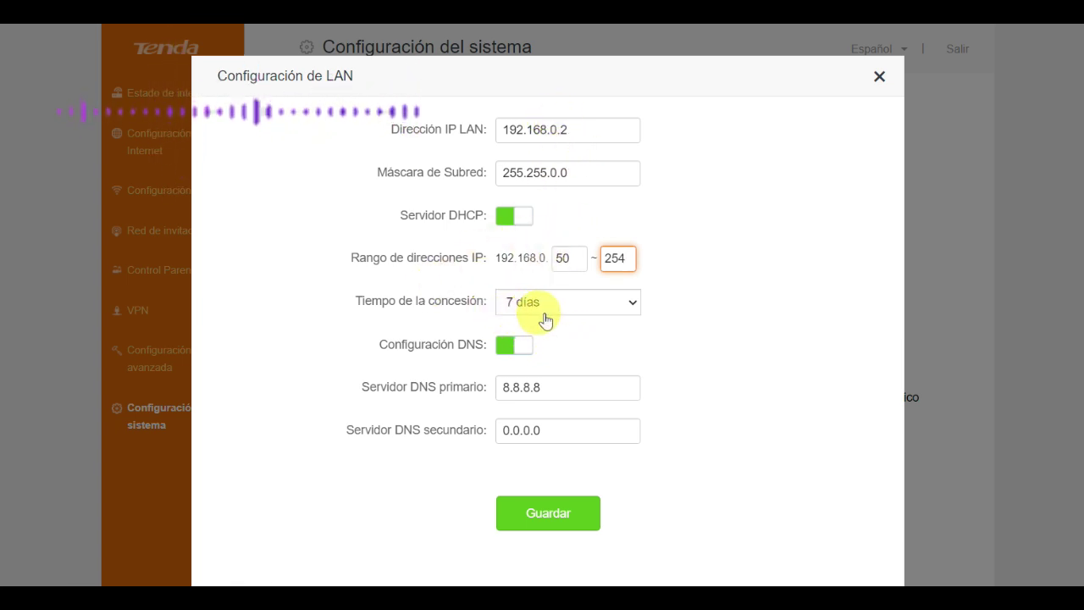
click(633, 307)
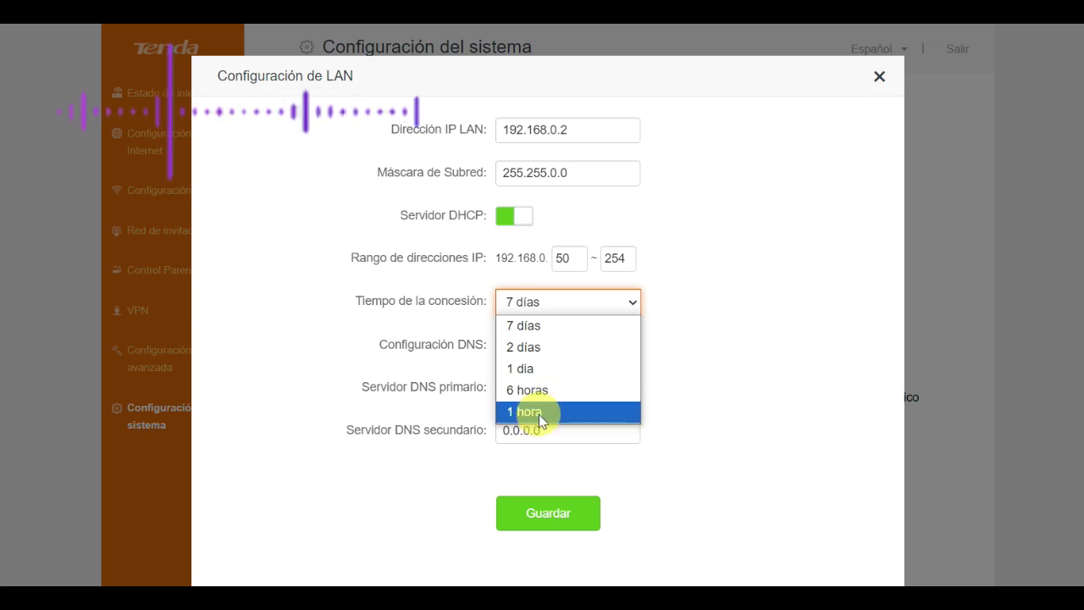
click(542, 366)
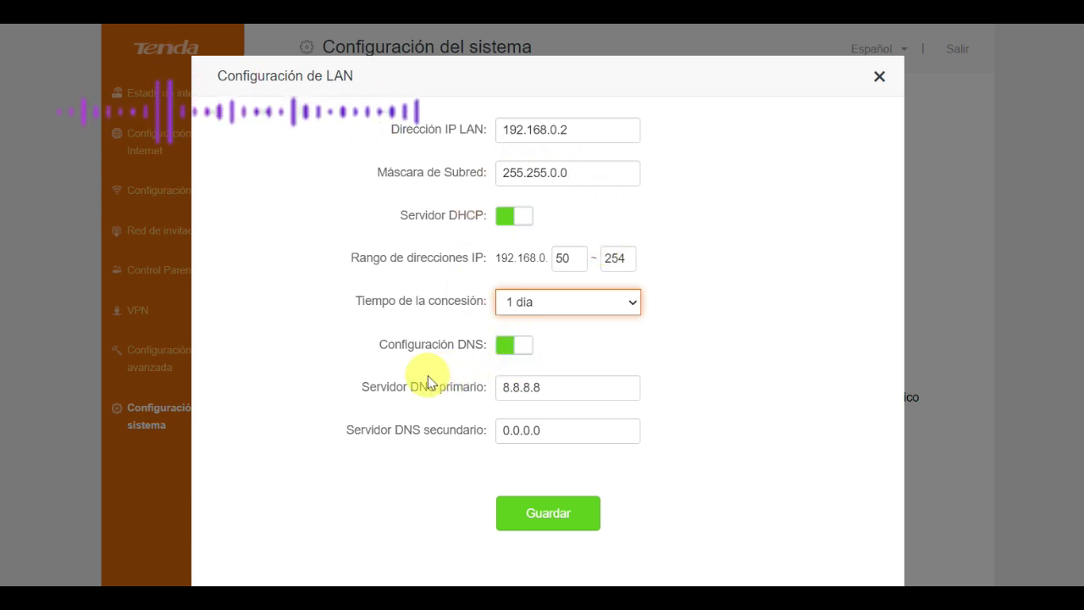
Set the secondary DNS server to 1.1.1.1 and save the LAN configuration.
click(538, 518)
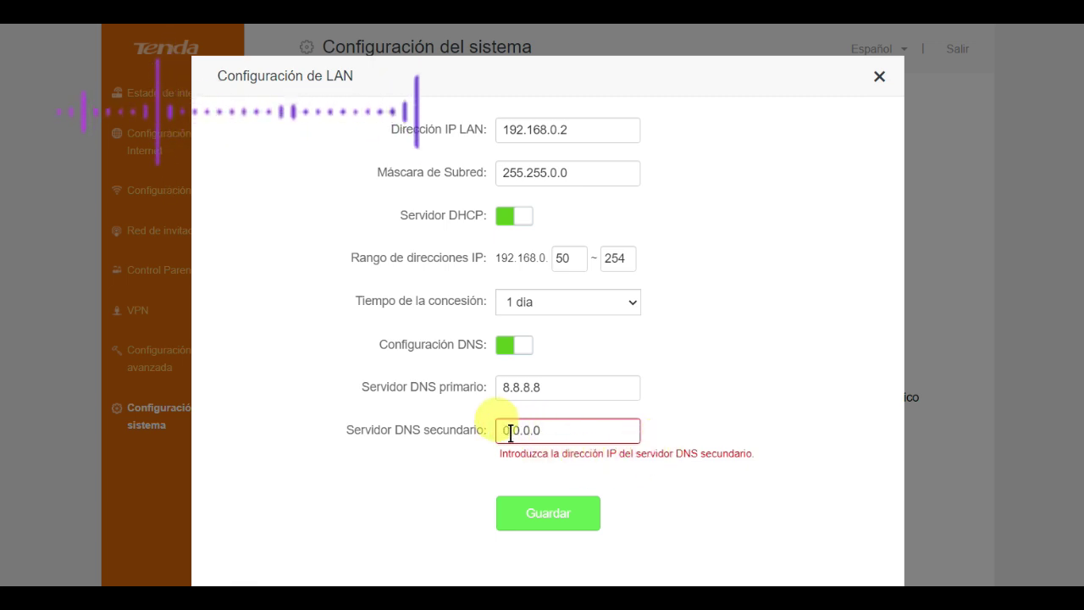
click(545, 431)
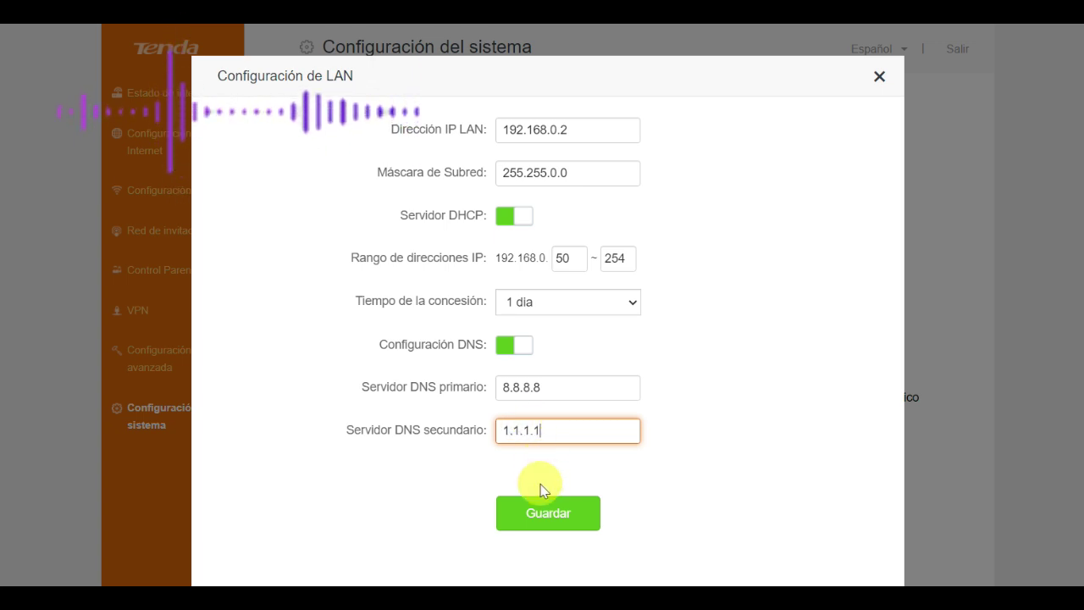
click(535, 511)
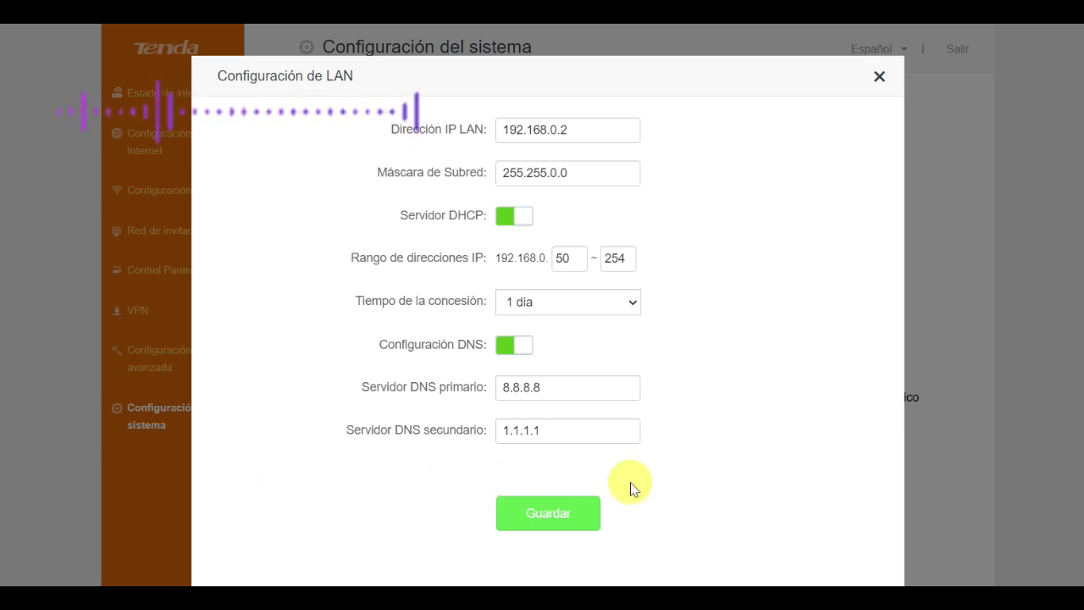
click(523, 508)
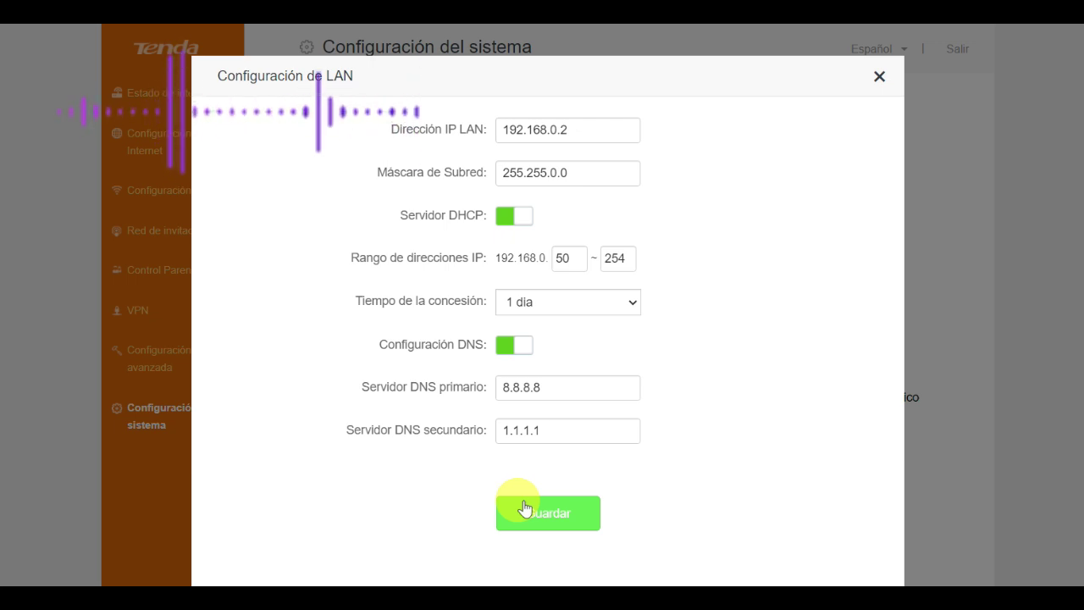
click(525, 510)
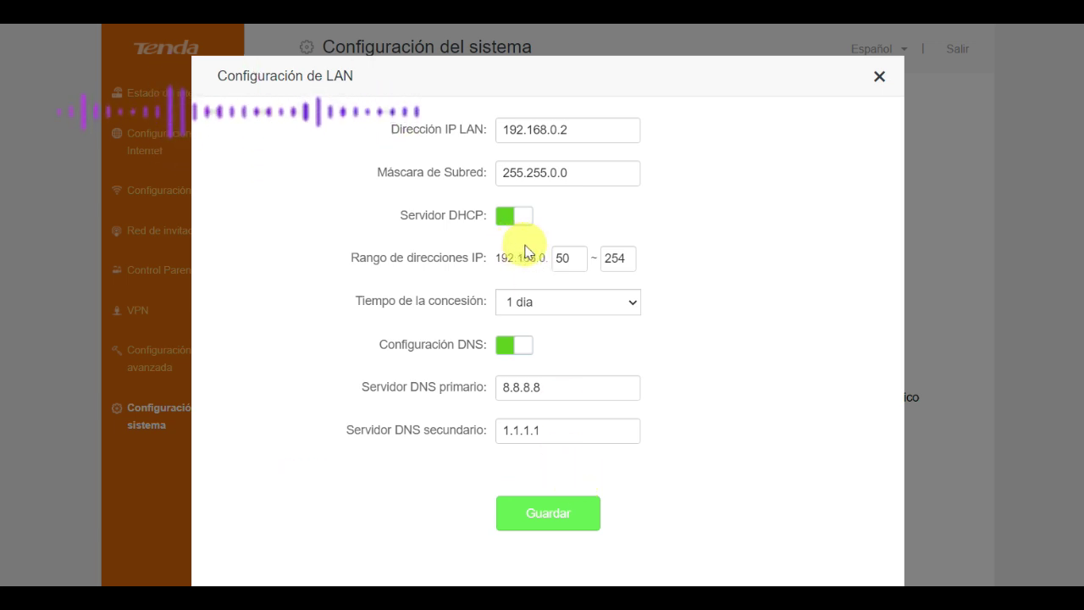
Save the DHCP address range with a start value of 10, and save it again with a start value of 1.
click(573, 264)
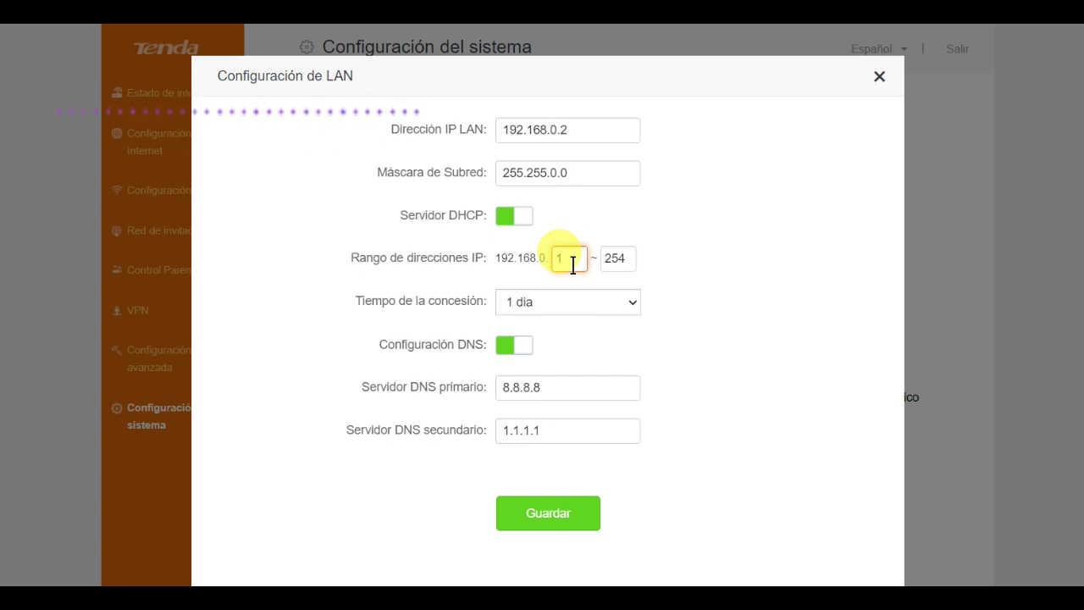
text(10)
click(564, 519)
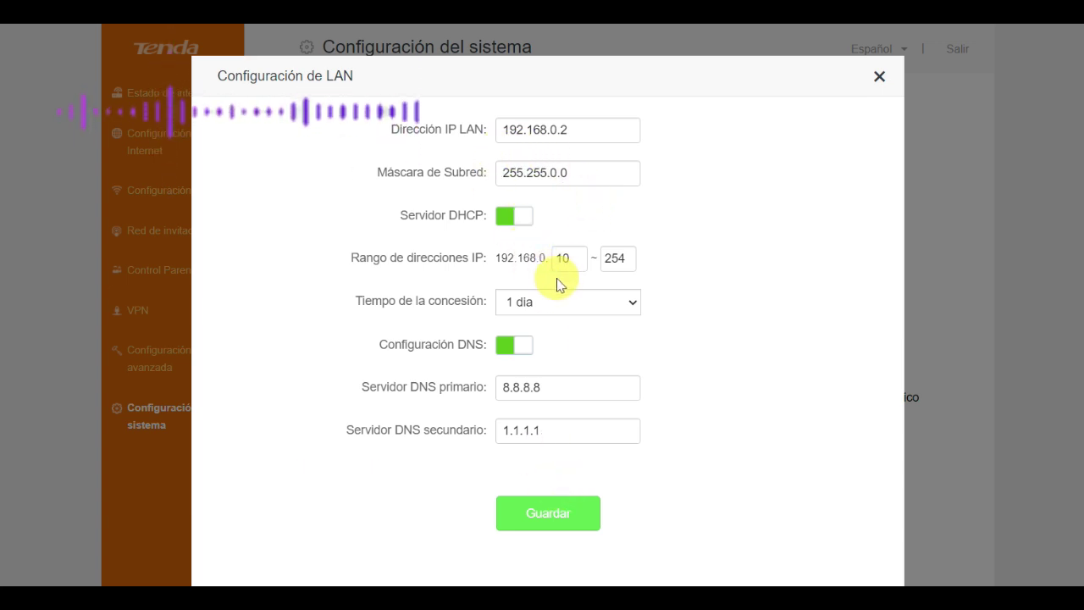
click(579, 260)
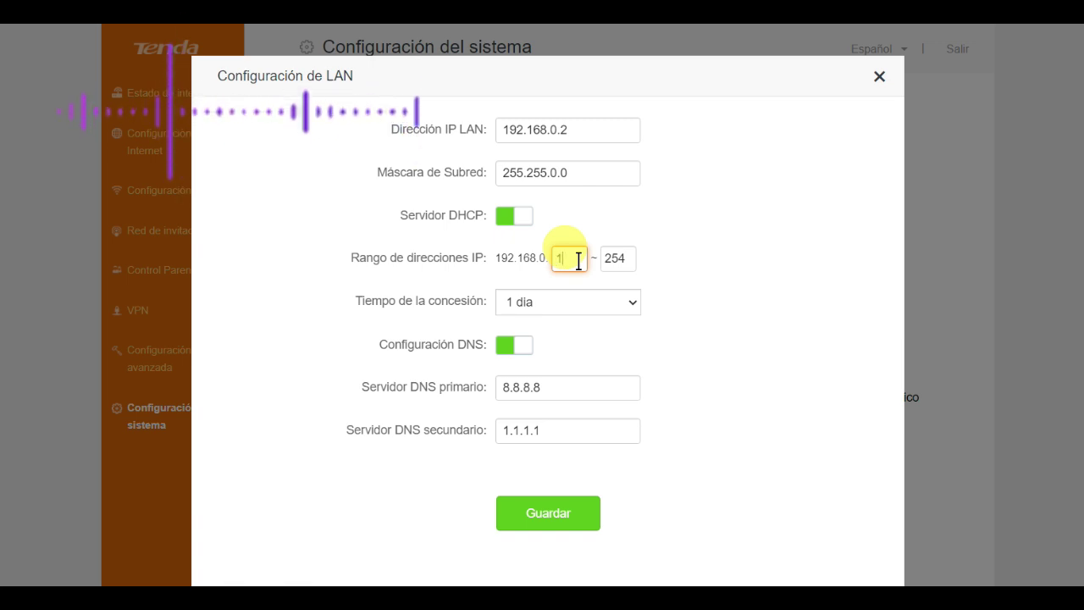
click(523, 508)
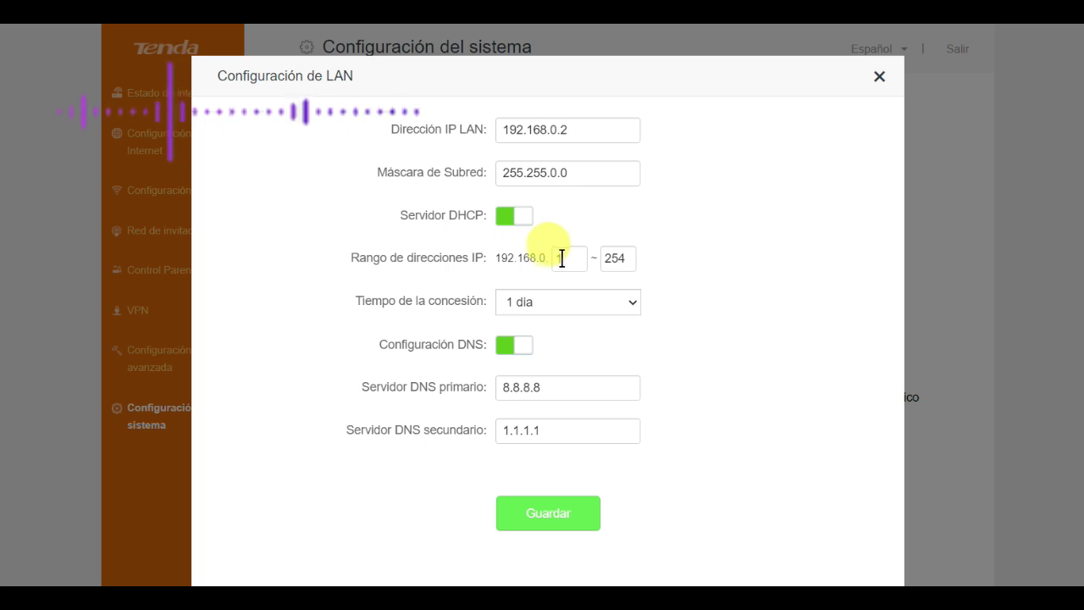
Set the LAN IP address to 192.168.10.2, save the LAN configuration and close it.
click(556, 131)
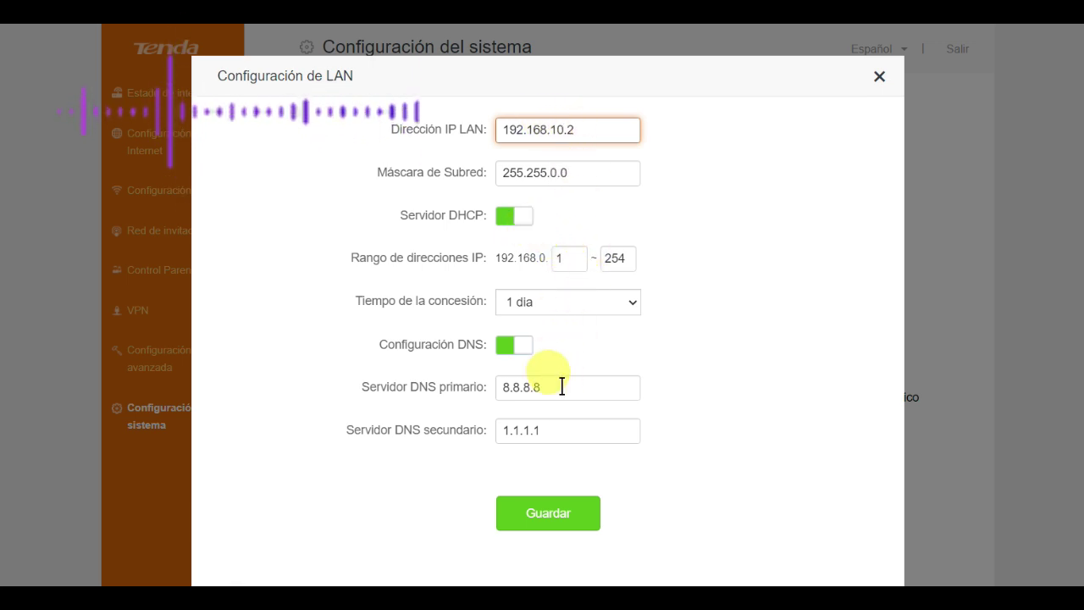
click(556, 527)
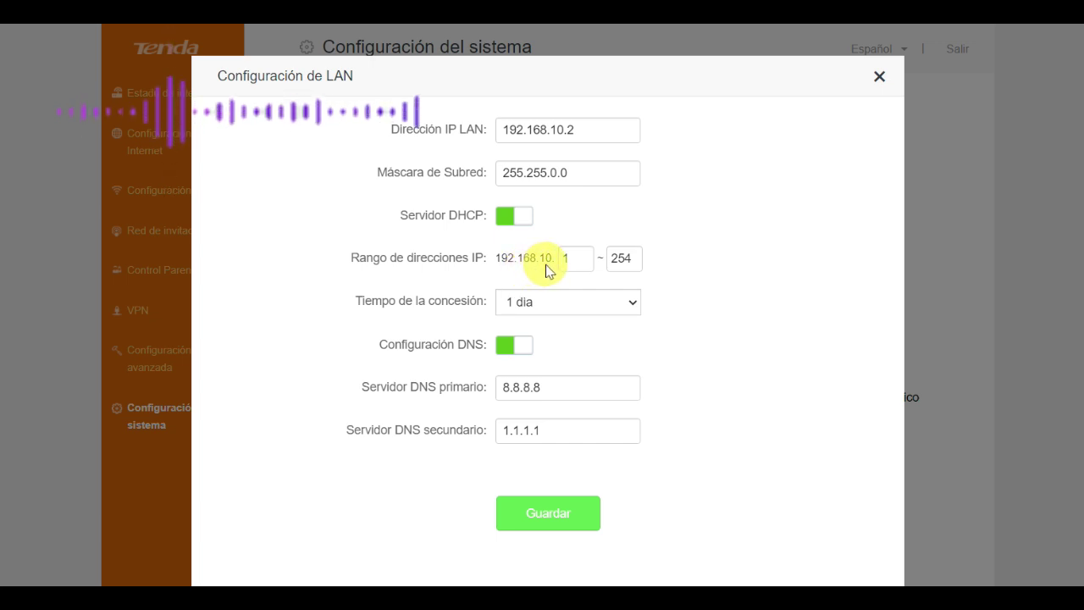
click(553, 517)
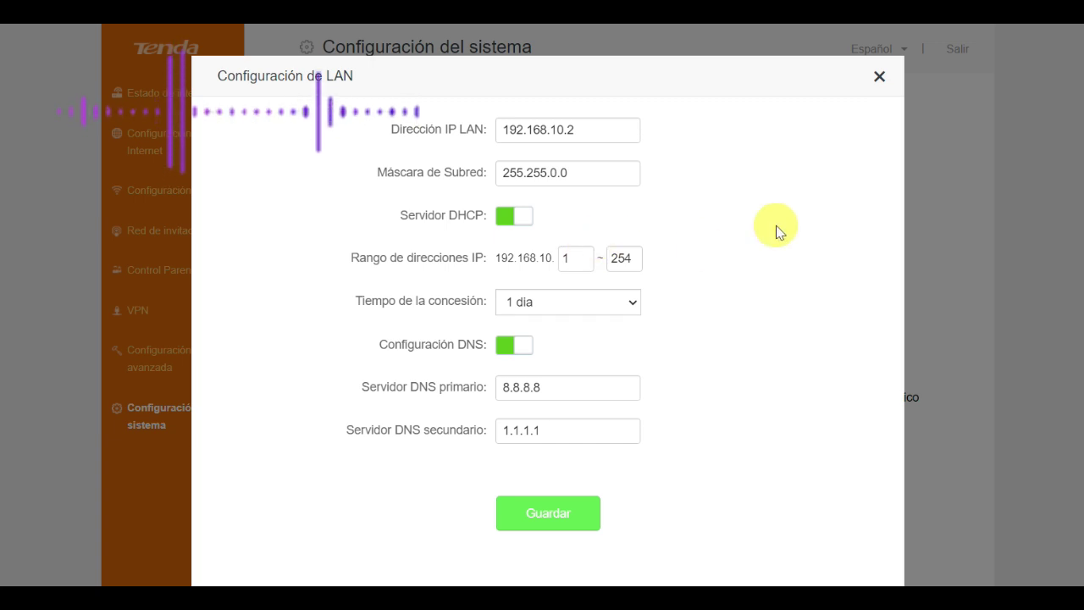
click(877, 77)
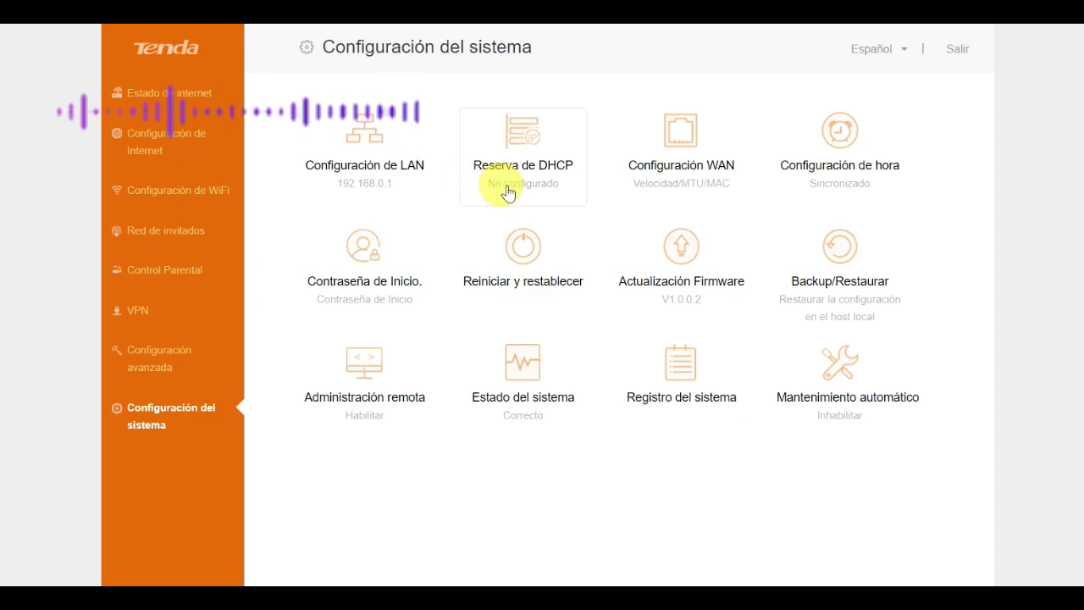
Open the DHCP reservation list and manually set the IP address of dev16 to 192.168.0.50.
click(526, 146)
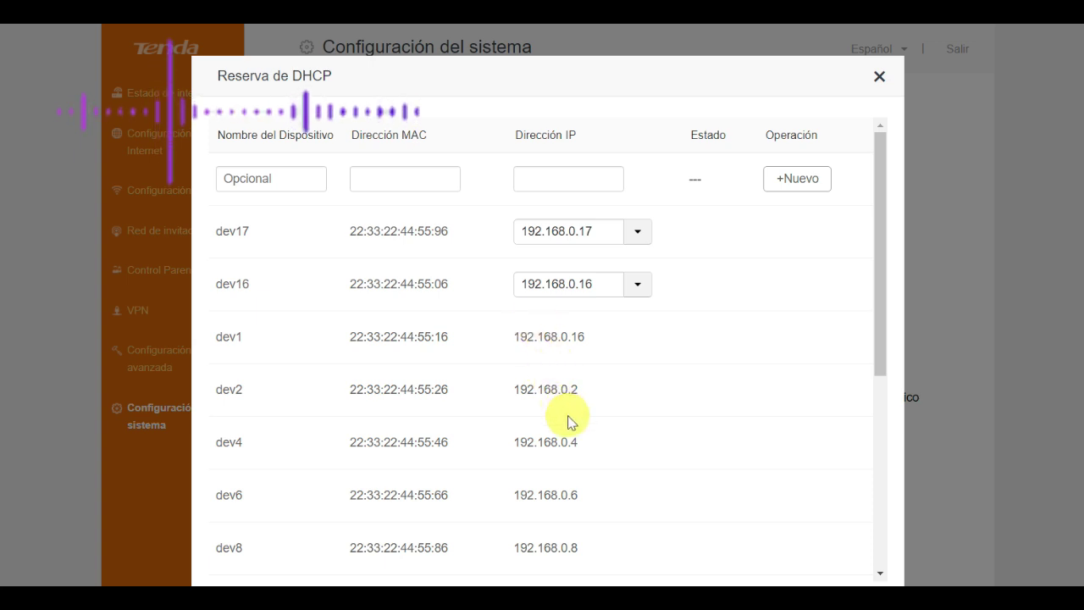
click(639, 286)
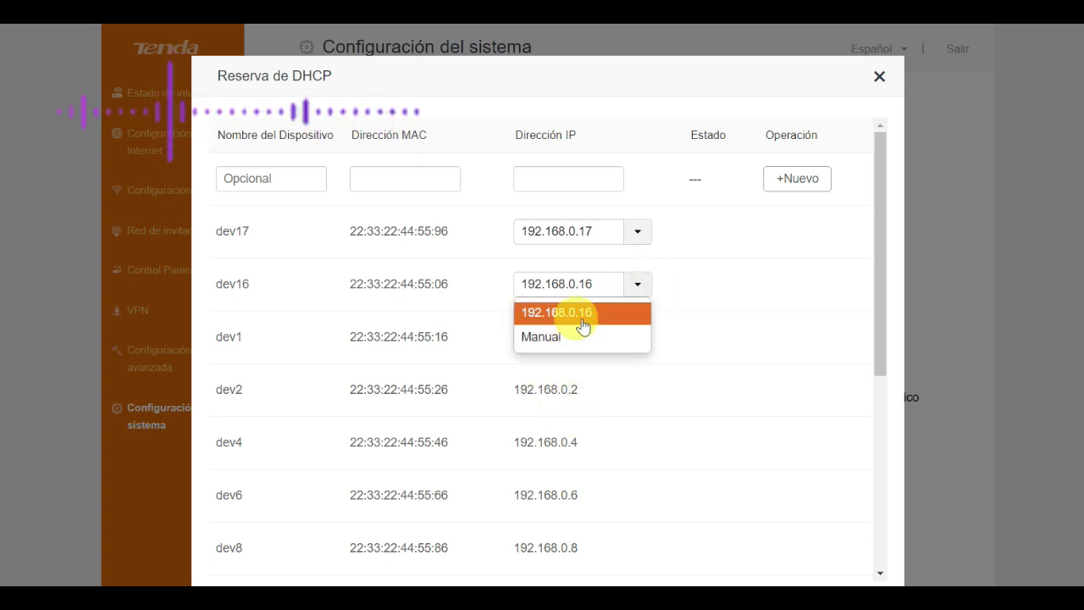
click(552, 338)
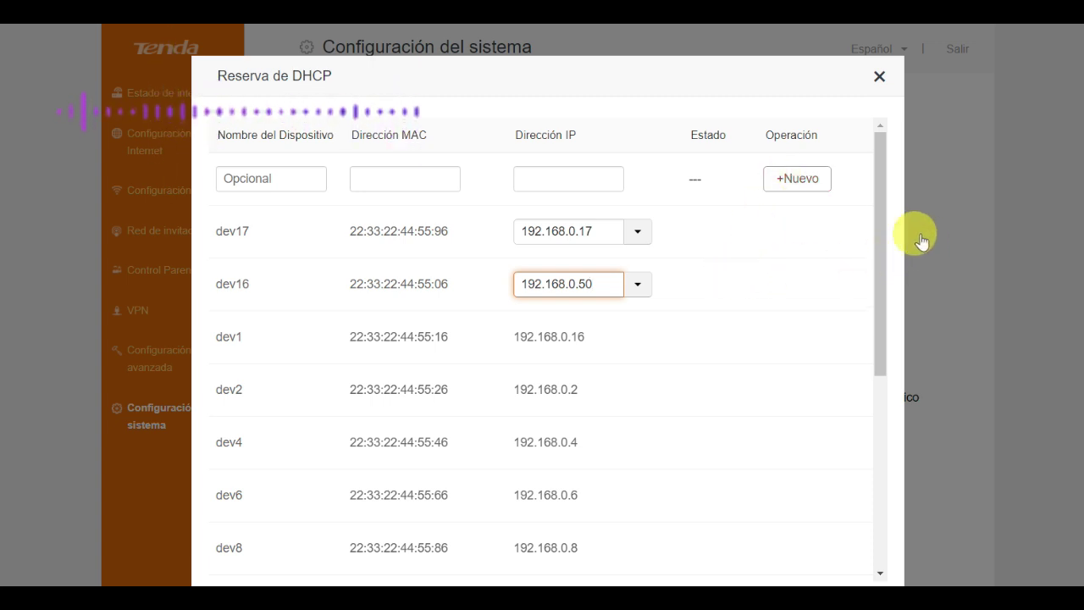
click(881, 212)
drag(894, 252, 859, 220)
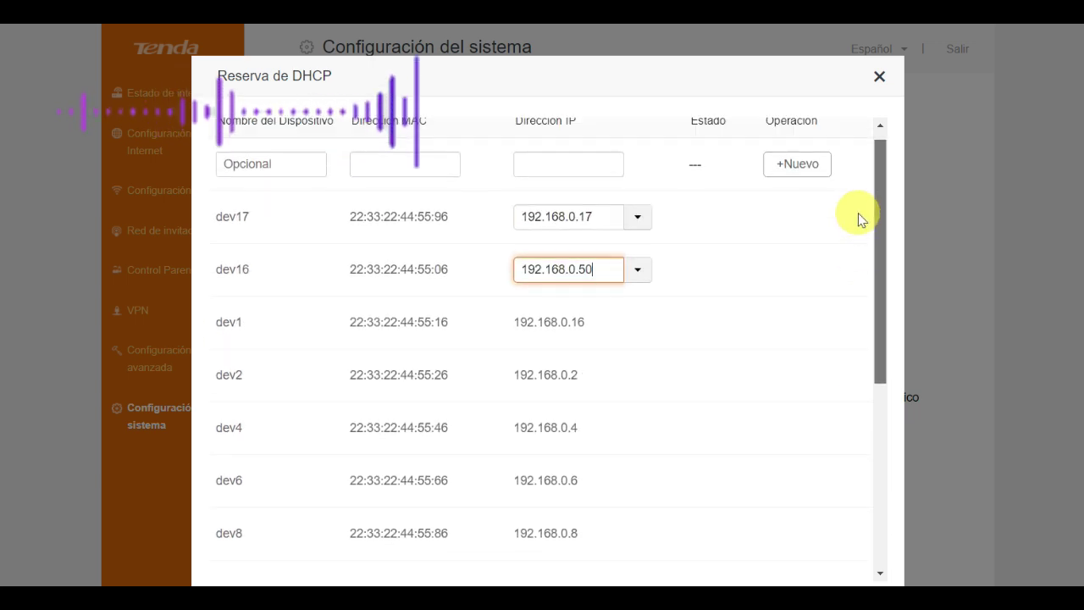
Enter "mi laptop" as the device name for a new DHCP reservation.
click(786, 181)
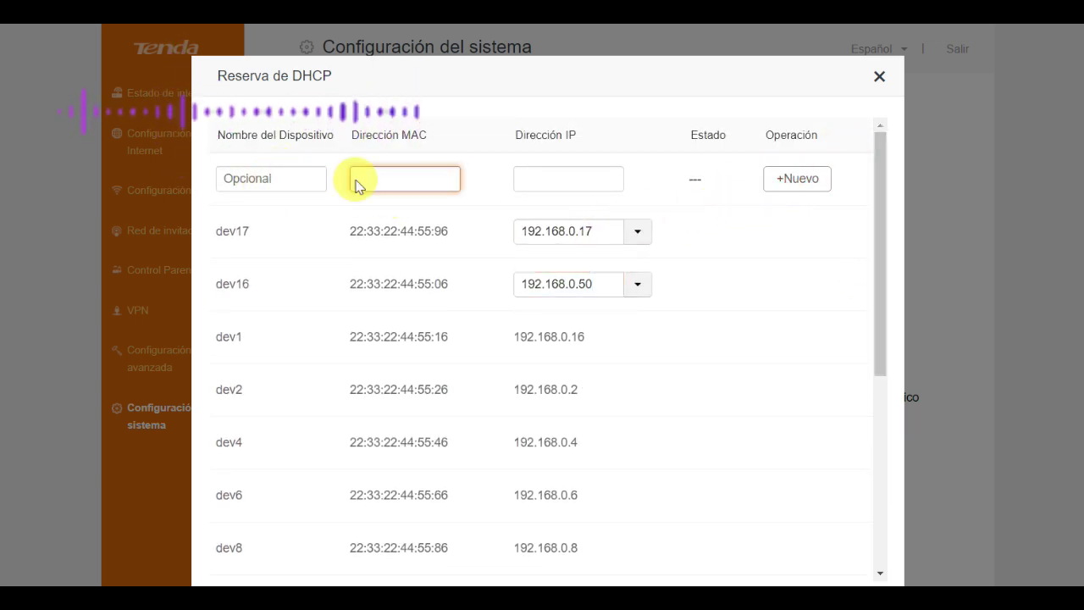
click(289, 183)
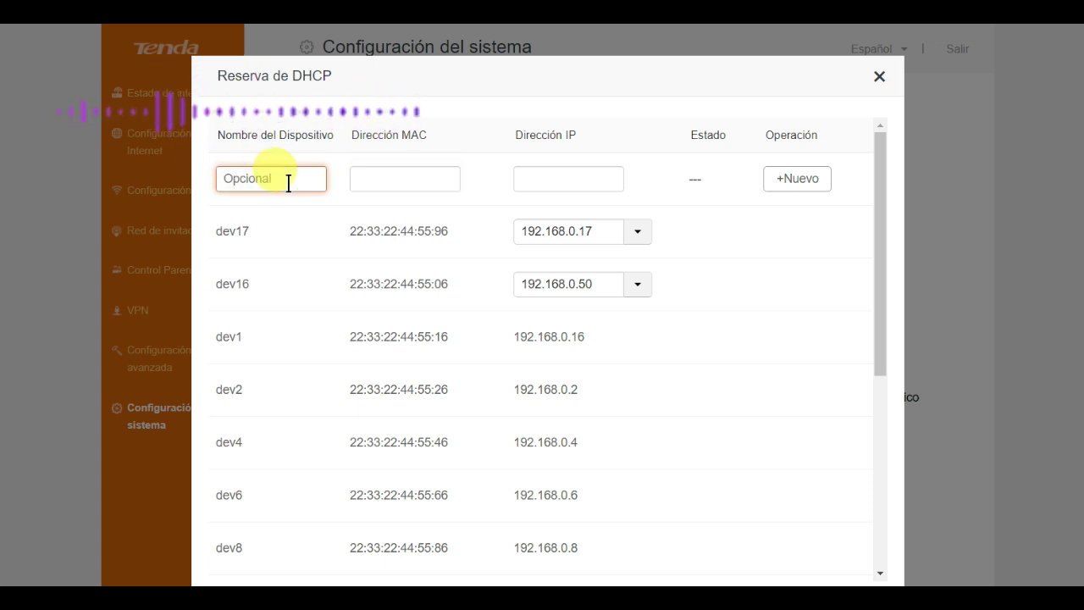
text(mi laptop)
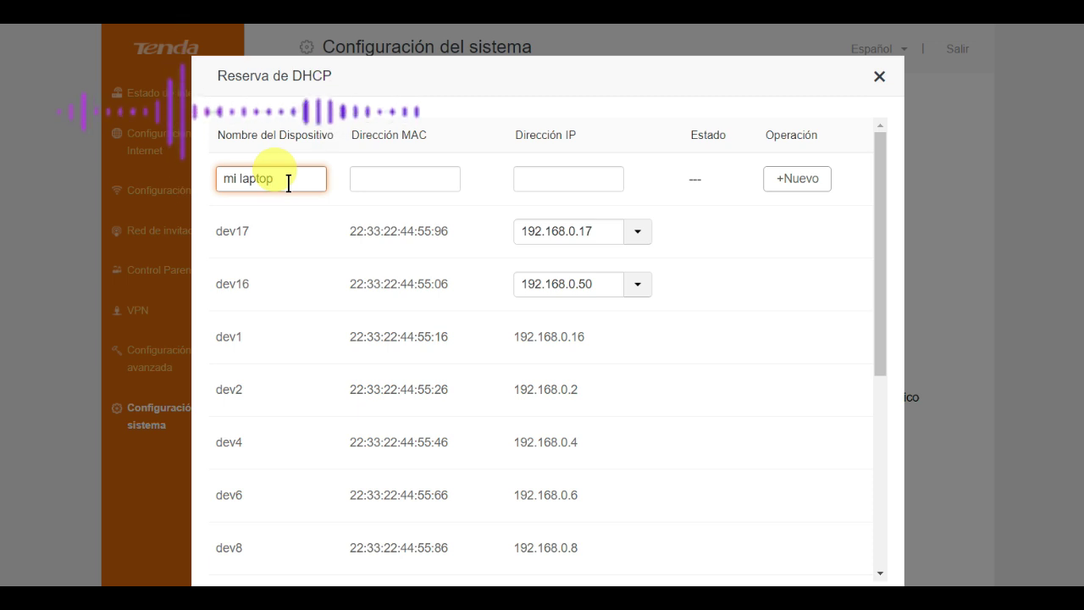
Copy the MAC address of dev17, 22:33:22:44:55:96, into the MAC address of the new DHCP reservation.
click(423, 177)
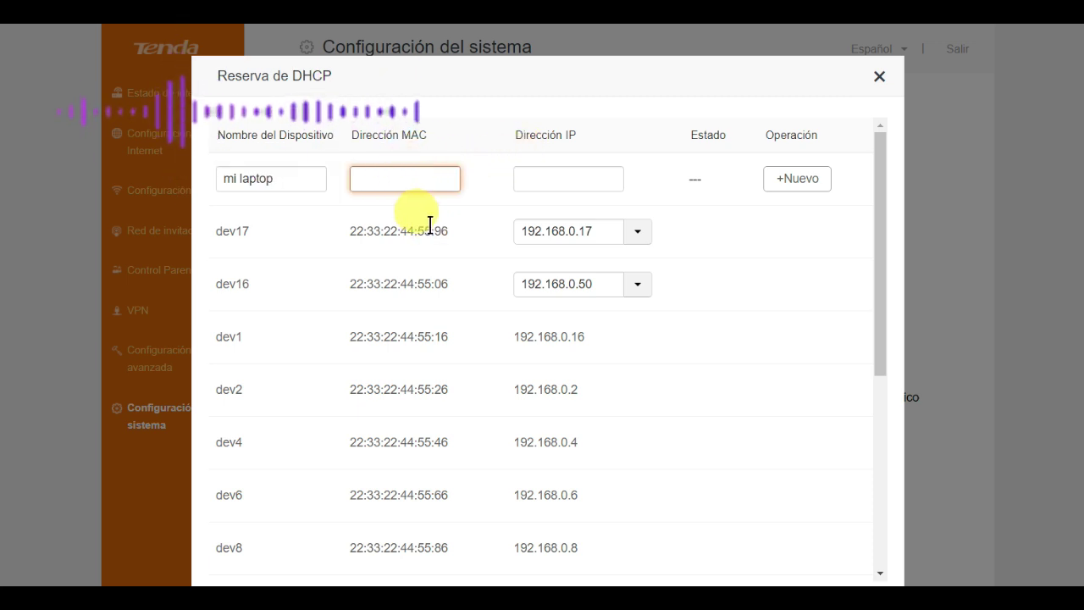
drag(448, 236, 336, 244)
right_click(359, 233)
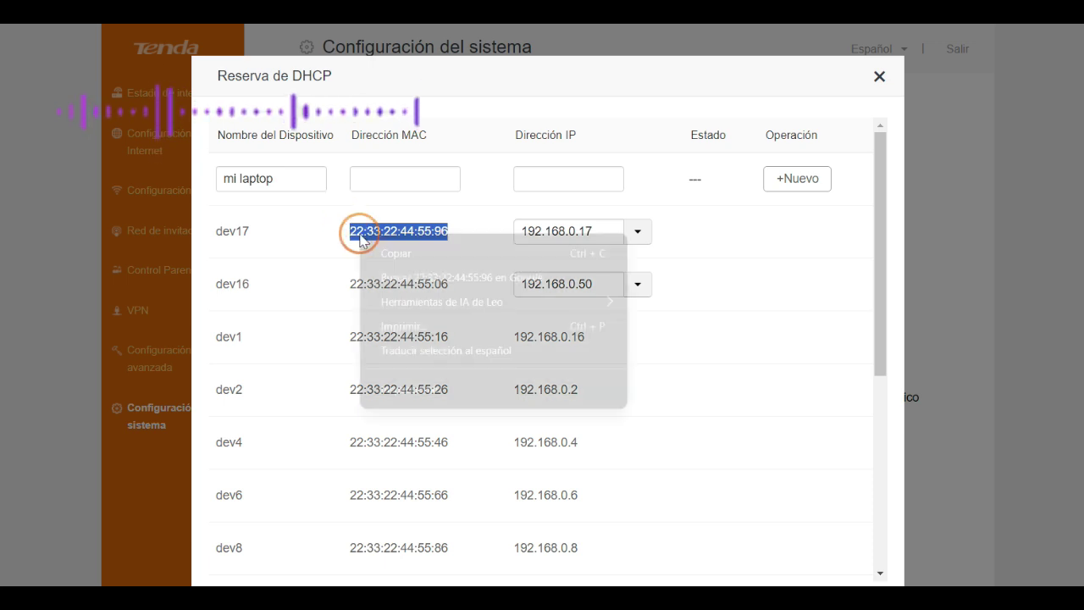
click(381, 249)
click(379, 178)
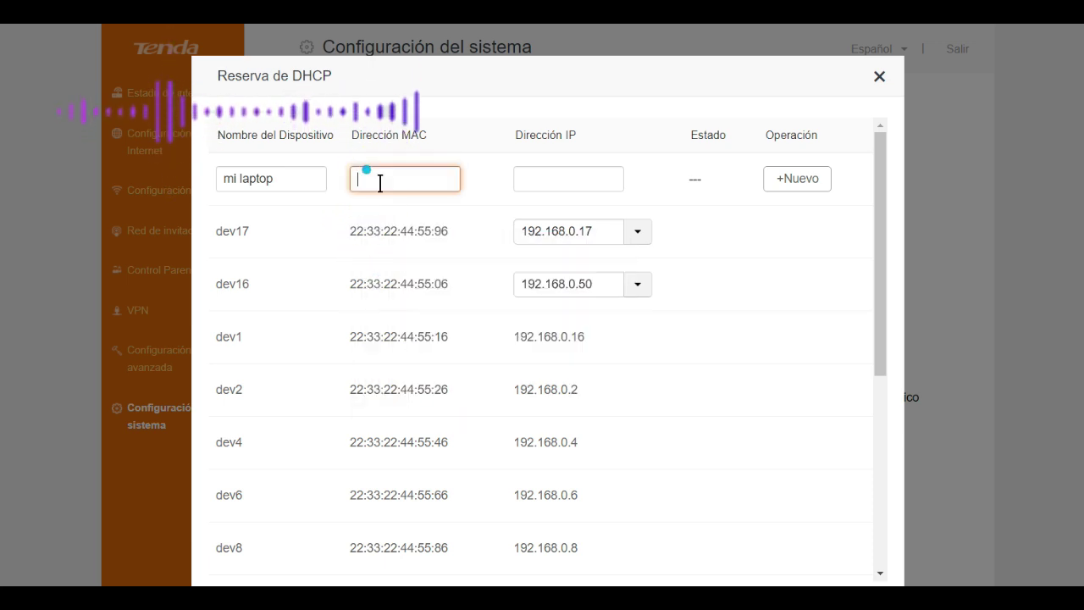
right_click(381, 184)
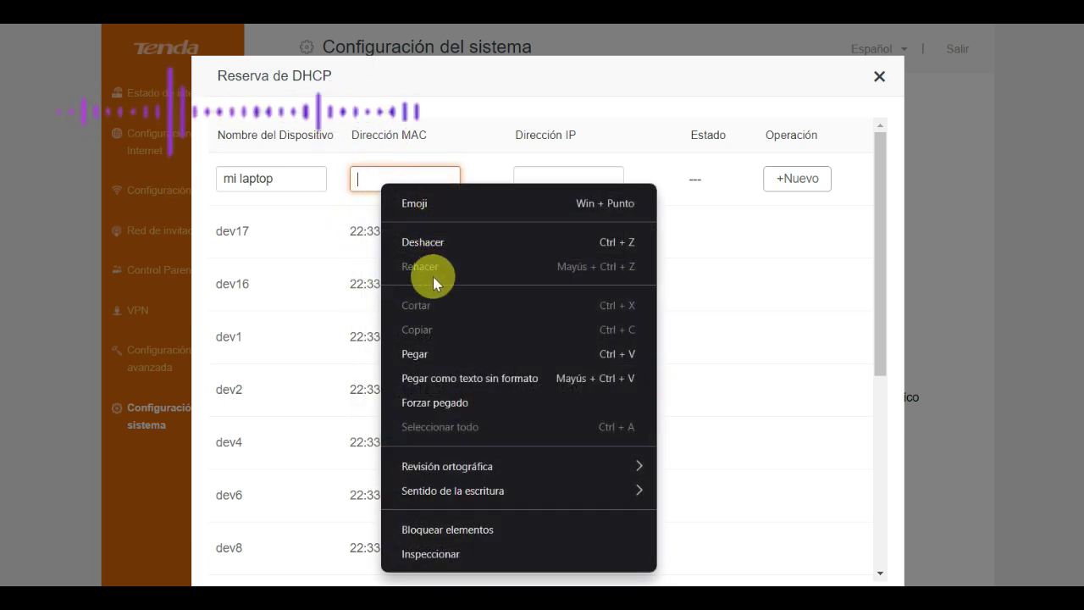
click(435, 350)
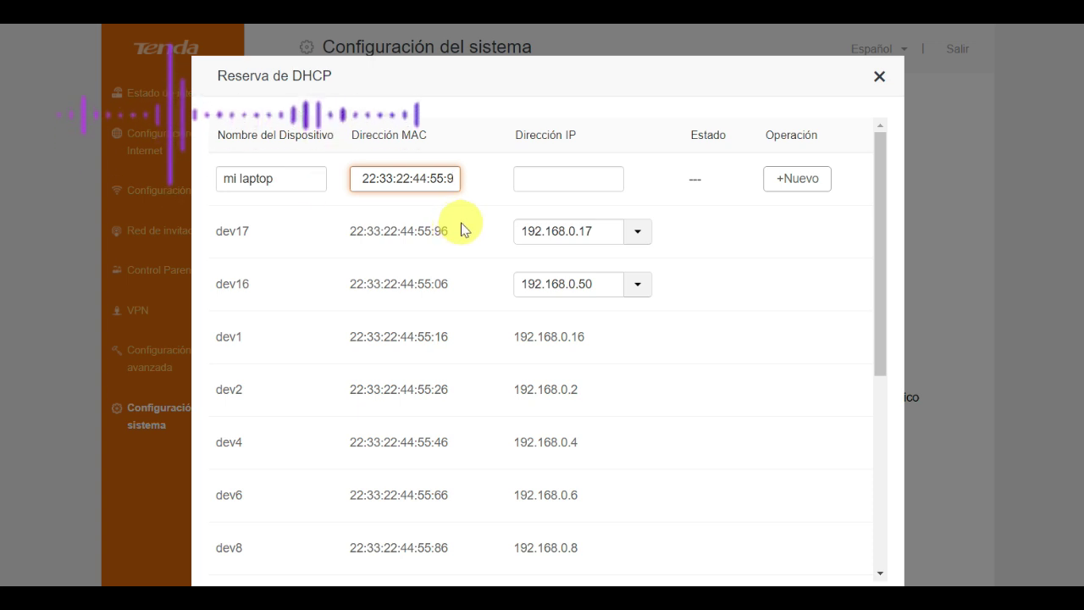
Enter 192.168.1.51 as the IP address of the new "mi laptop" reservation and try to add it.
click(560, 181)
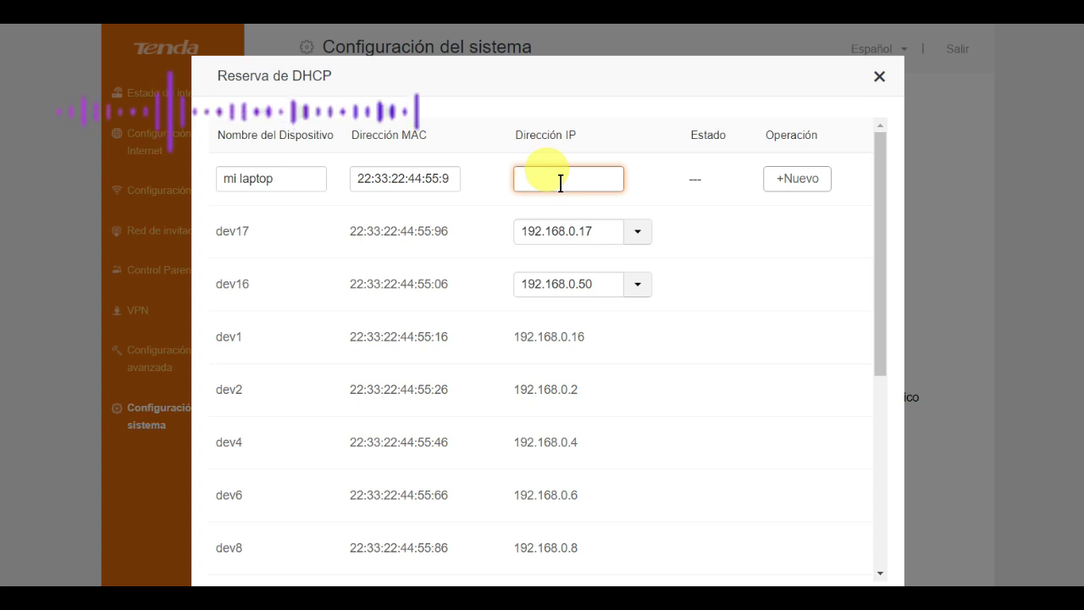
text(192.1)
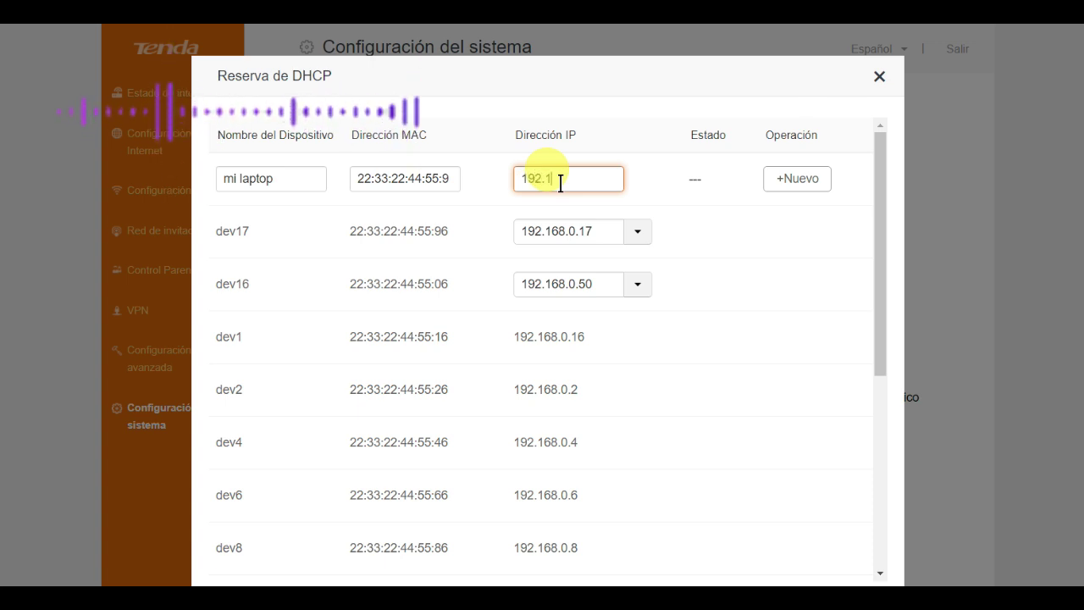
text(68.1.)
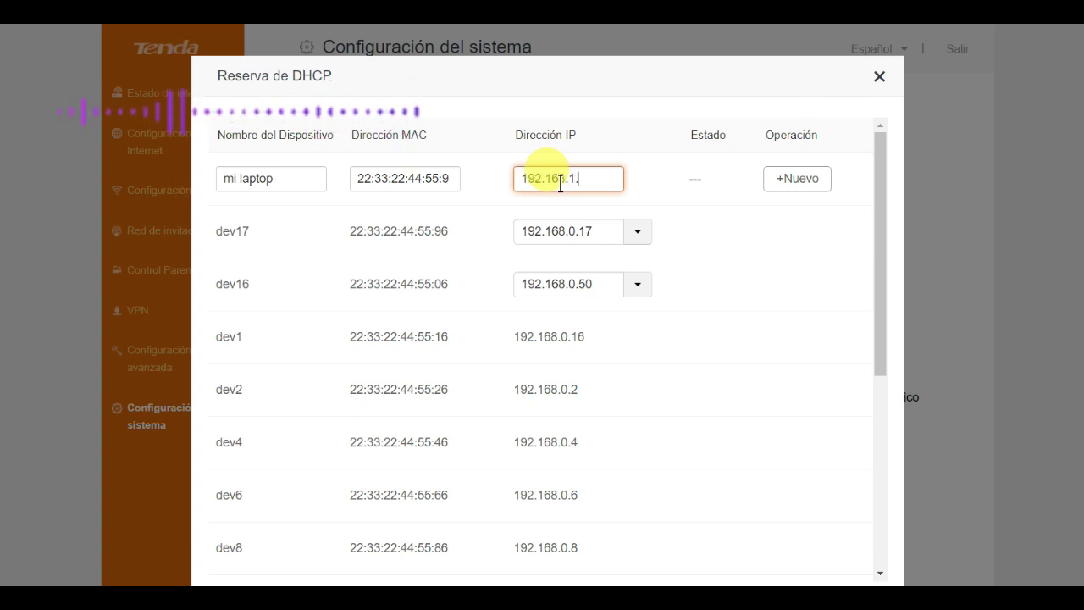
text(51)
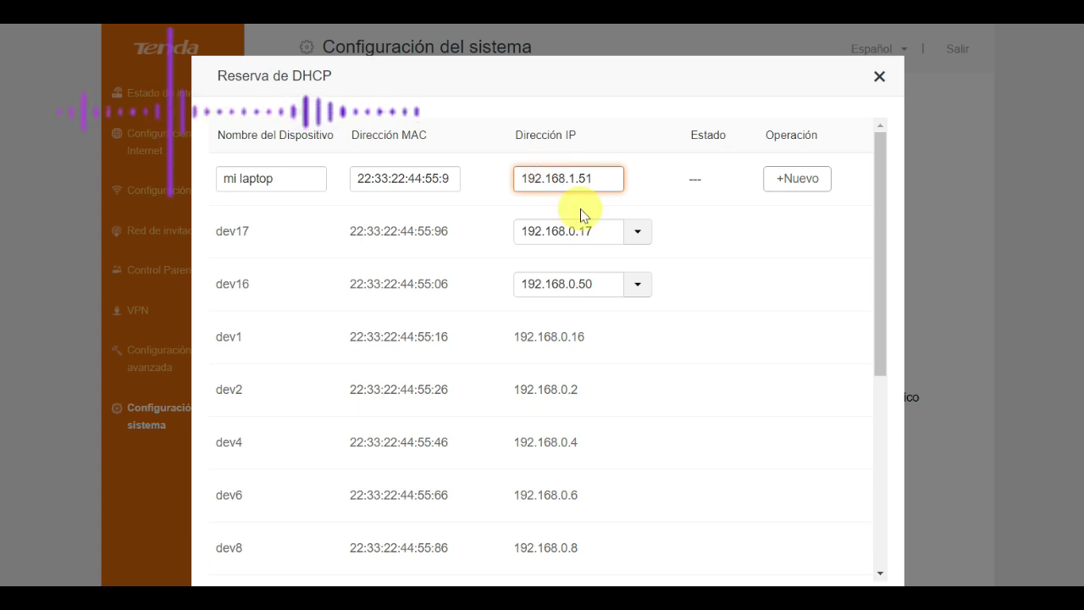
click(797, 179)
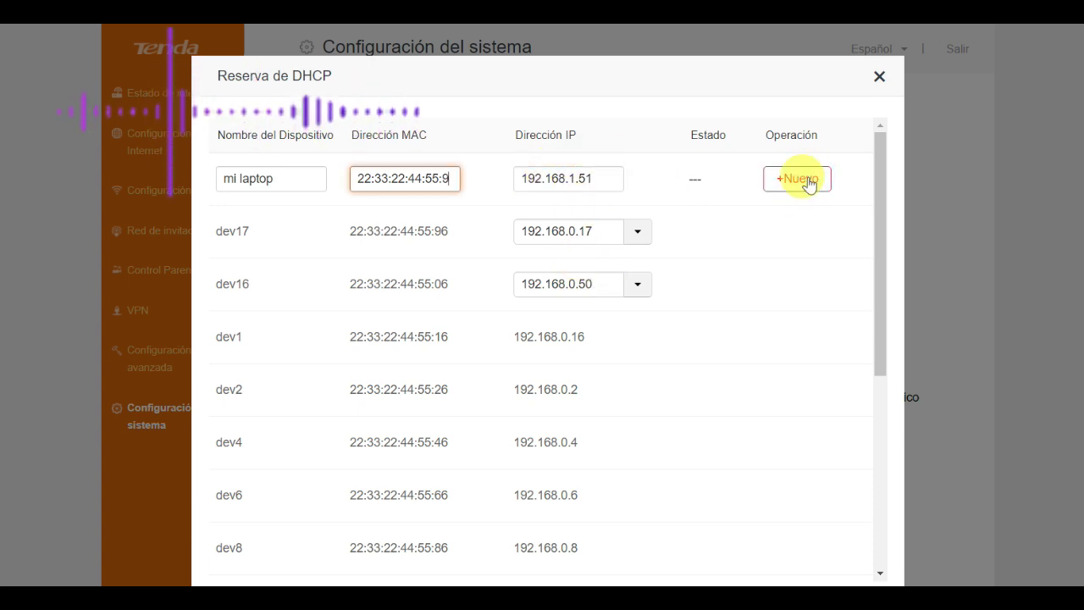
click(800, 181)
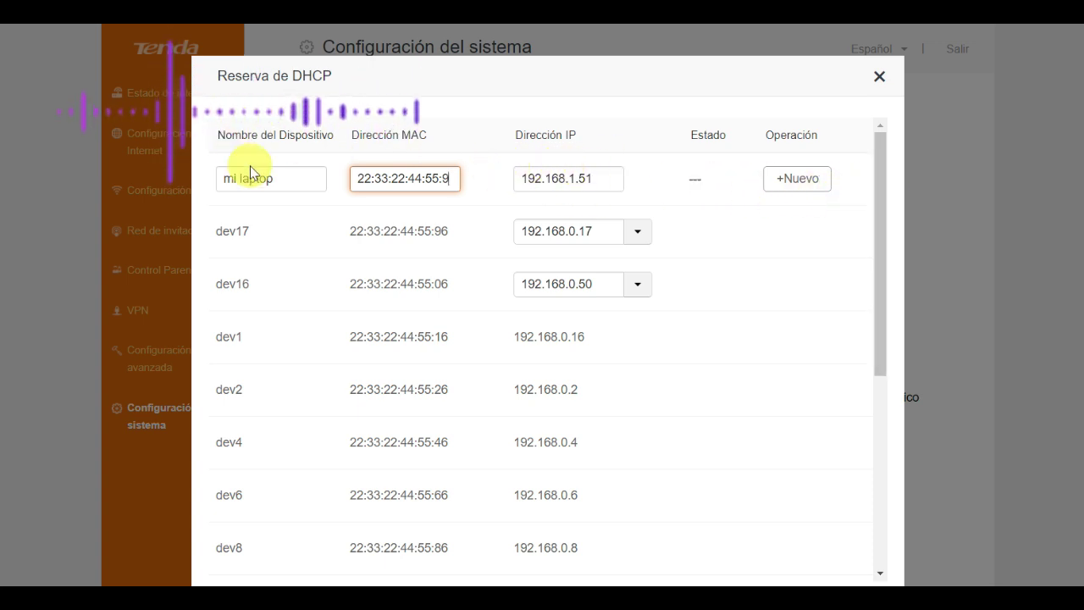
Try again to add the "mi laptop" reservation, then close the DHCP reservation list.
click(385, 232)
click(567, 282)
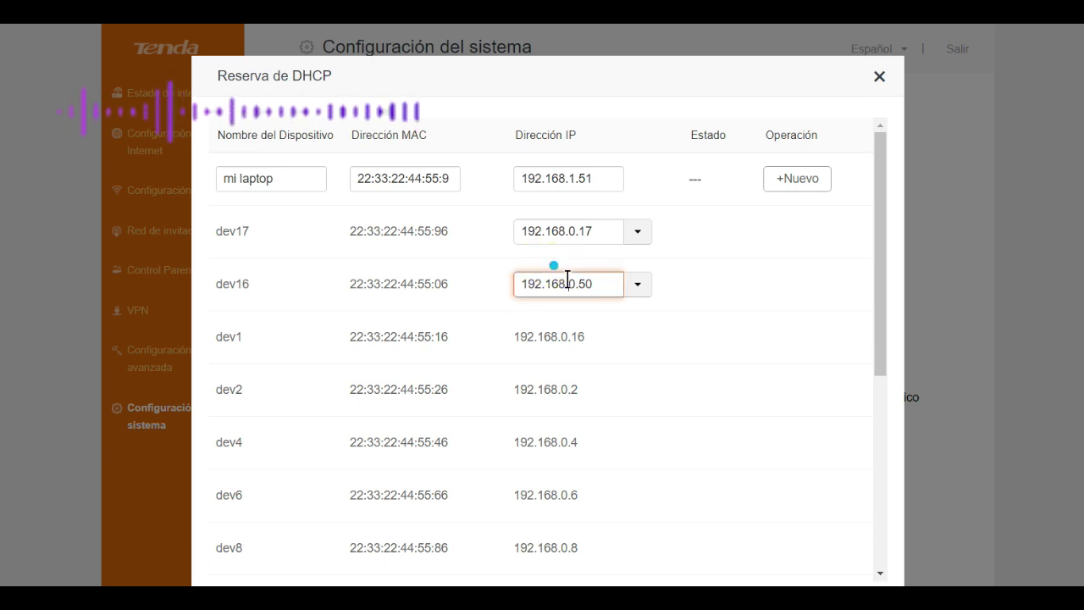
double_click(566, 281)
click(810, 262)
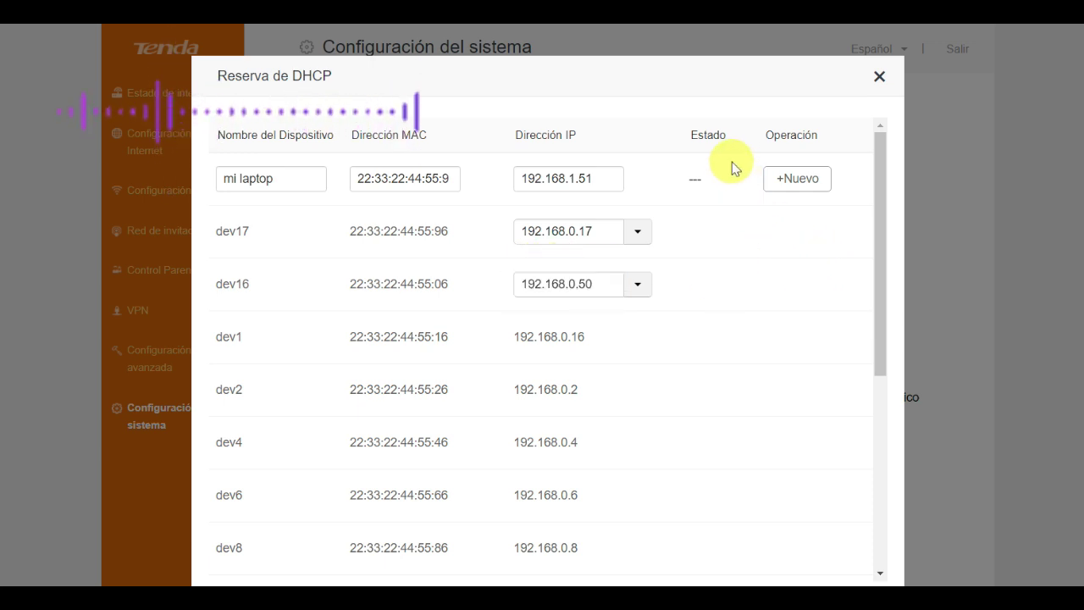
click(793, 182)
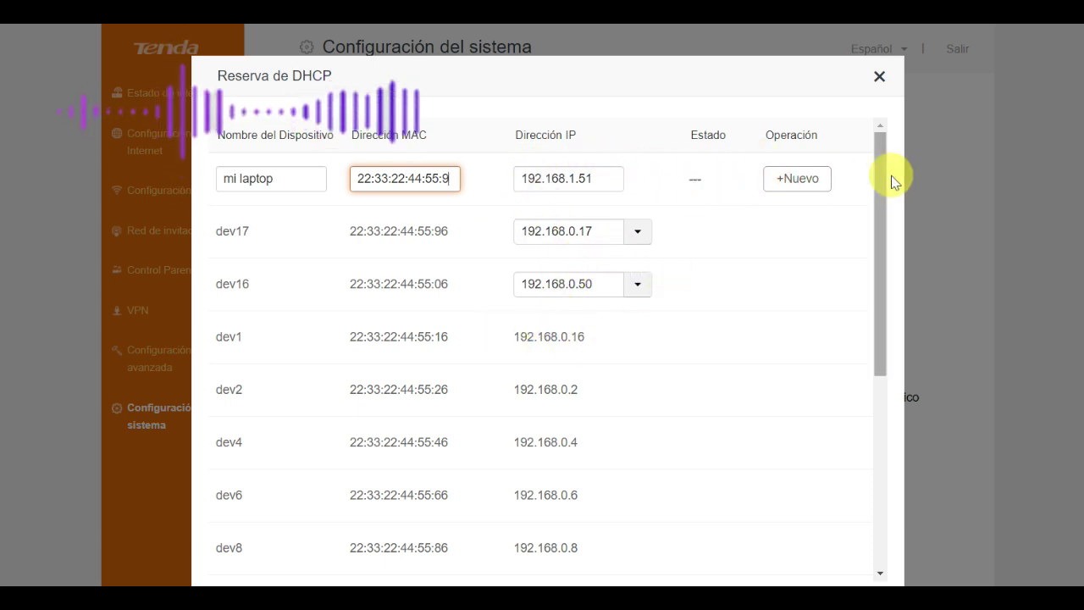
drag(884, 167, 817, 59)
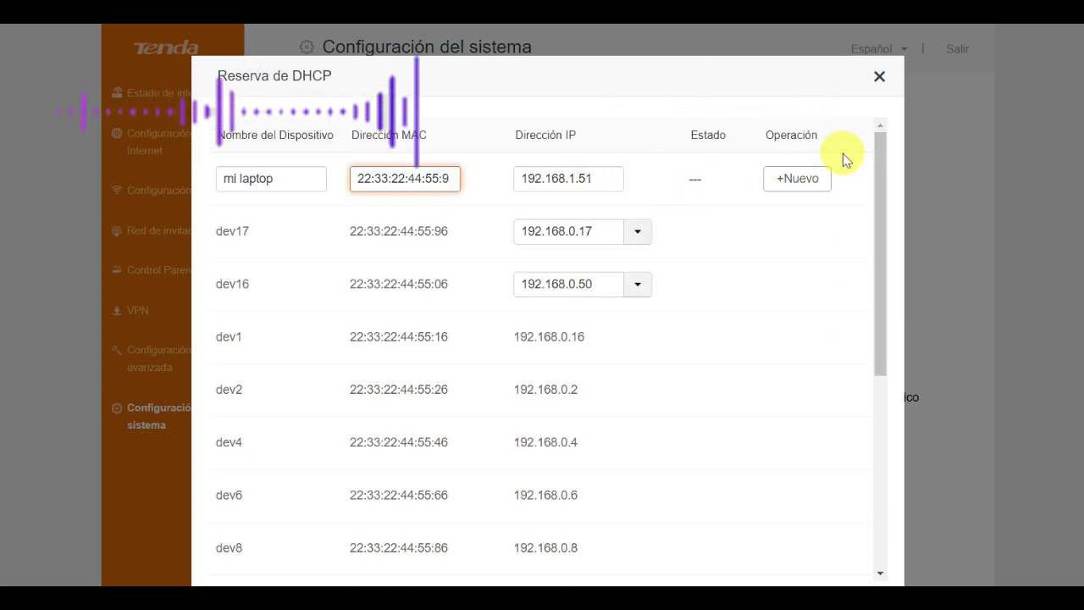
click(879, 77)
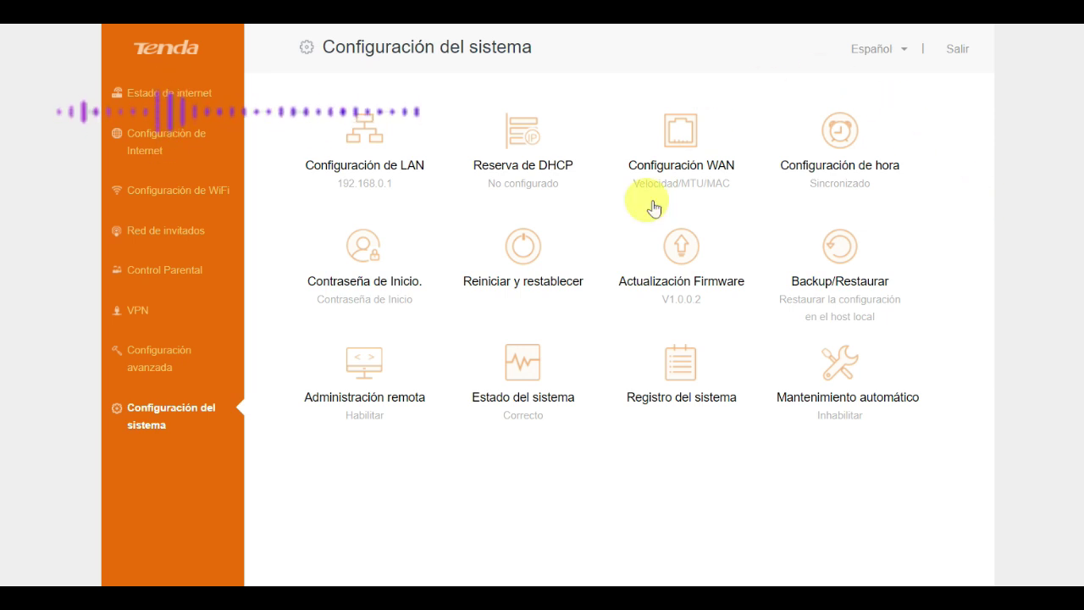
View the login password form and the reboot and factory reset options, closing each without making changes.
click(368, 259)
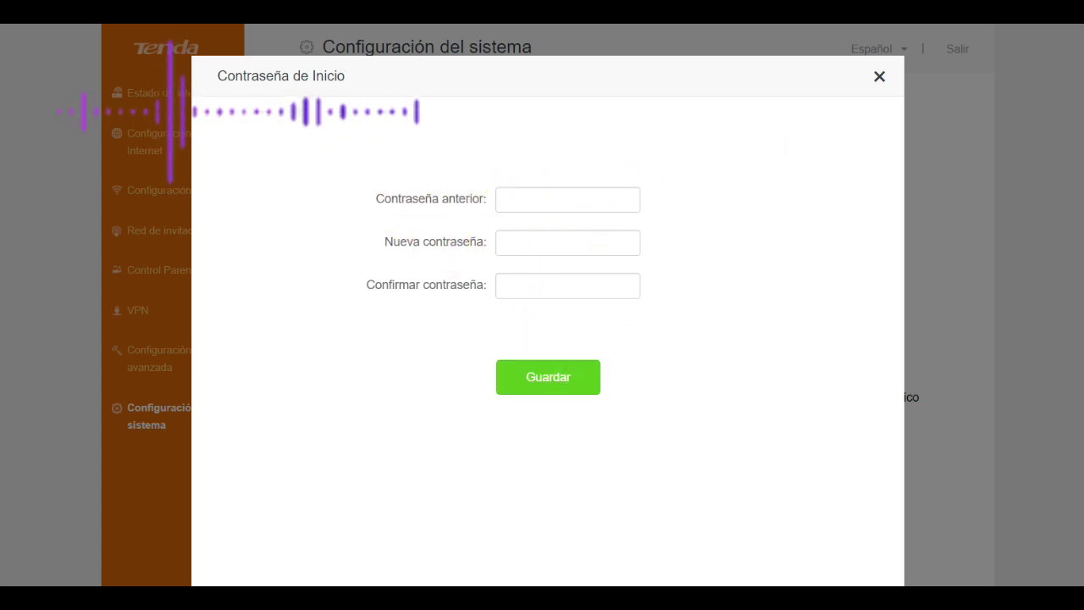
click(878, 77)
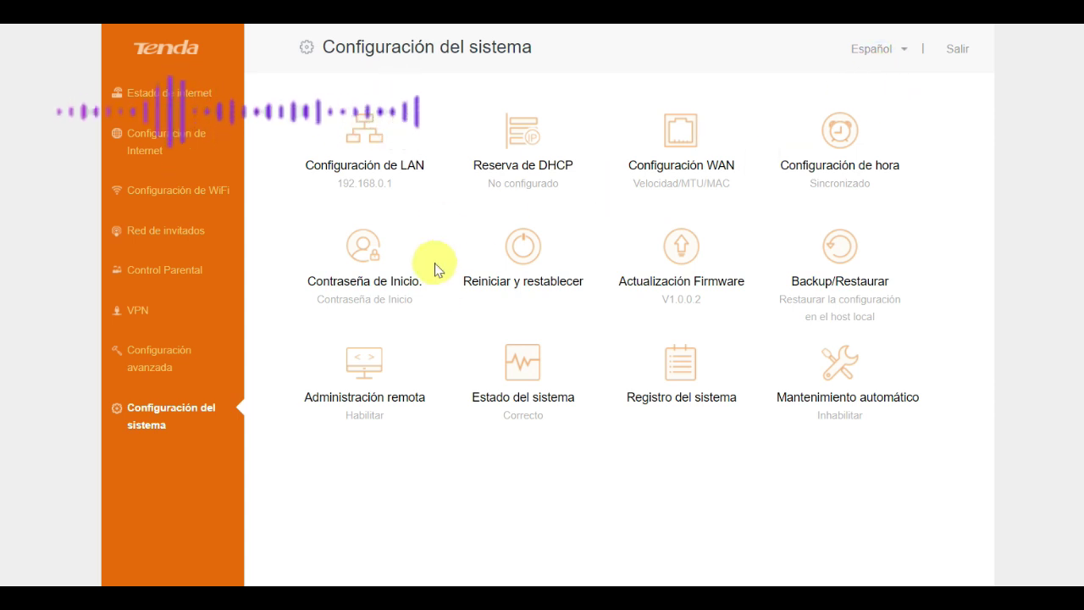
click(519, 267)
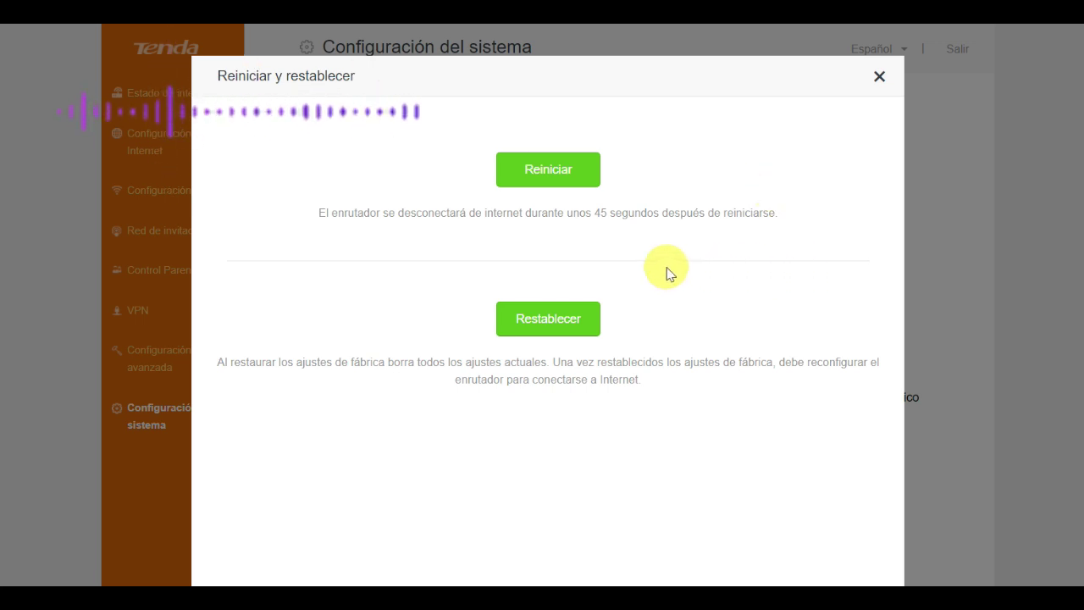
click(880, 79)
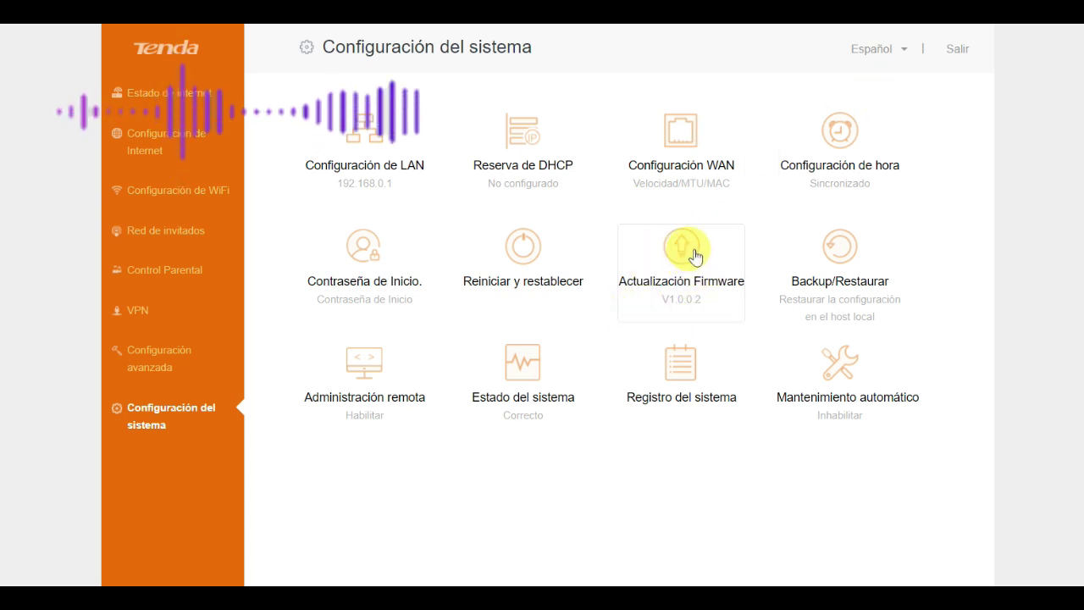
Examine the online and local firmware update types, then close the firmware update settings.
click(668, 243)
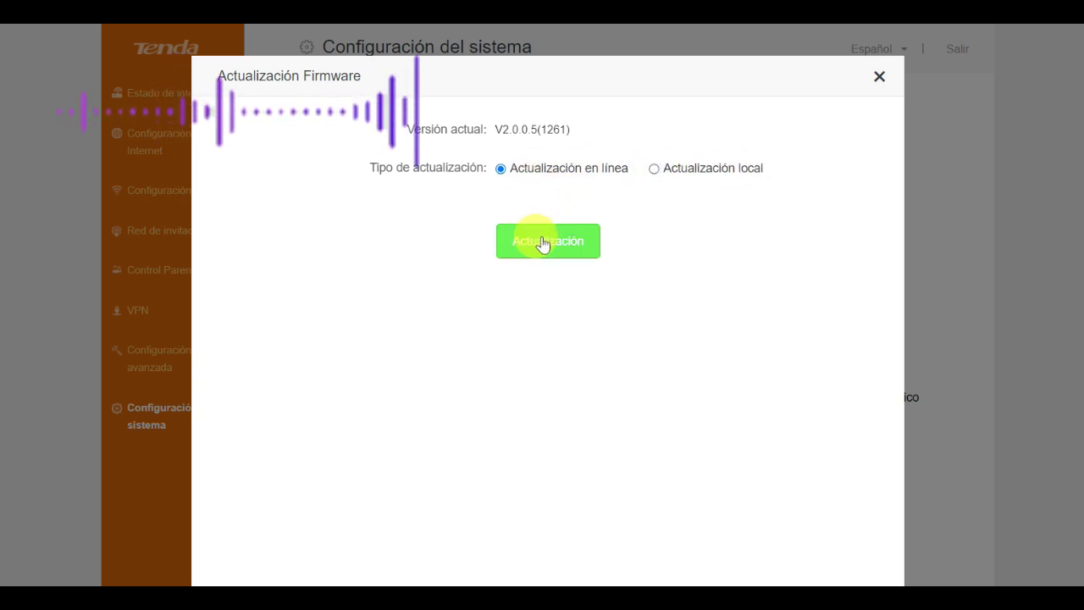
click(653, 169)
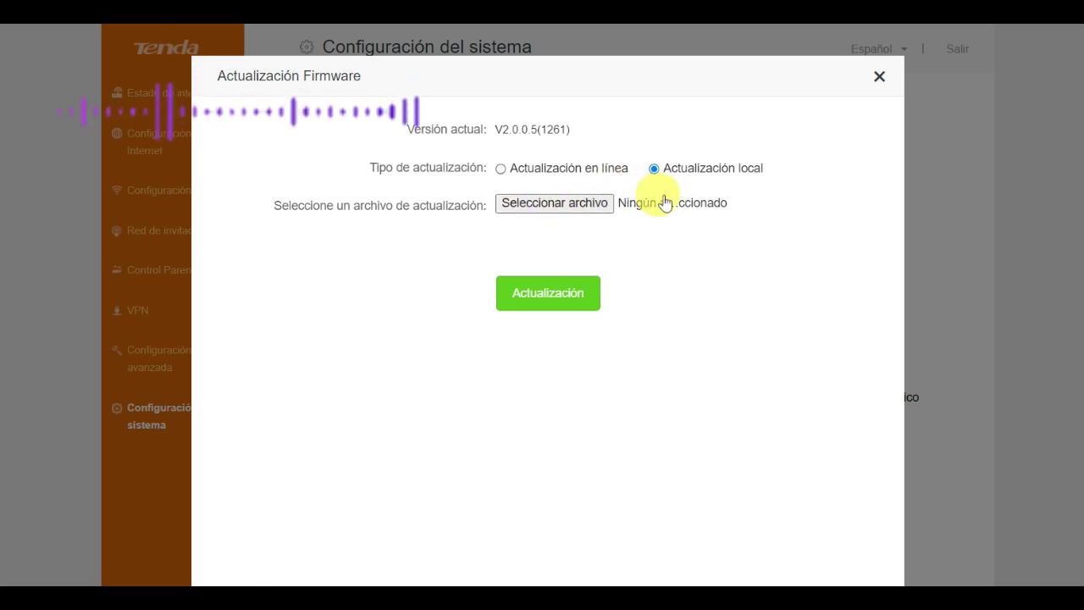
click(880, 77)
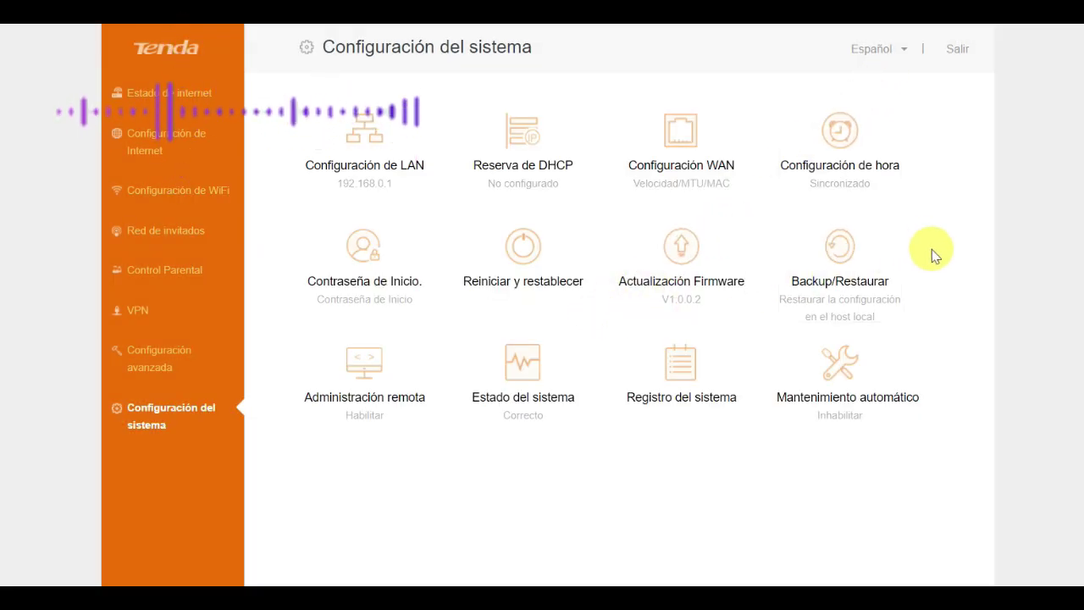
Examine the backup and restore options, requesting a local configuration backup but cancelling it, and close them.
click(845, 253)
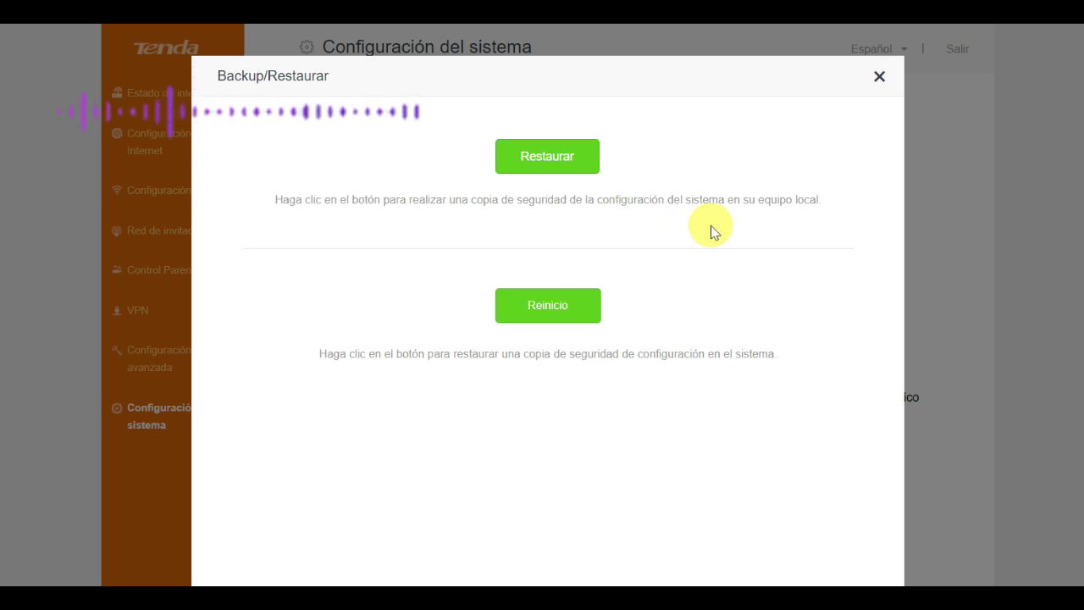
click(566, 166)
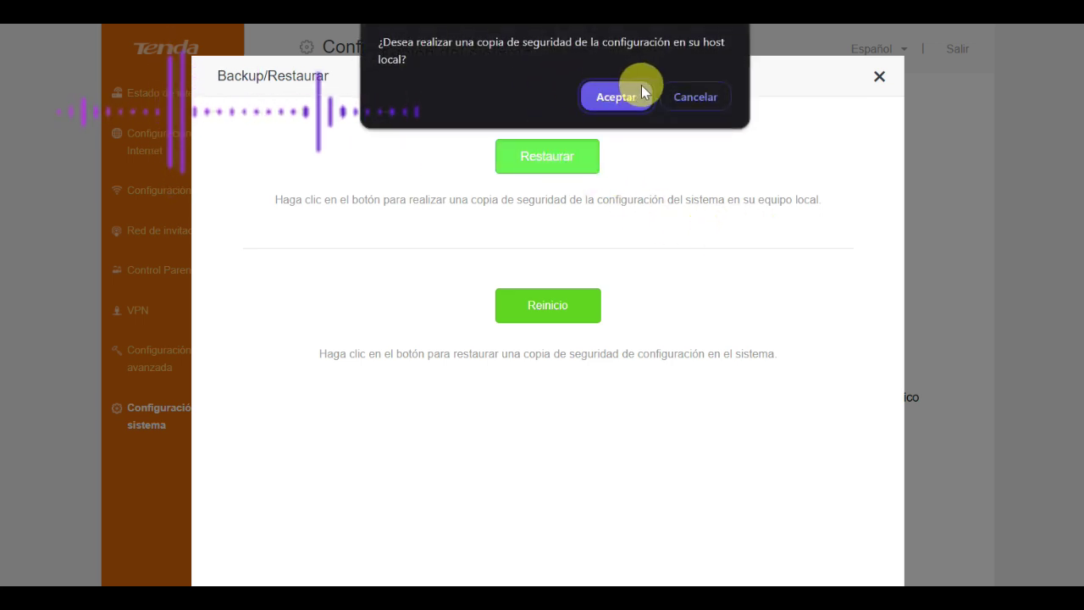
click(694, 97)
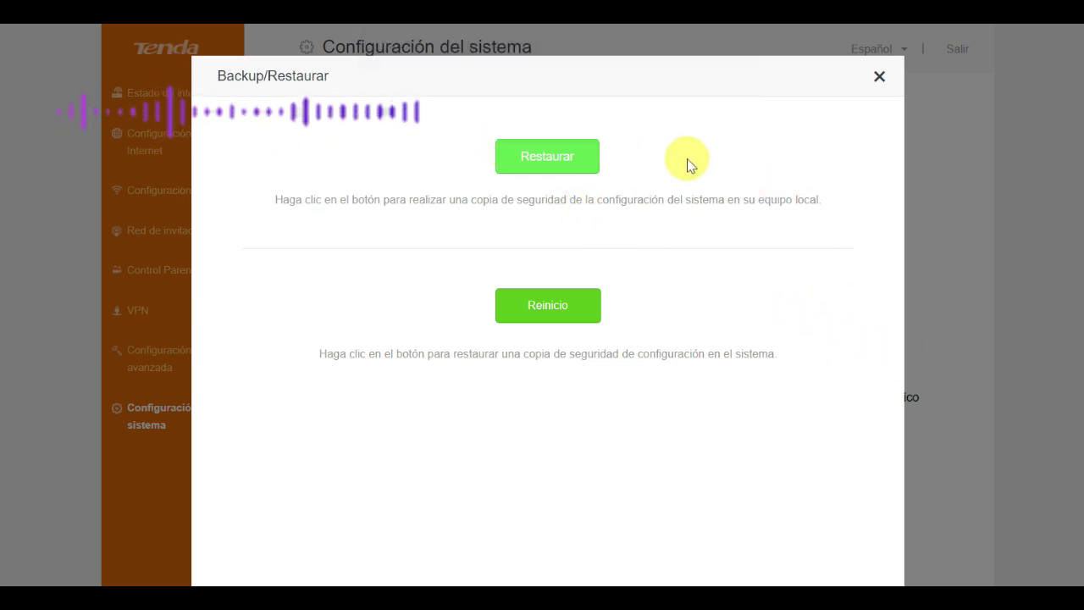
click(878, 78)
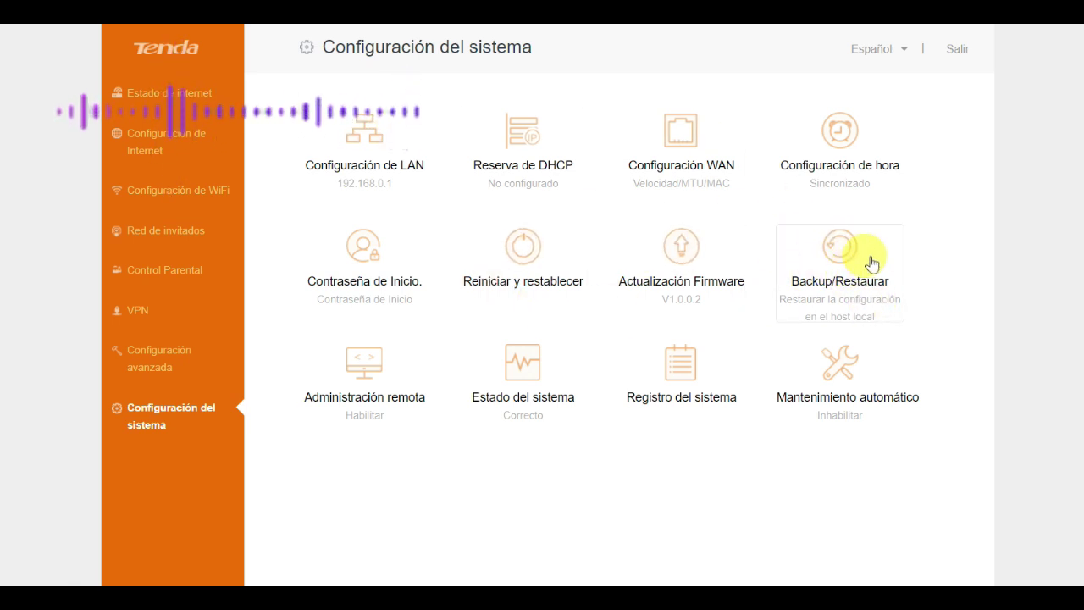
click(835, 271)
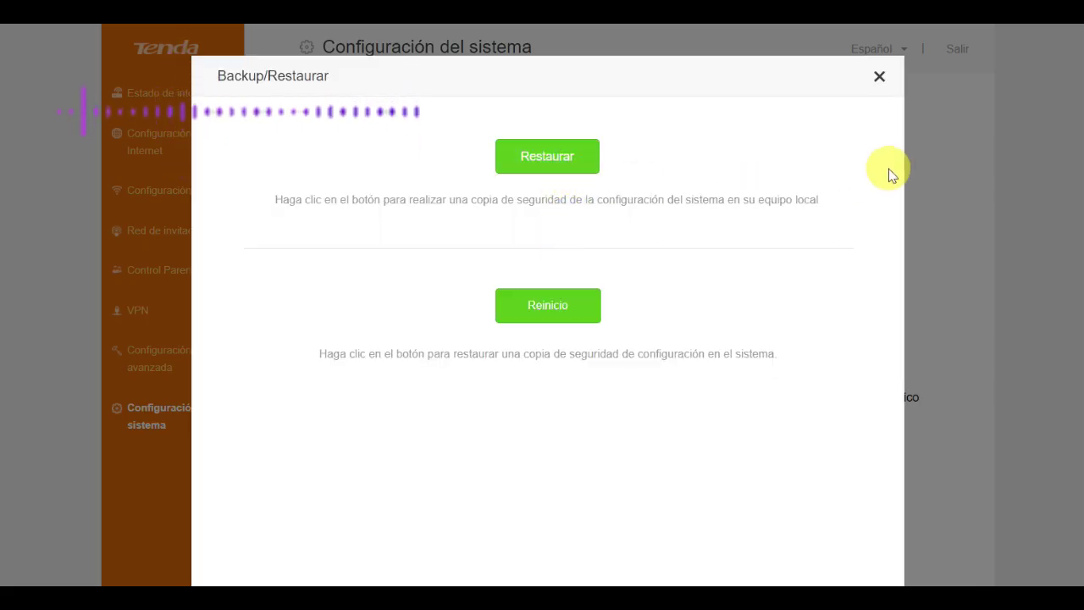
click(879, 77)
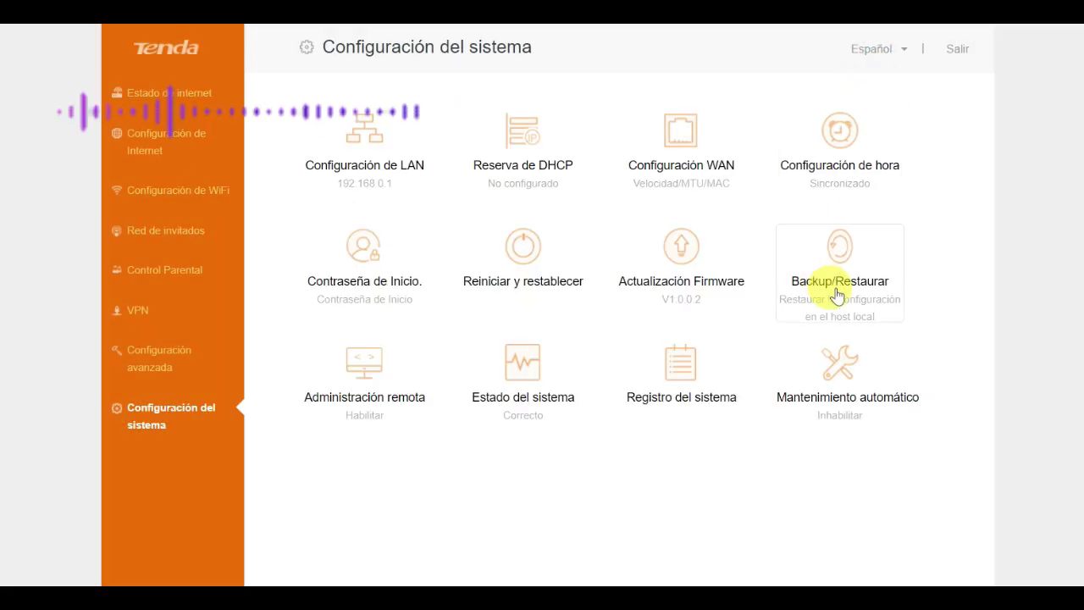
Examine the remote IP address and port in the remote administration settings and close them without changes.
click(364, 393)
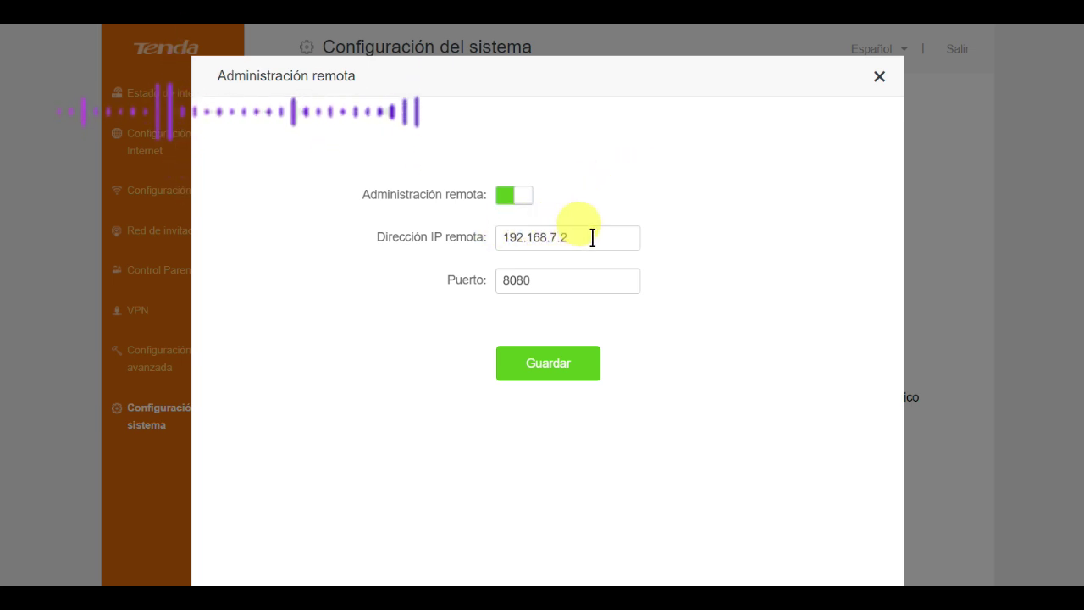
drag(592, 238, 484, 223)
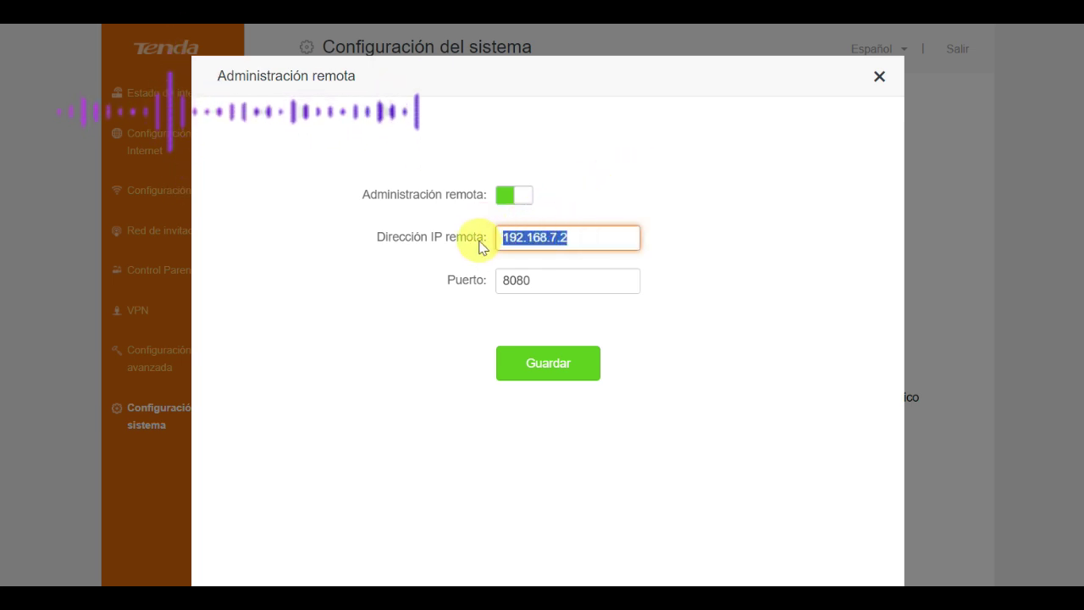
click(625, 242)
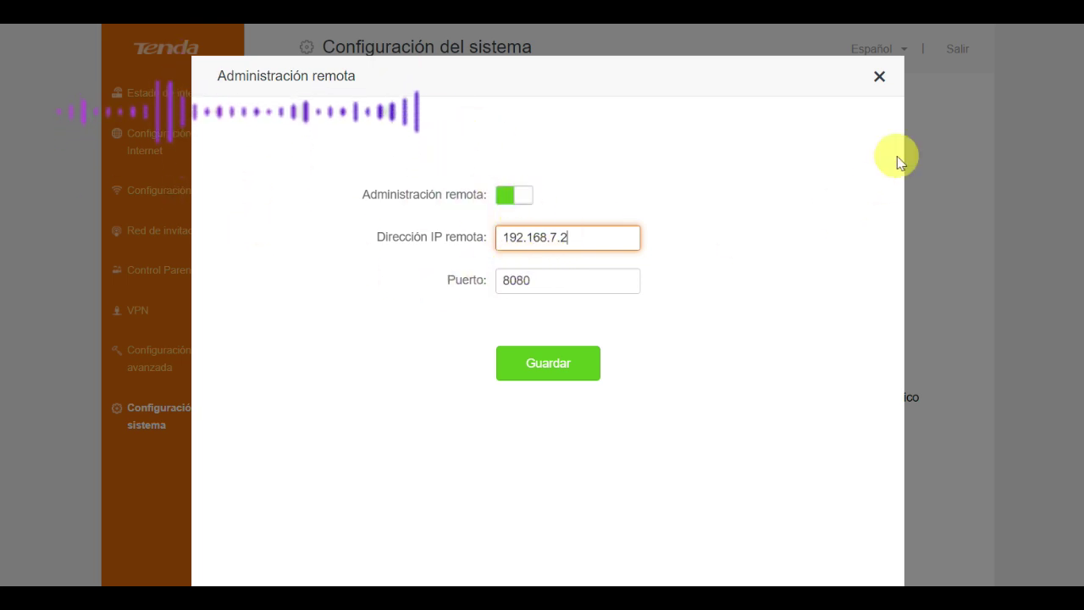
click(880, 82)
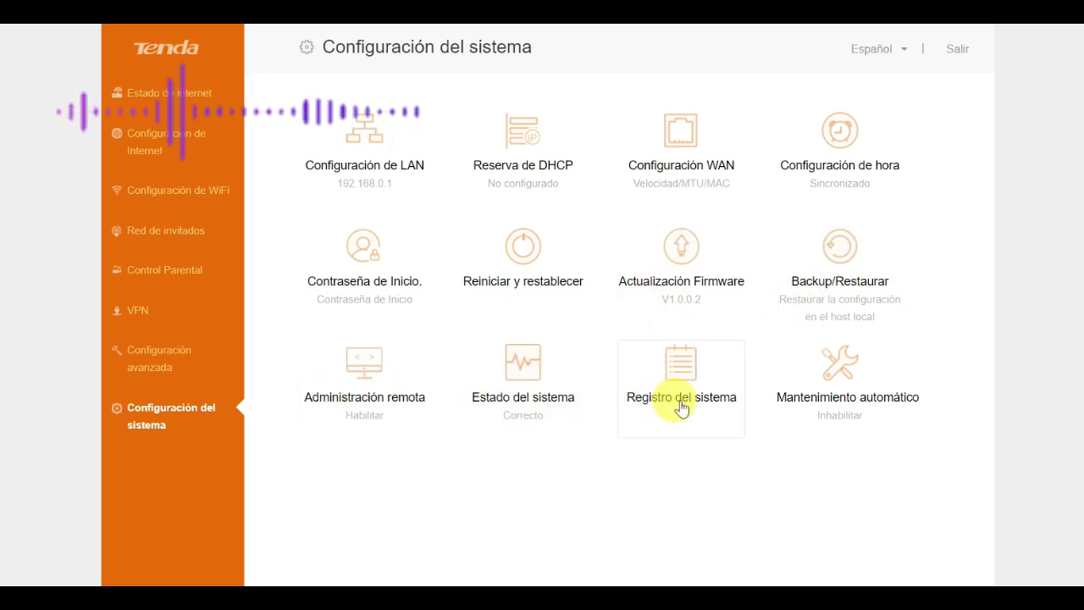
Review the general information and WAN status in the router's system status, then close it.
click(526, 373)
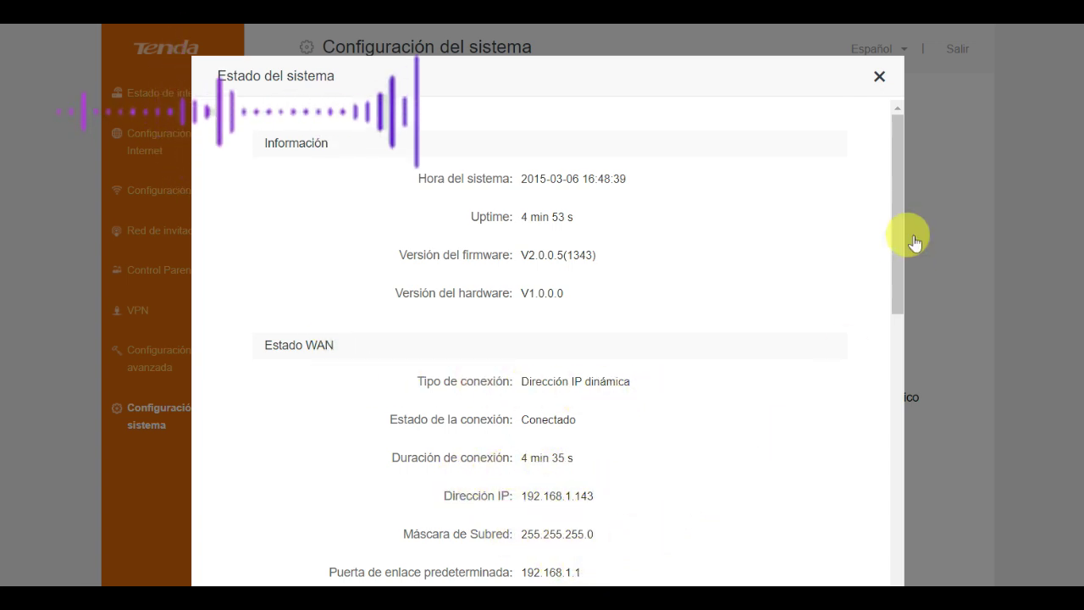
drag(895, 199, 885, 109)
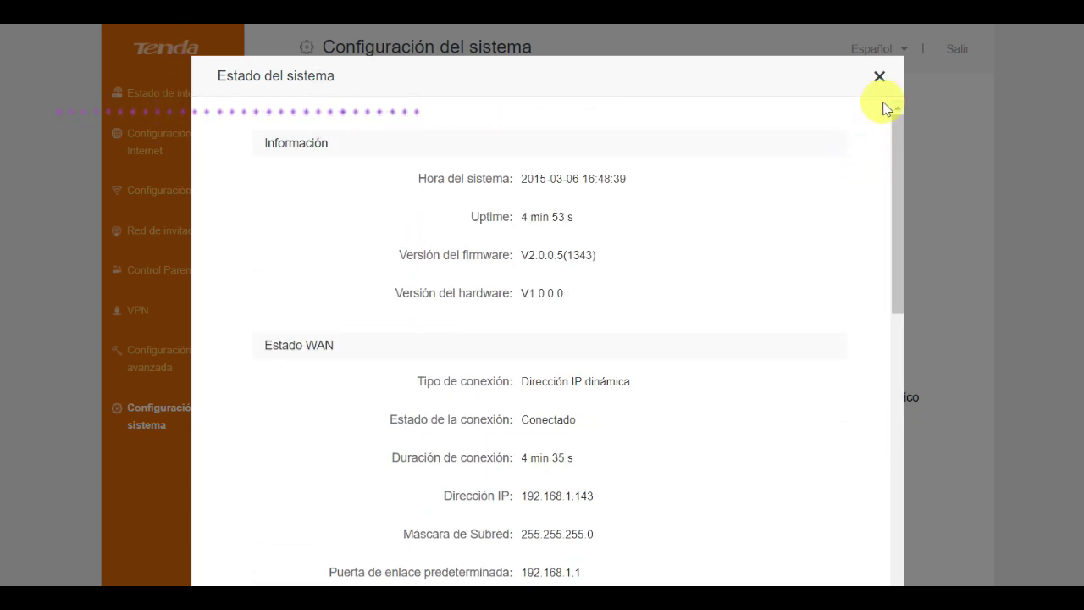
click(879, 77)
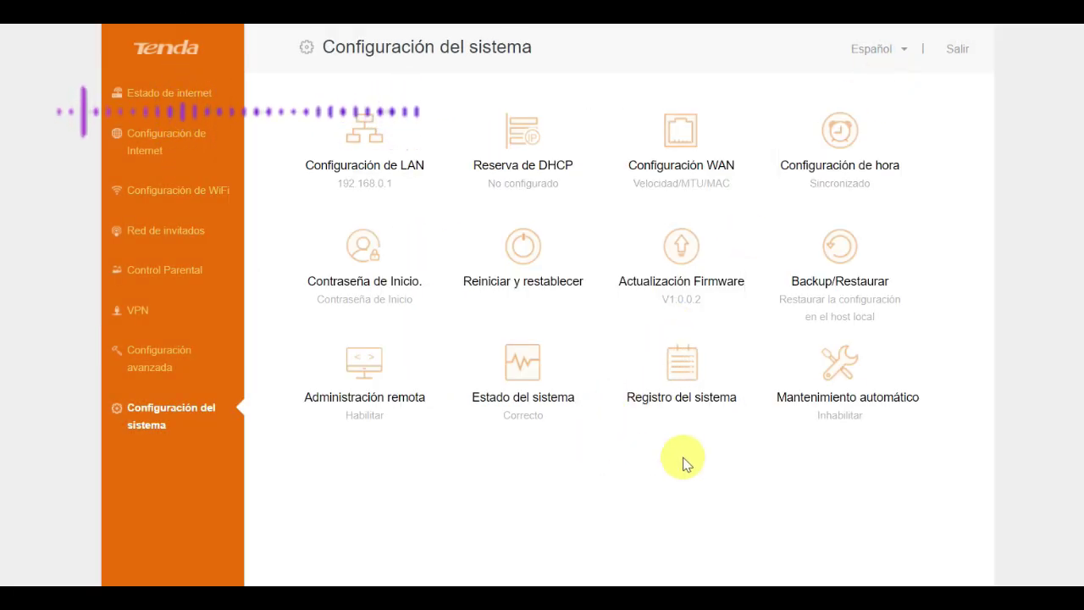
Open the system log and examine the time and type of entry 3.
click(678, 373)
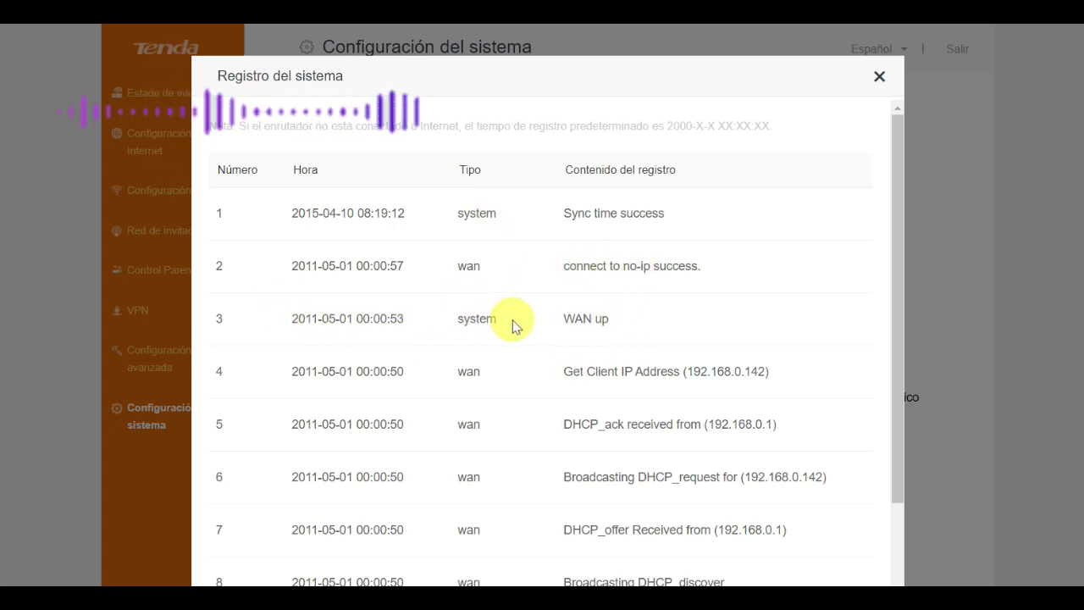
click(363, 319)
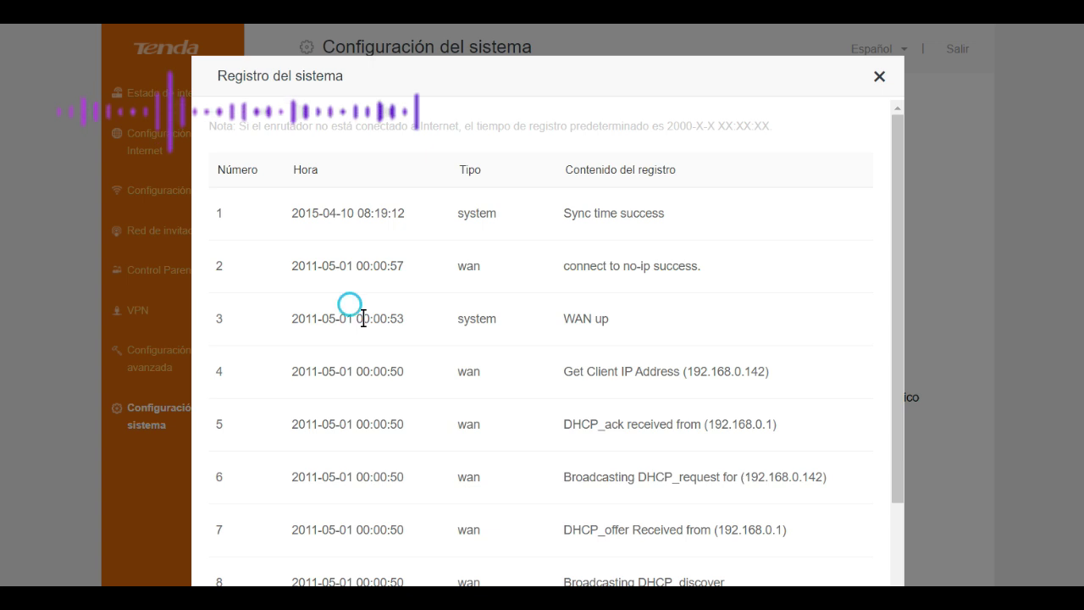
drag(363, 318, 288, 317)
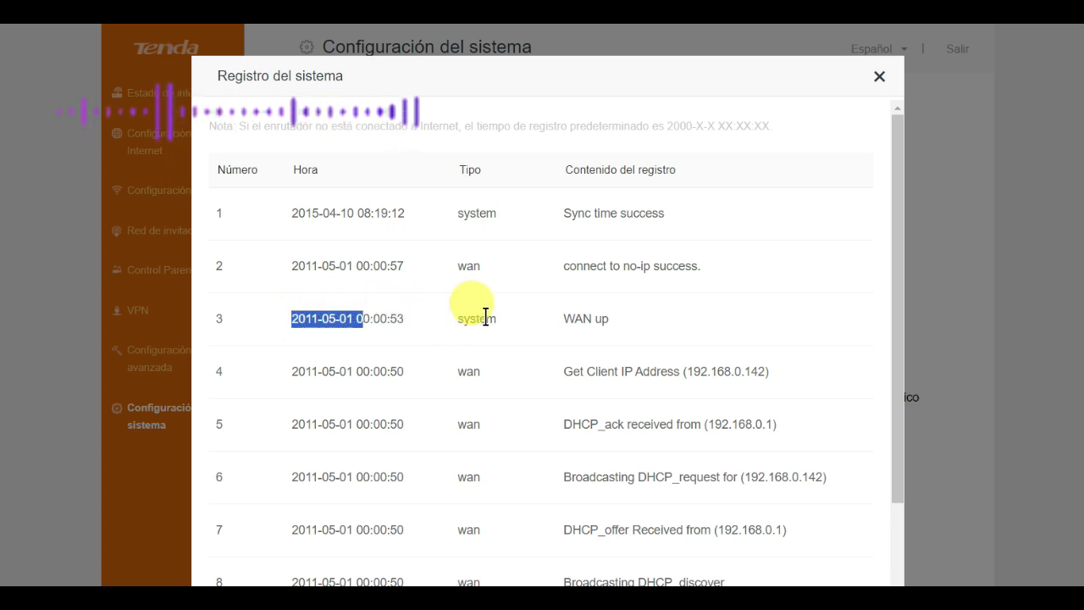
drag(457, 322, 508, 315)
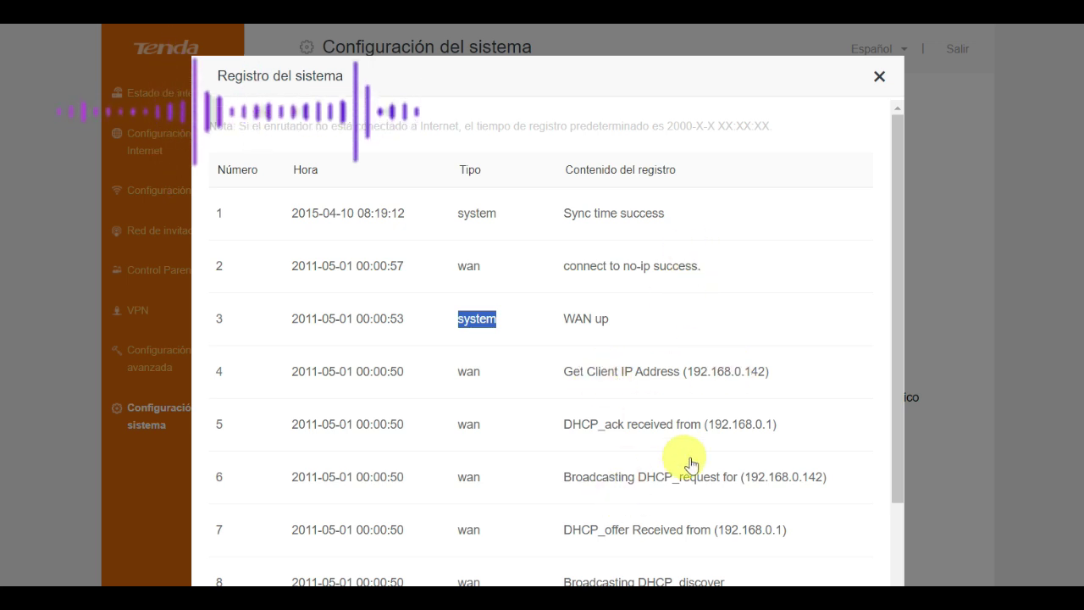
Review the remaining system log entries down to entry 10 and close the log.
drag(901, 212, 919, 363)
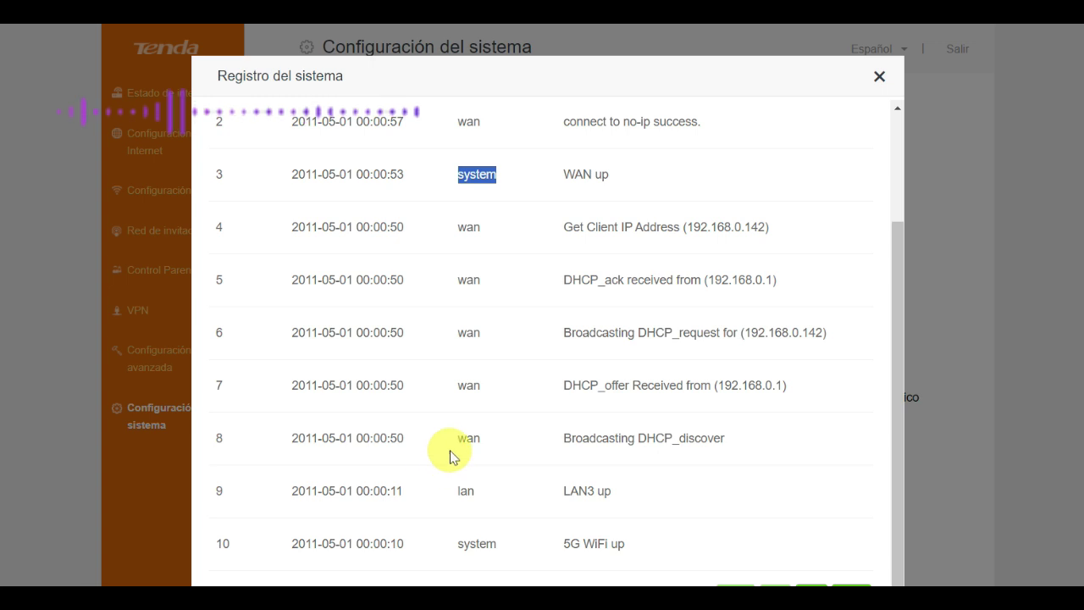
click(881, 76)
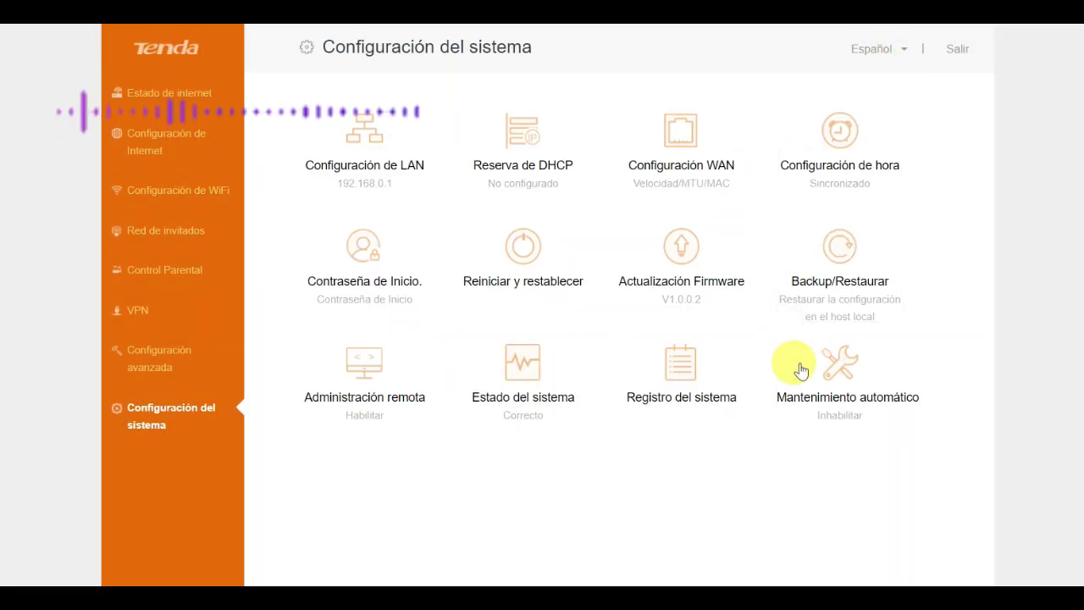
Examine the scheduled reboot time and delay option in the automatic maintenance settings and close them without saving.
click(831, 381)
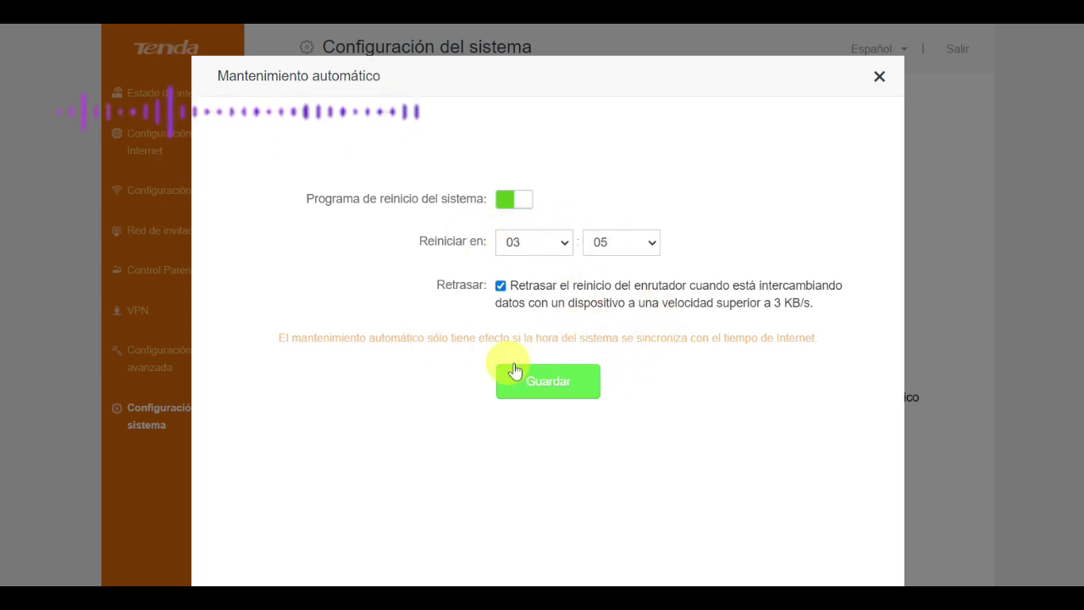
click(881, 79)
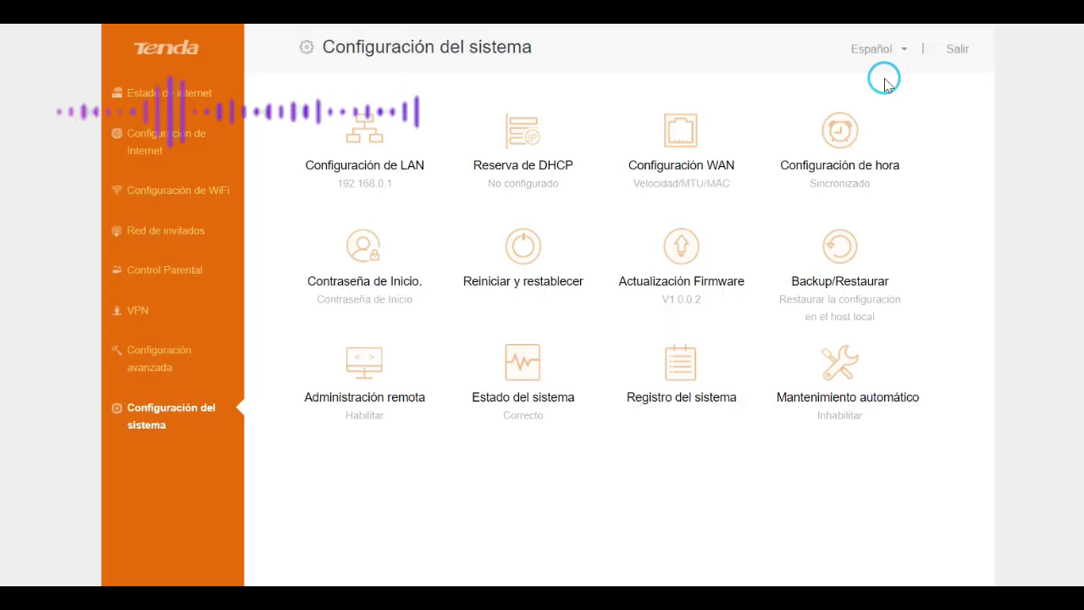
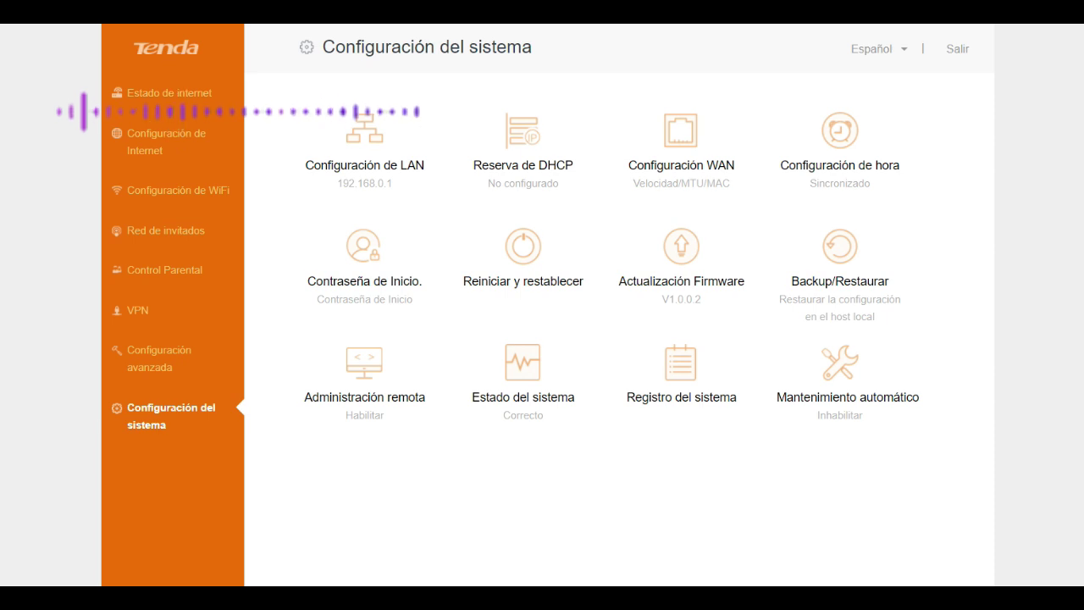
click(895, 367)
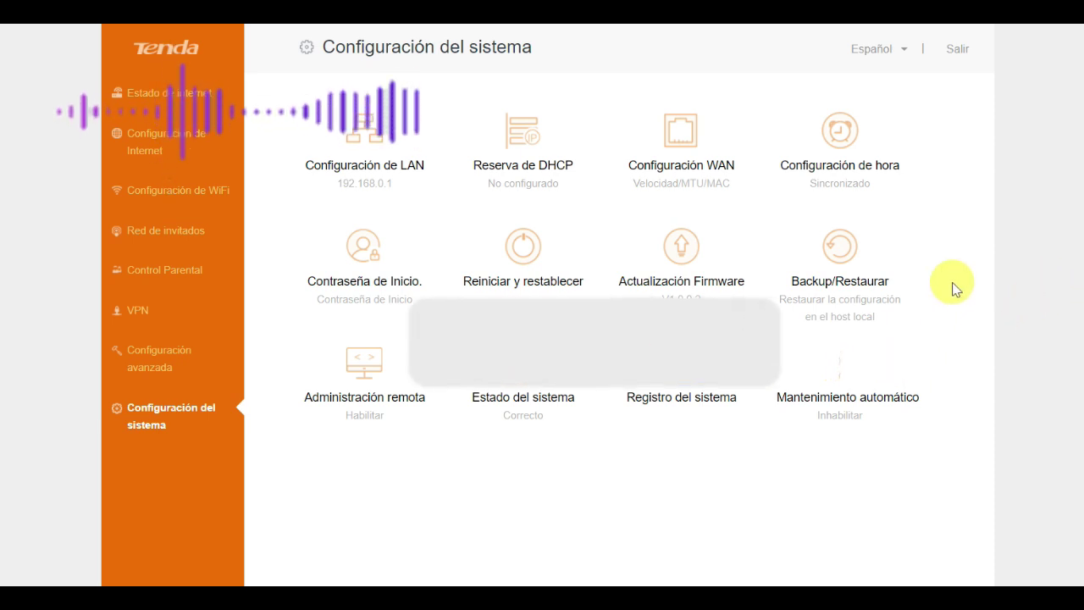